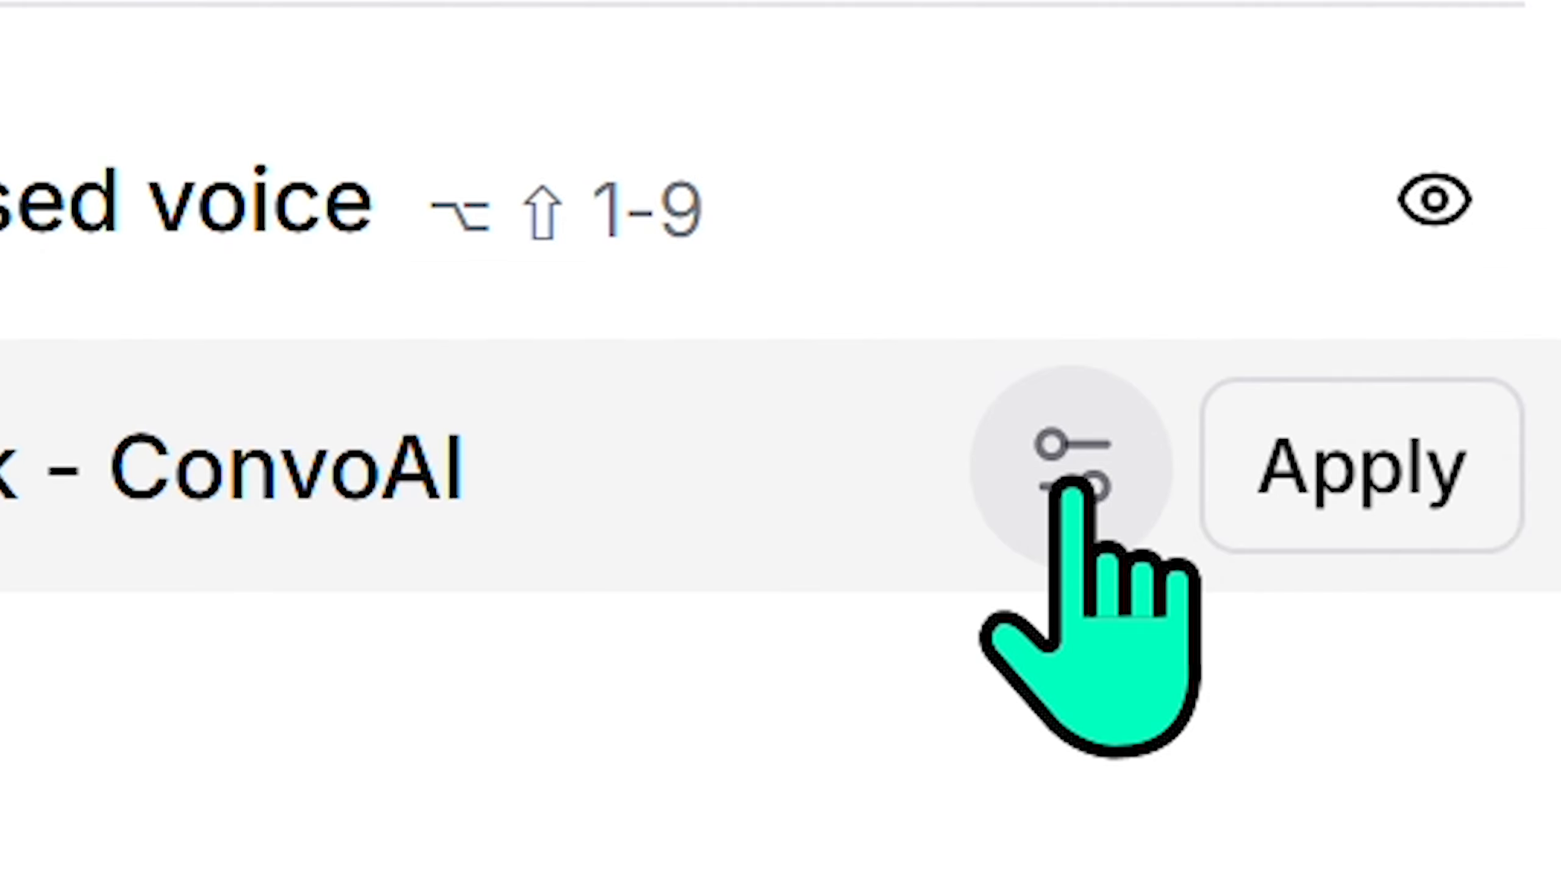
- Set Mark - ConvoAI to speed 0.97, stability 44%, style exaggeration 9%, save, and select all text
{"action": "left_click", "coordinate": [1456, 557]}
{"action": "scroll", "coordinate": [1352, 602], "scroll_direction": "down", "scroll_amount": 3}
{"action": "left_click_drag", "start_coordinate": [1072, 529], "coordinate": [1025, 535]}
{"action": "scroll", "coordinate": [1108, 645], "scroll_direction": "down", "scroll_amount": 3}
{"action": "scroll", "coordinate": [1073, 673], "scroll_direction": "down", "scroll_amount": 5}
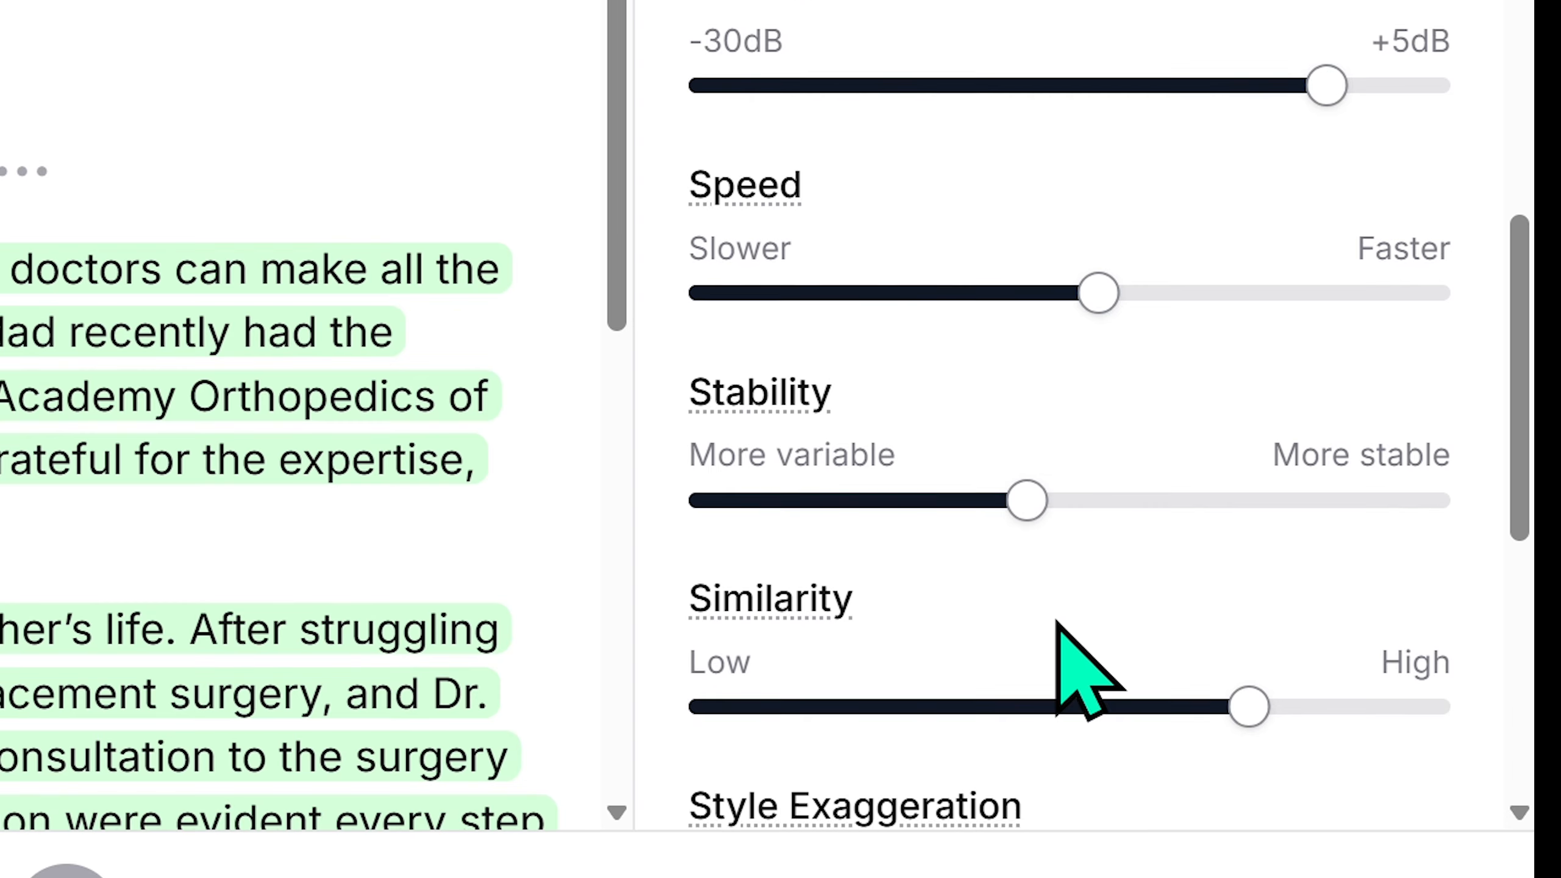
{"action": "left_click_drag", "start_coordinate": [715, 506], "coordinate": [889, 508]}
{"action": "scroll", "coordinate": [1346, 658], "scroll_direction": "down", "scroll_amount": 4}
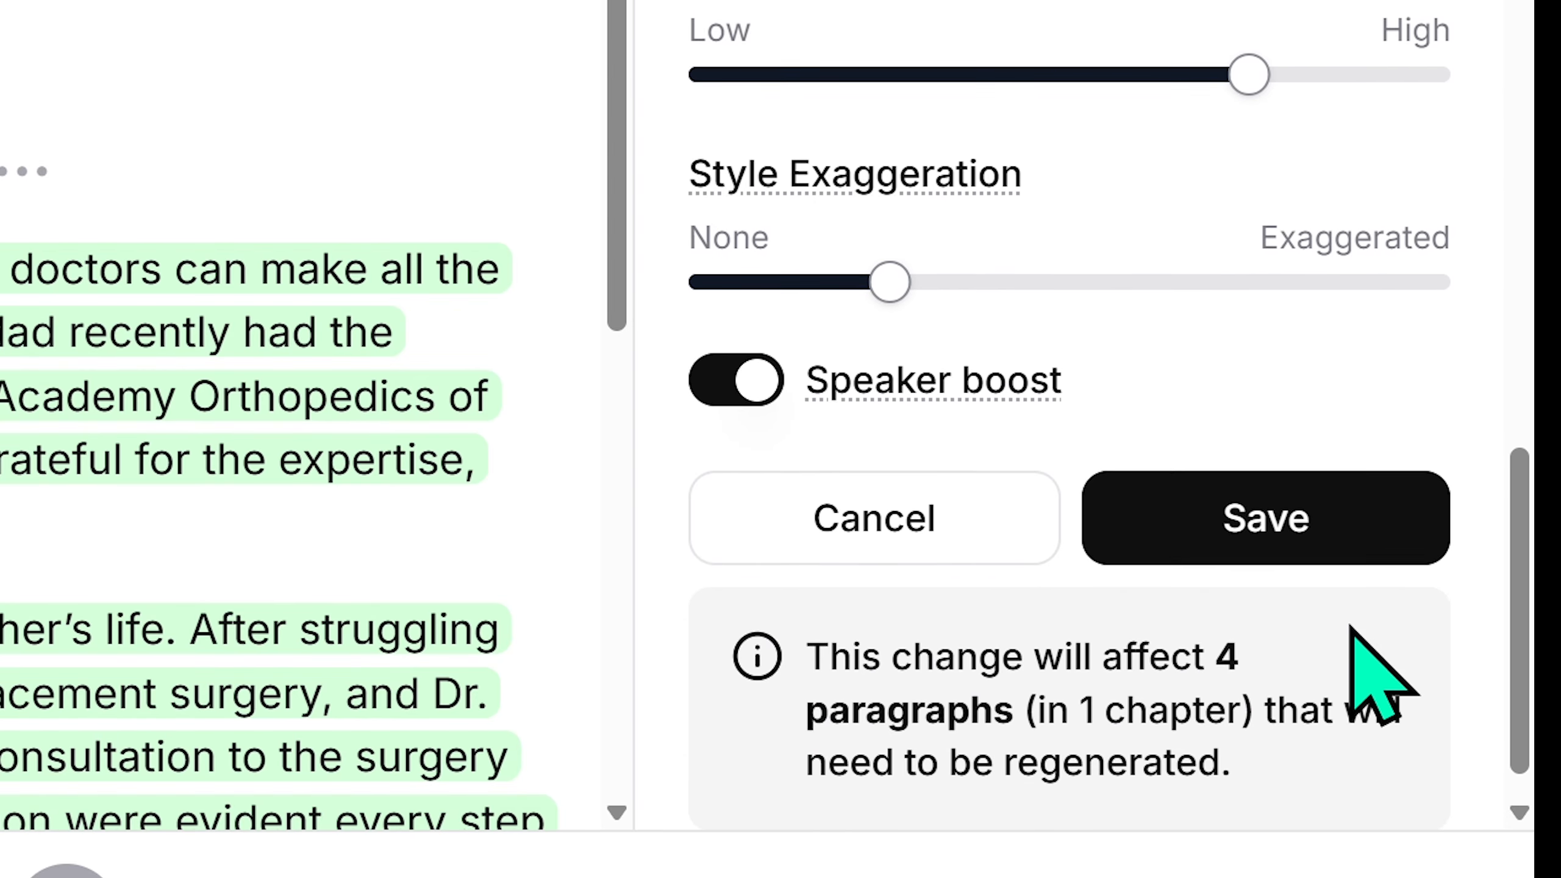
{"action": "left_click", "coordinate": [1300, 529]}
{"action": "key", "text": "ctrl+a"}
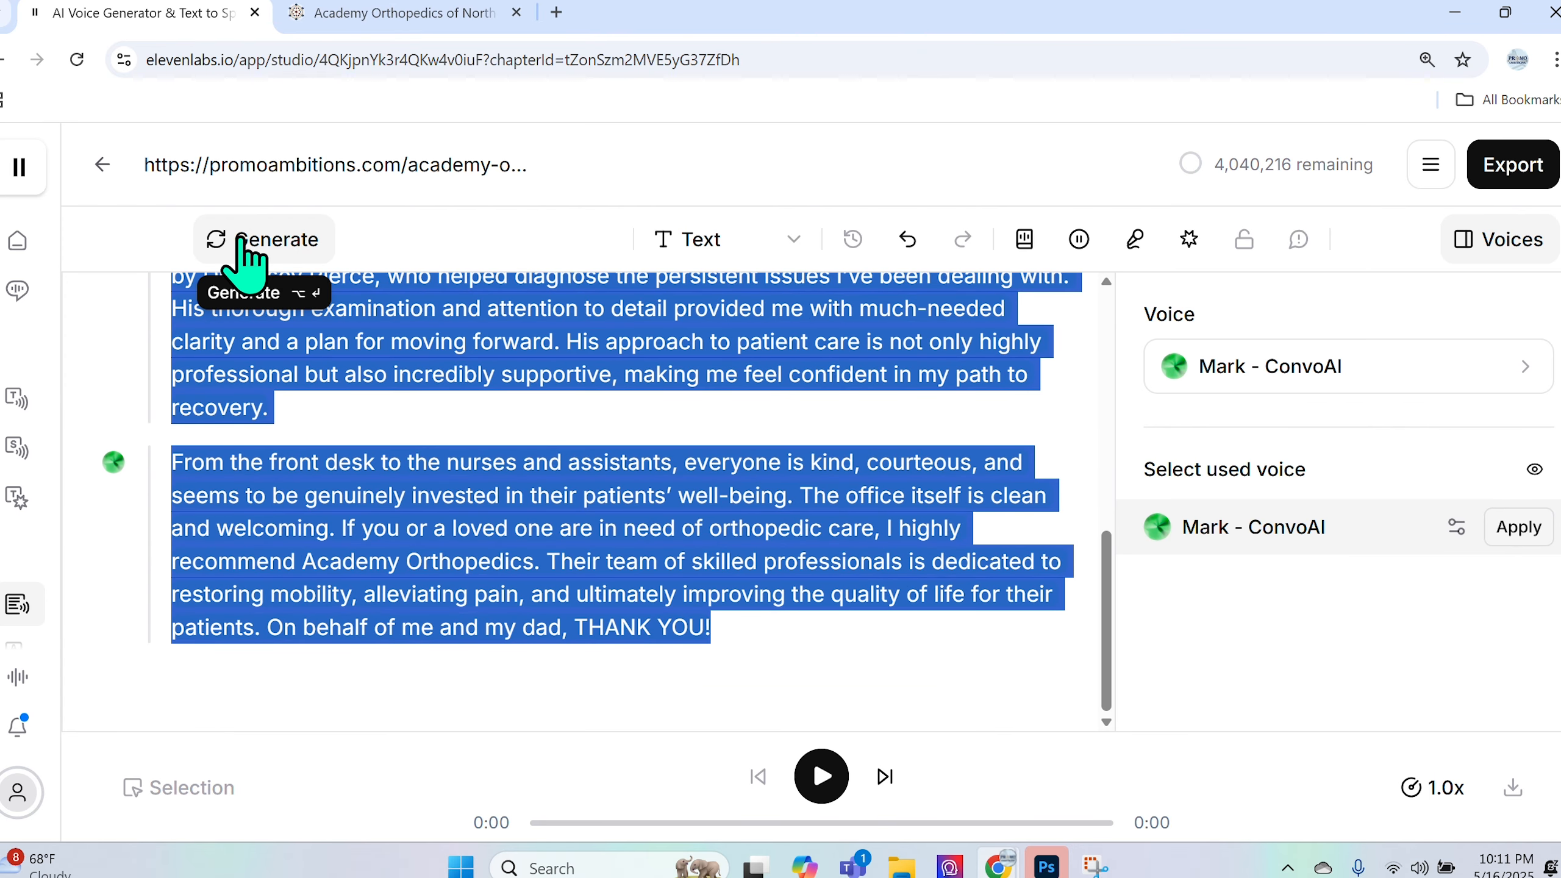
- Generate narration for the selected testimonial text and place the caret before 'When' in the first paragraph
{"action": "left_click", "coordinate": [242, 261]}
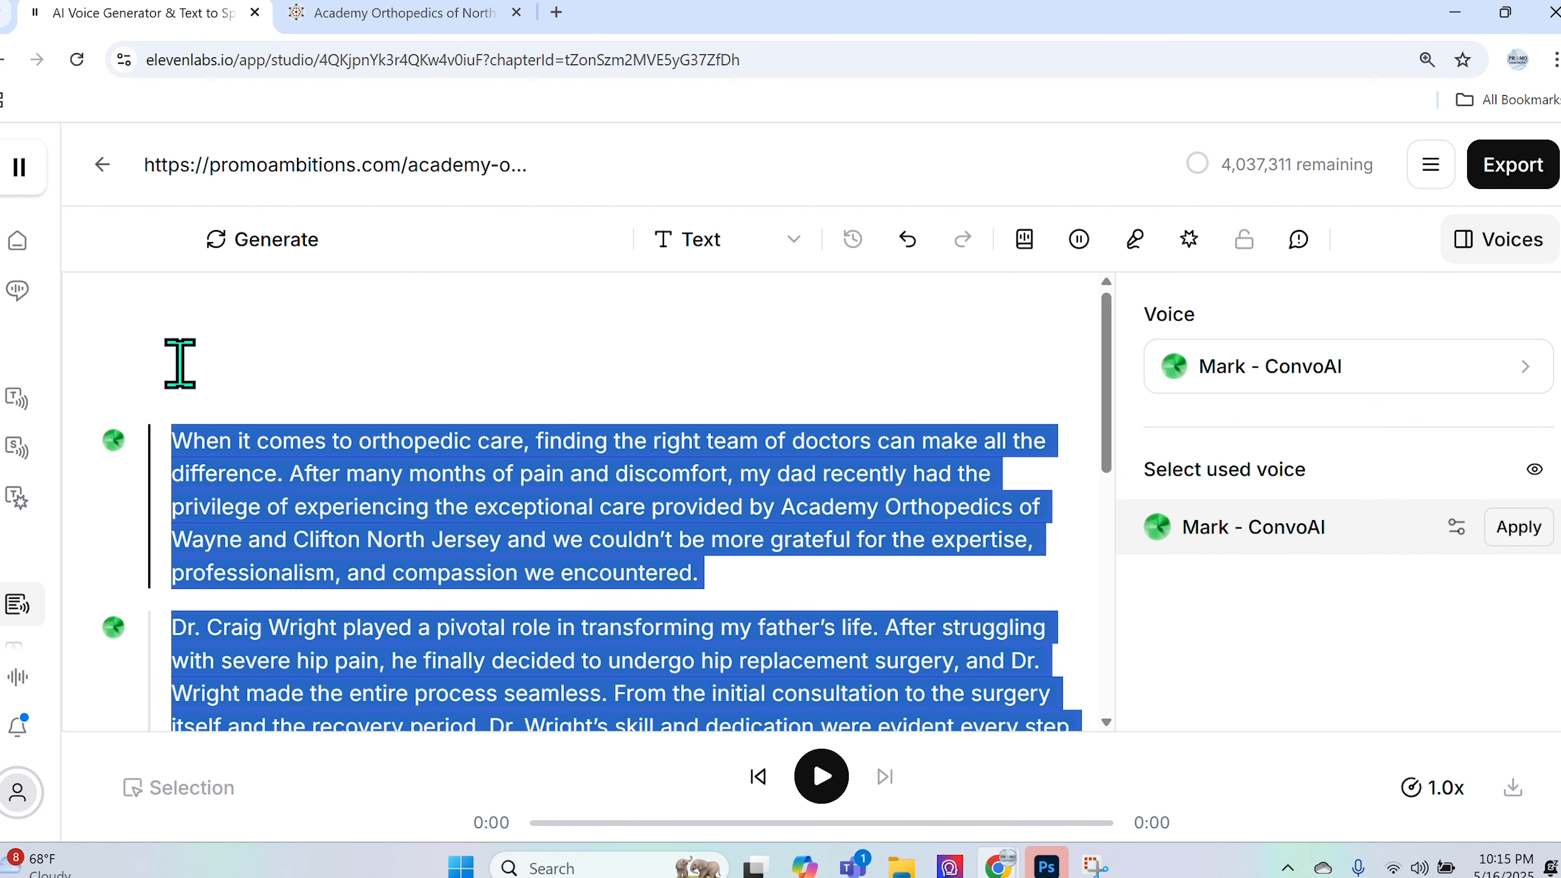
{"action": "left_click", "coordinate": [220, 441]}
{"action": "left_click", "coordinate": [172, 441]}
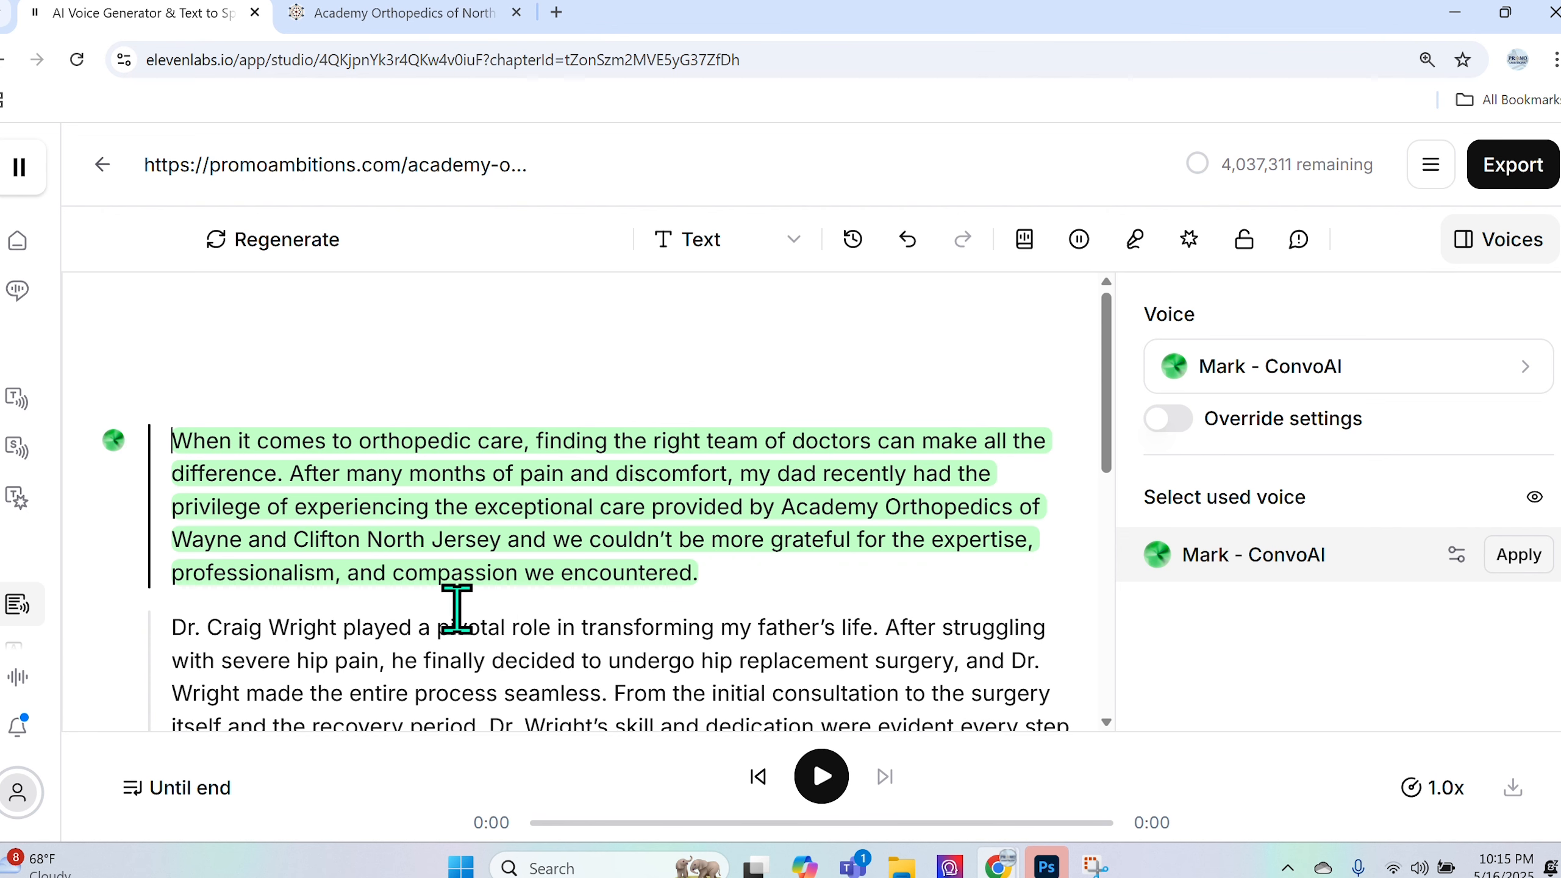
- Play the opening paragraph's 21-second narration, rewind to the start, and replay it
{"action": "left_click", "coordinate": [814, 798]}
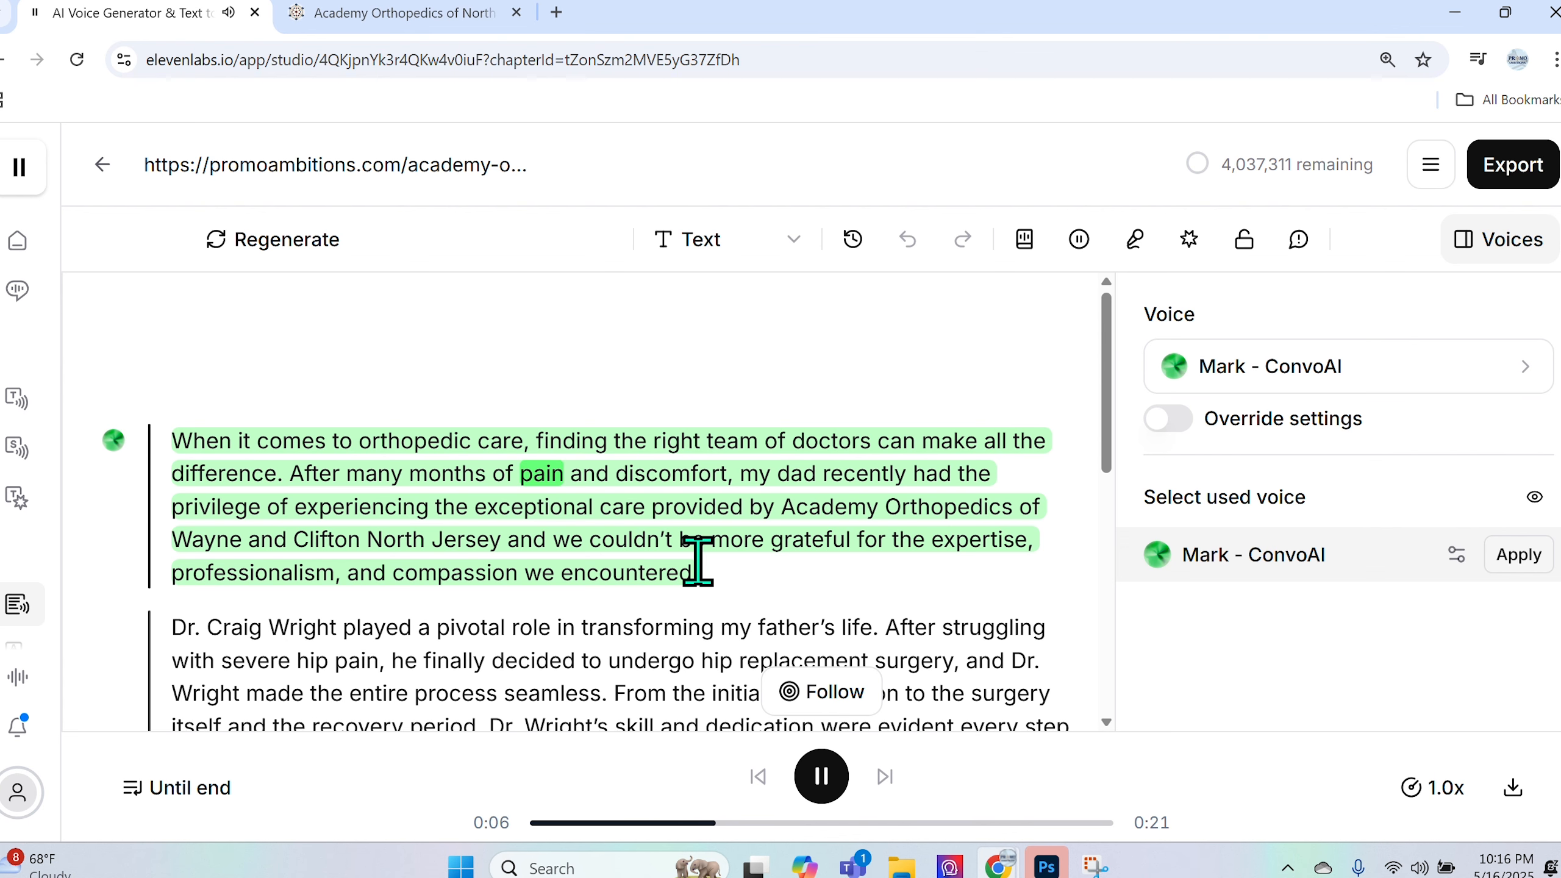
{"action": "left_click", "coordinate": [822, 779]}
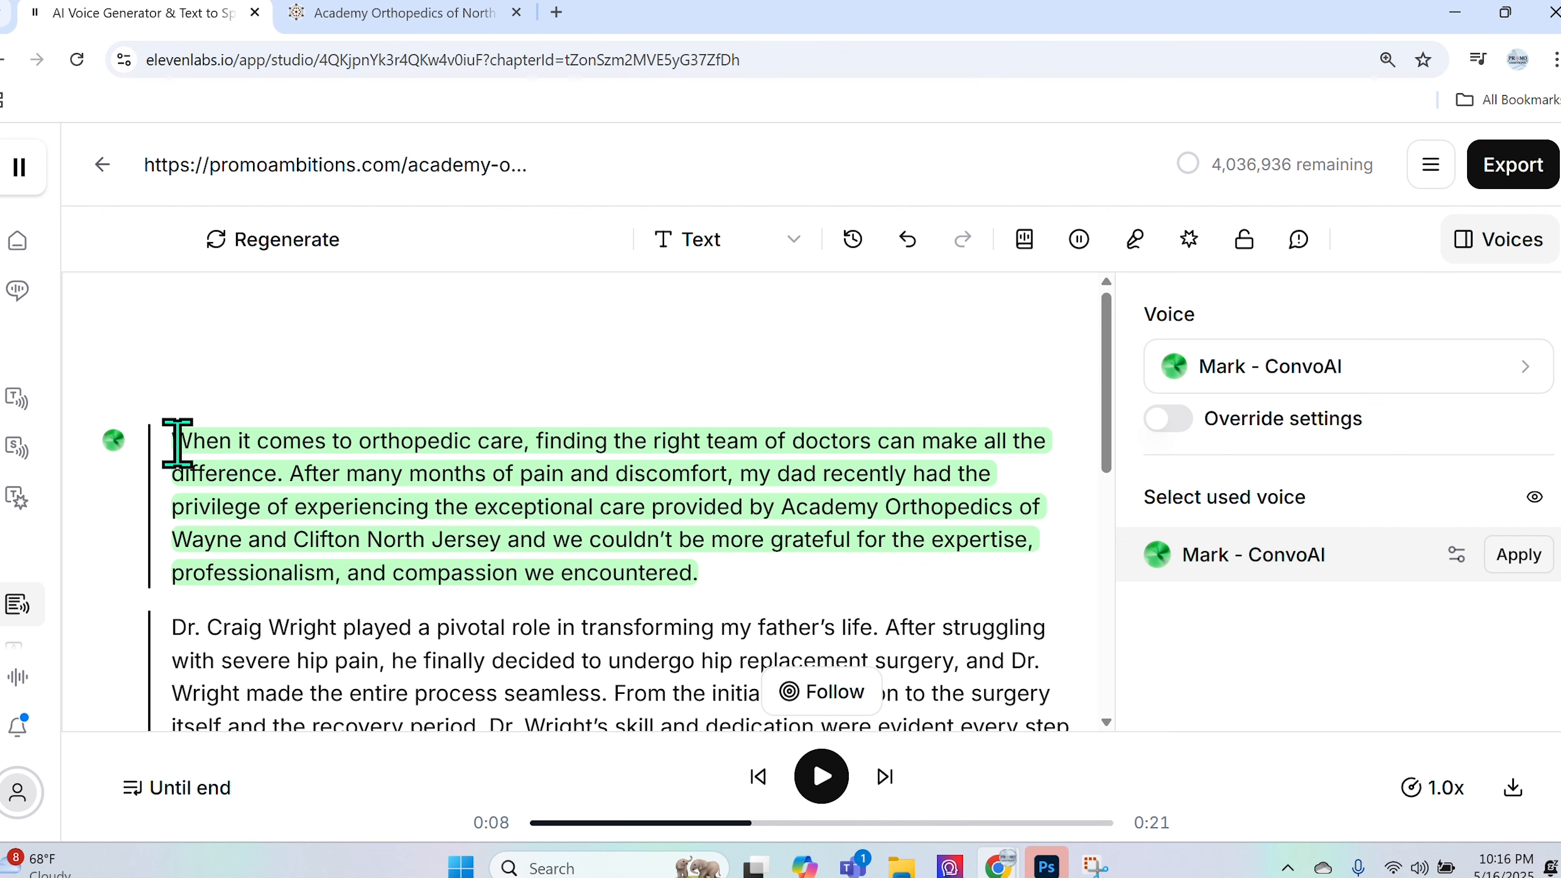
{"action": "left_click", "coordinate": [759, 777]}
{"action": "left_click", "coordinate": [822, 777]}
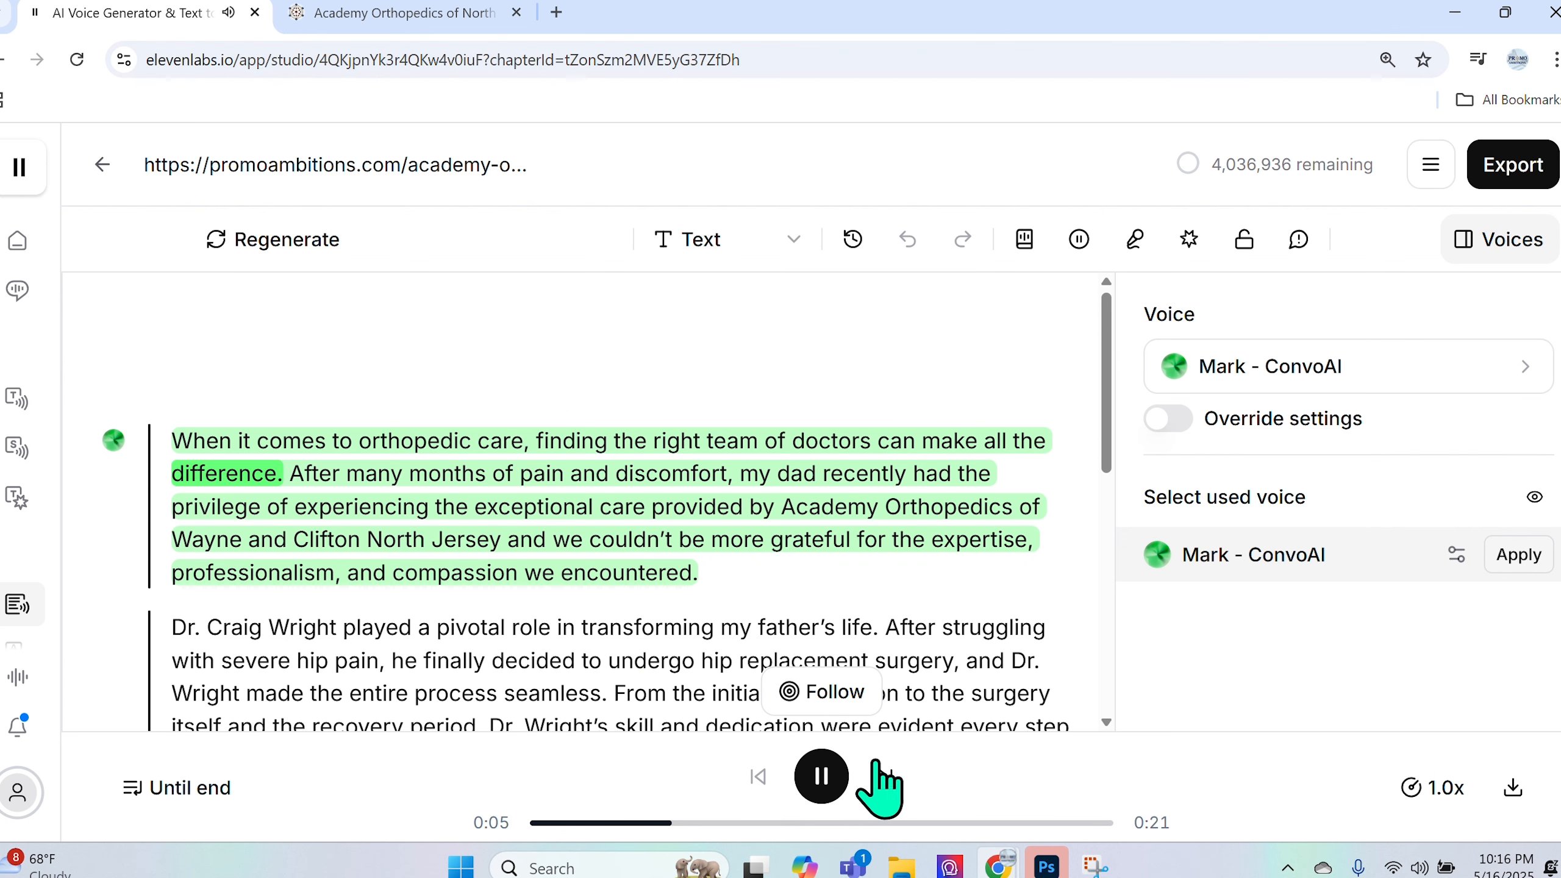
{"action": "left_click", "coordinate": [829, 780]}
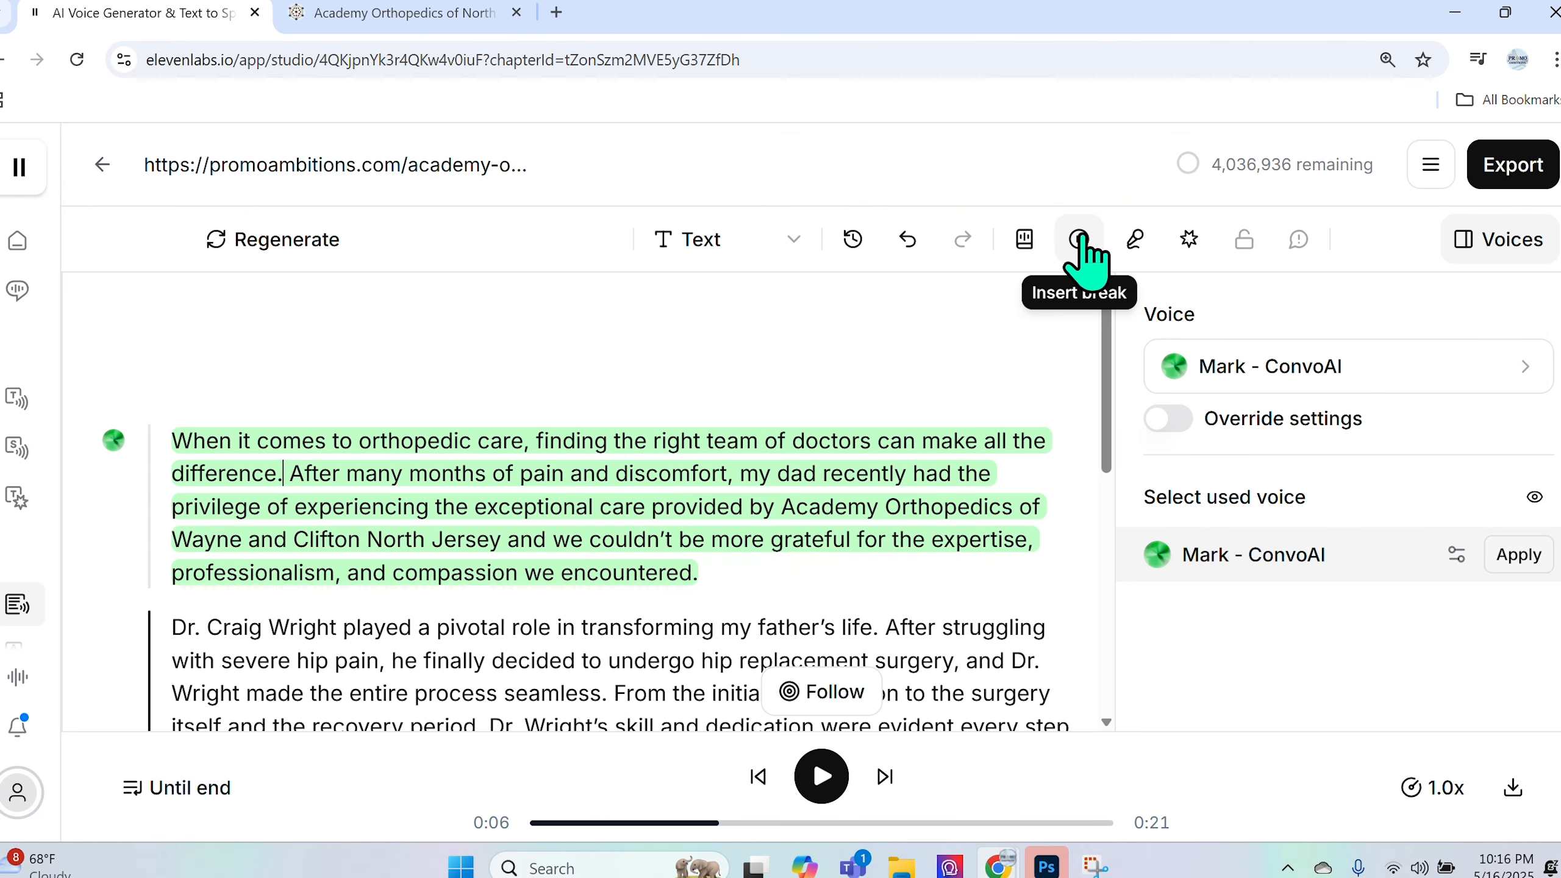
- Insert a break after 'difference.' and change its duration from 1s to 0.2s
{"action": "left_click", "coordinate": [1080, 239]}
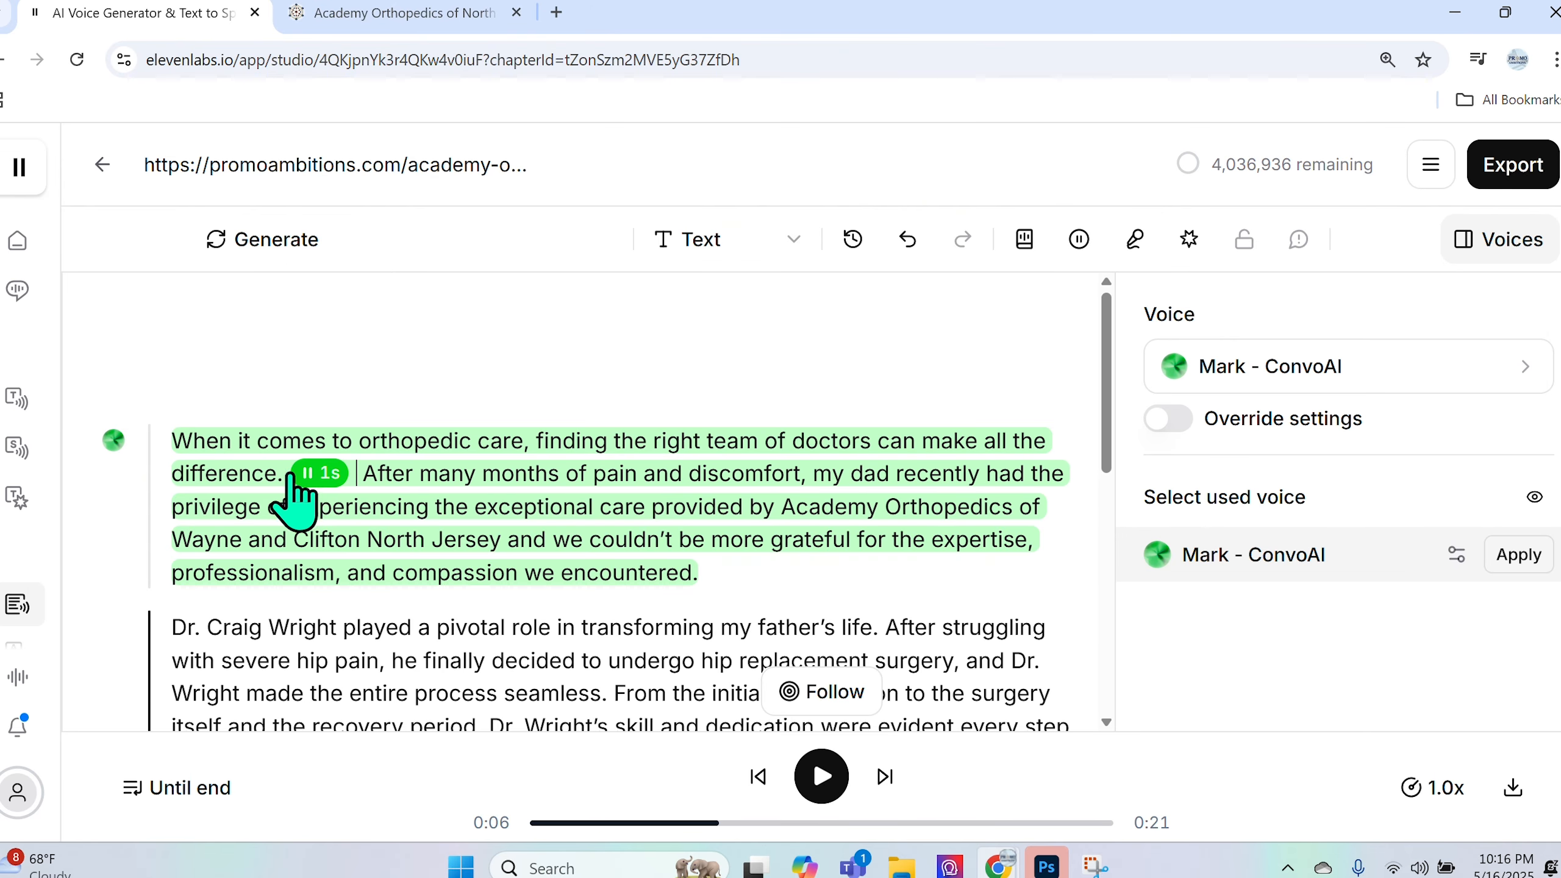
{"action": "left_click", "coordinate": [319, 474]}
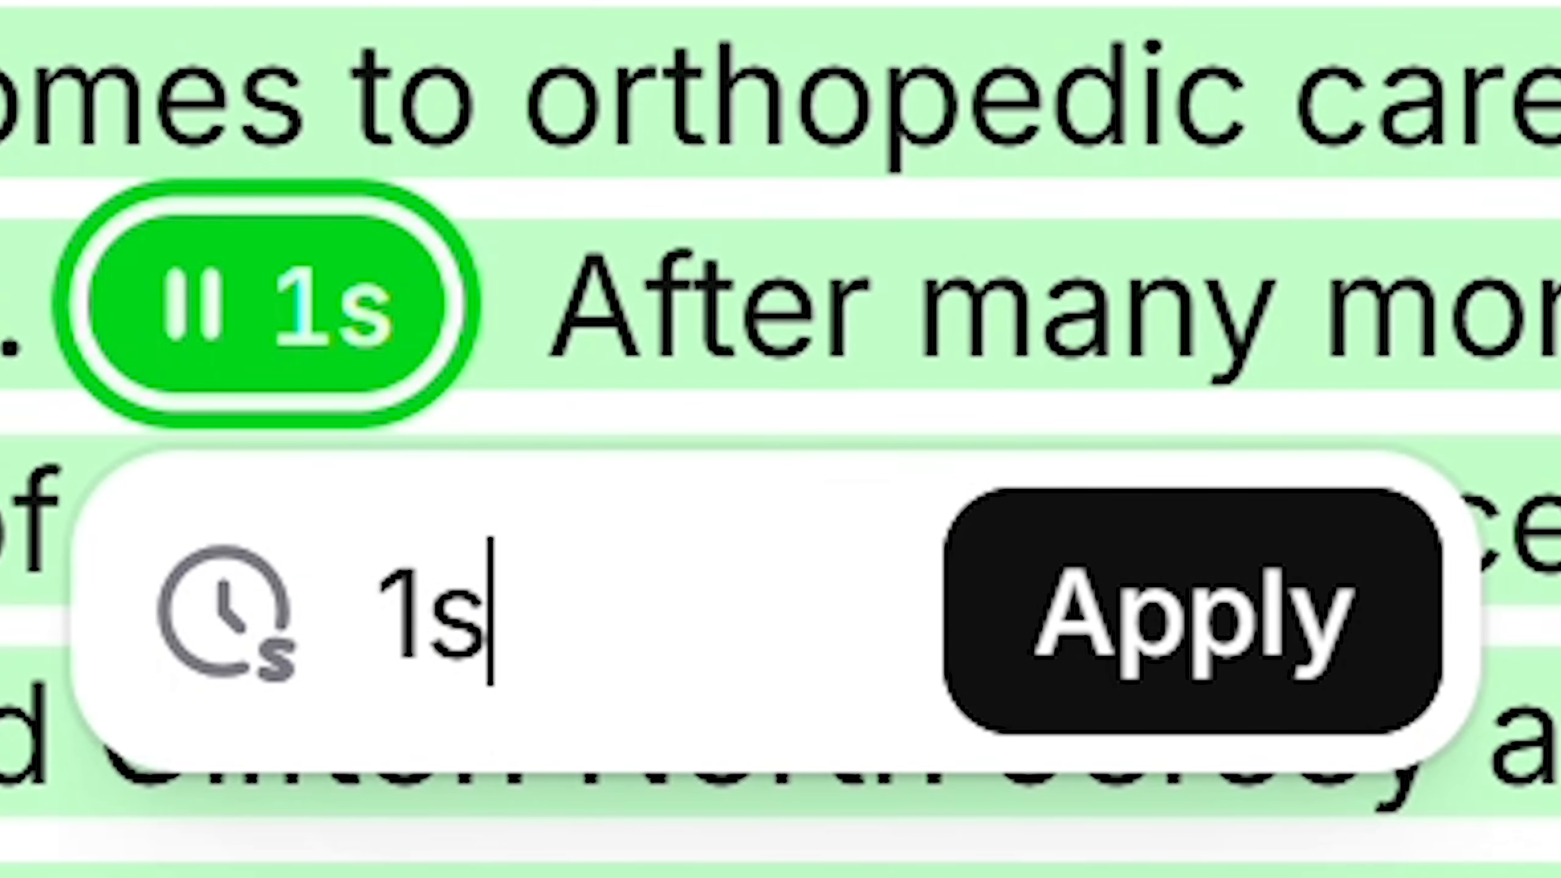
{"action": "key", "text": "BackSpace"}
{"action": "key", "text": "BackSpace"}
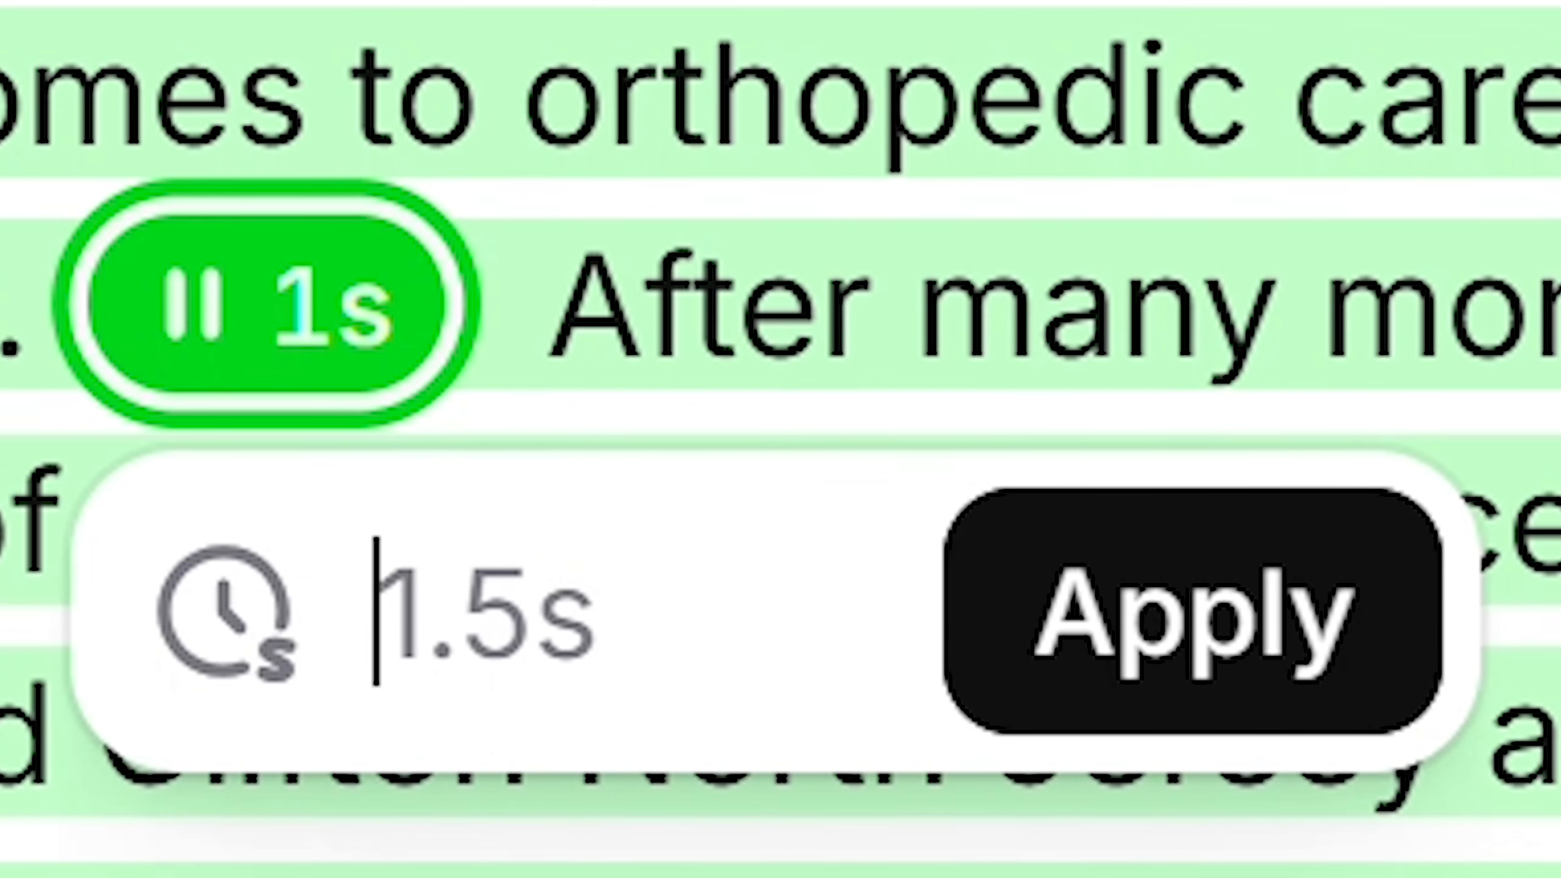
{"action": "type", "text": "0.2"}
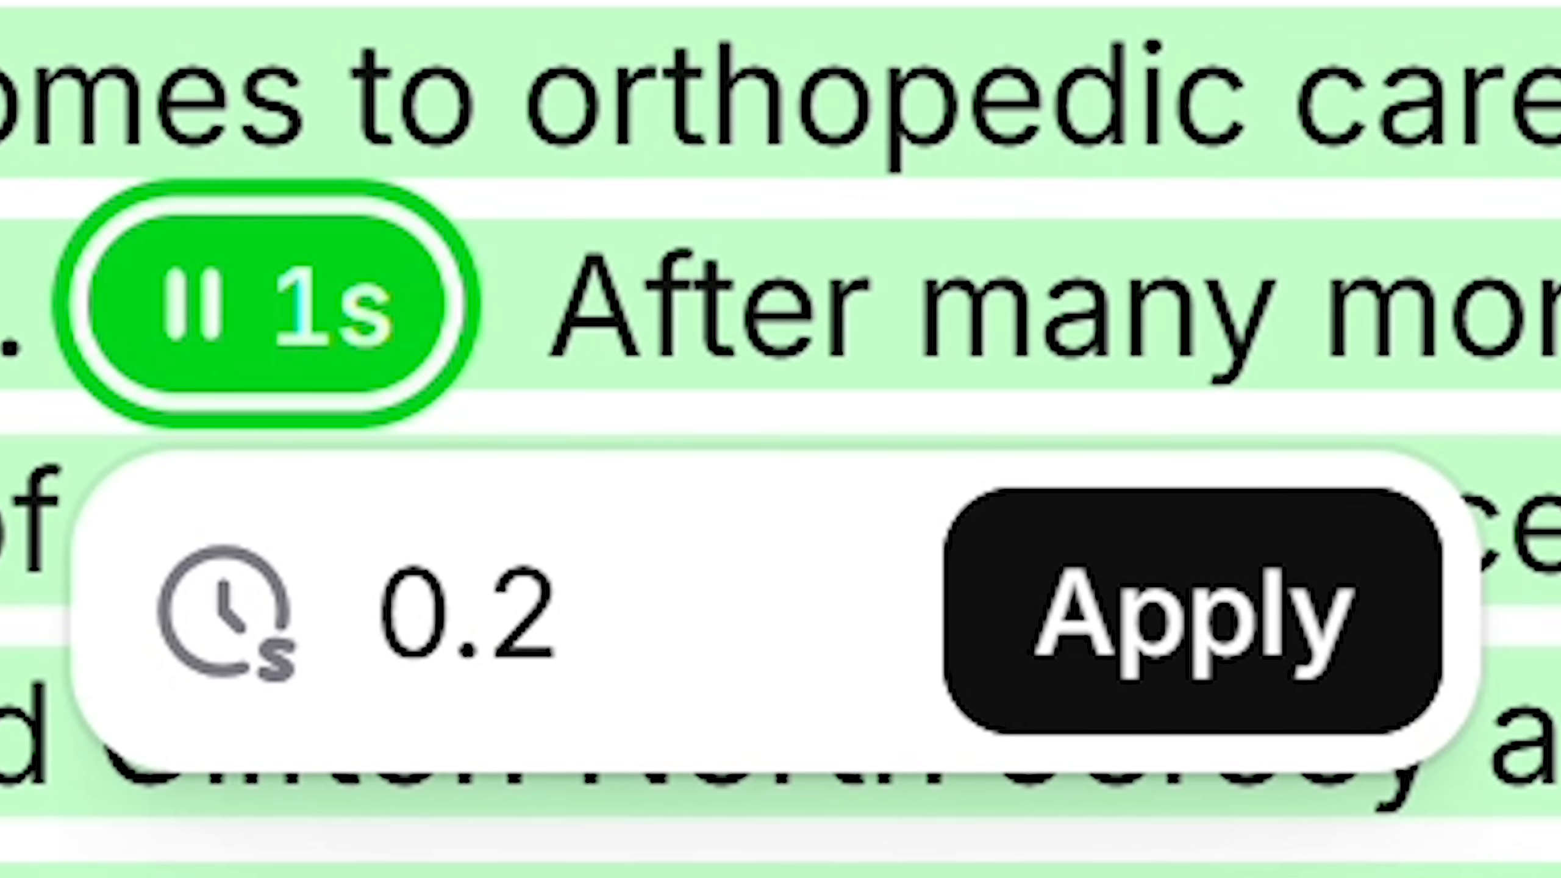
{"action": "type", "text": "s"}
{"action": "left_click", "coordinate": [456, 521]}
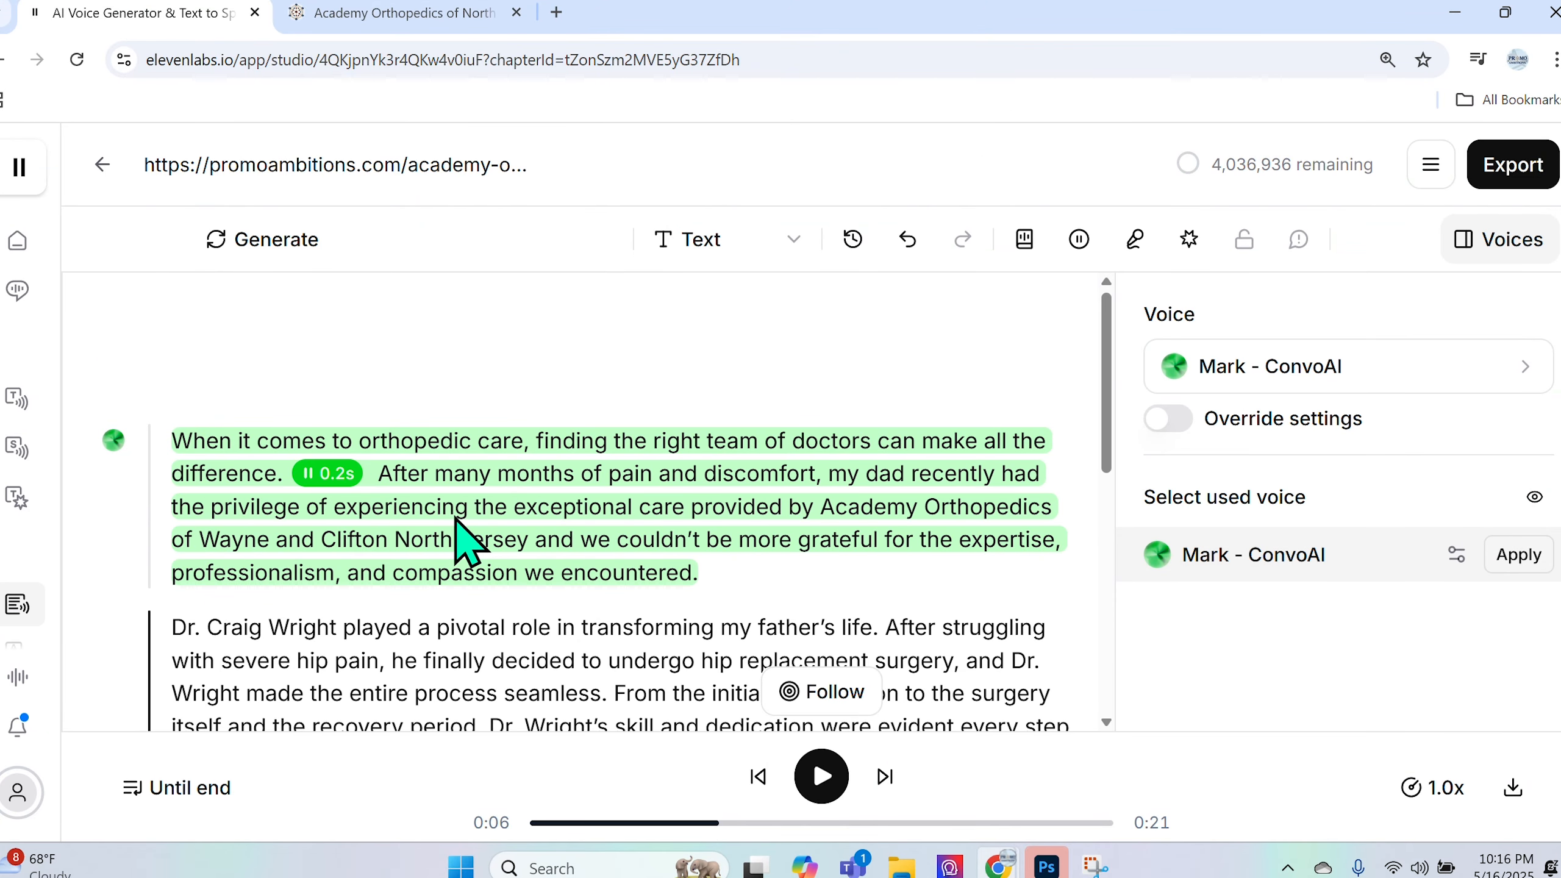
- Rewind and play the opening paragraph to hear the shorter 0.2s pause
{"action": "left_click_drag", "start_coordinate": [717, 822], "coordinate": [534, 824]}
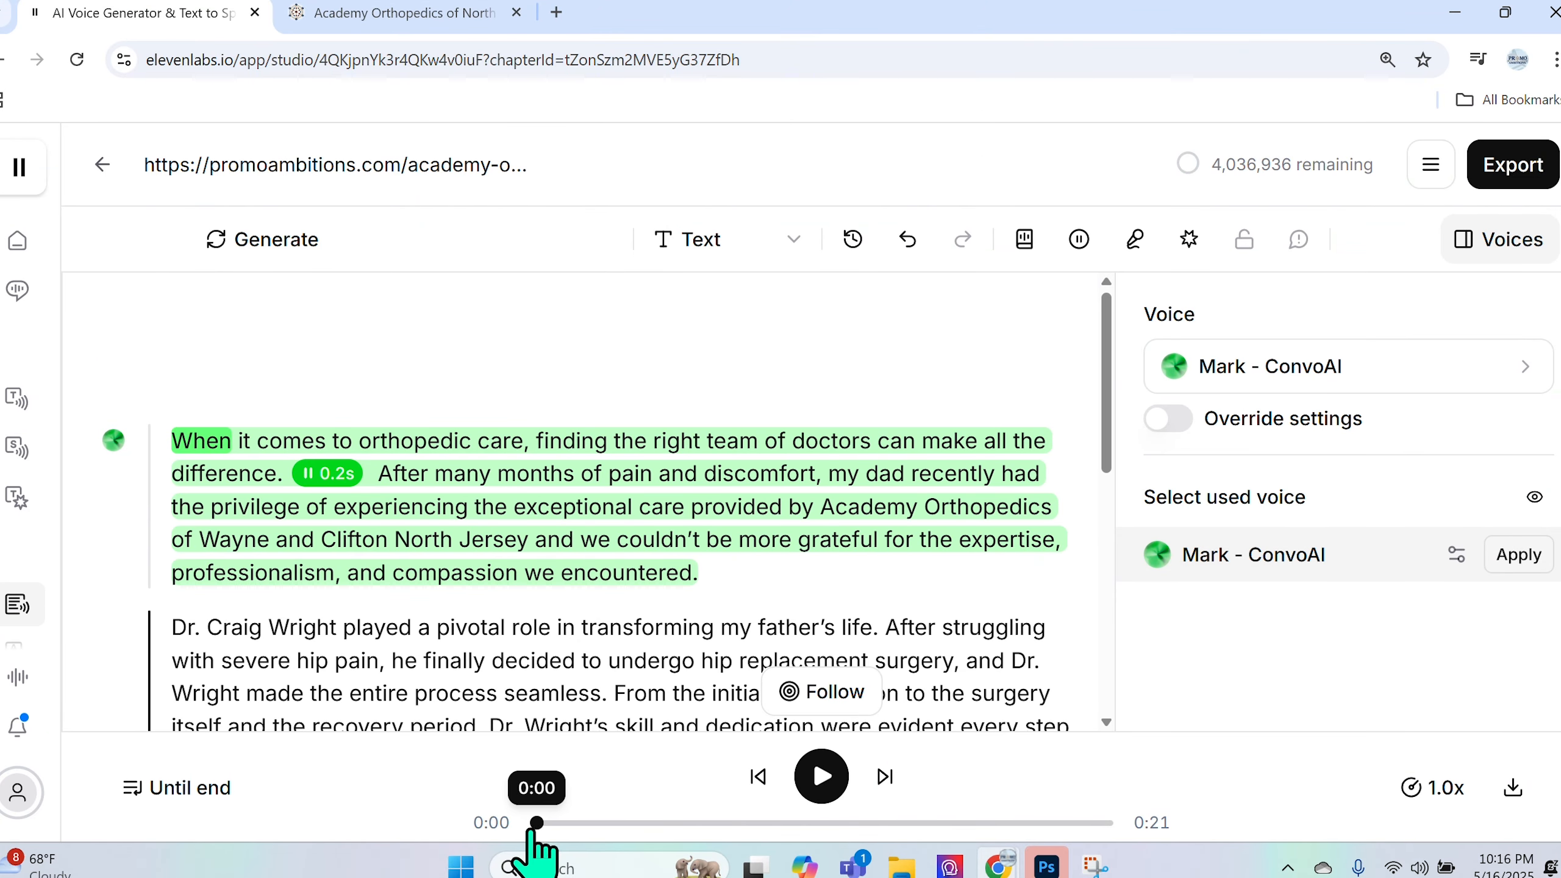
{"action": "left_click", "coordinate": [821, 794]}
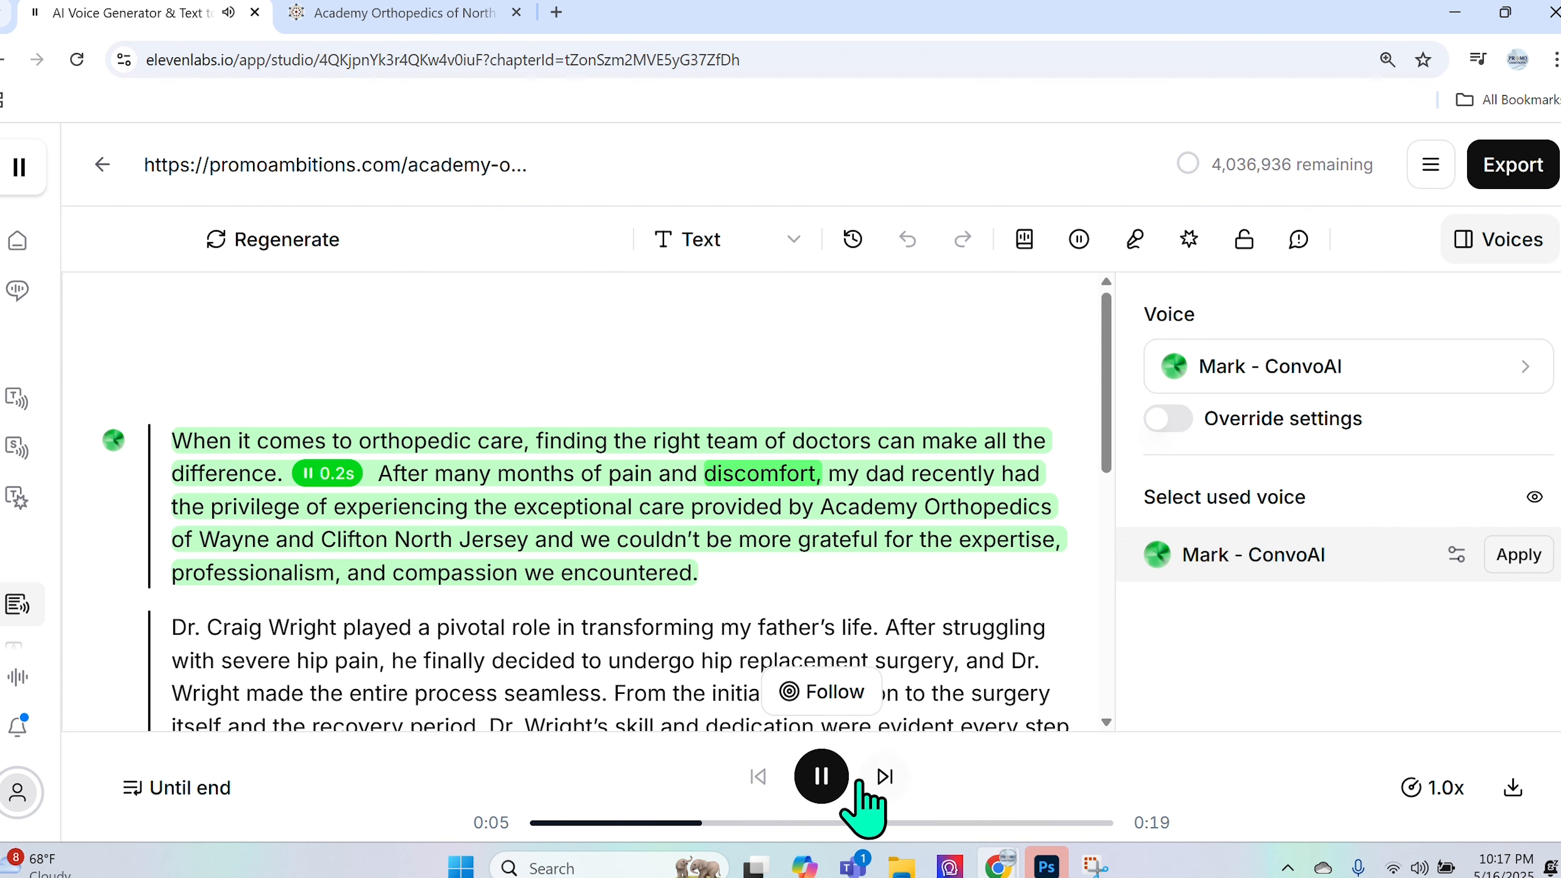
{"action": "left_click", "coordinate": [823, 770]}
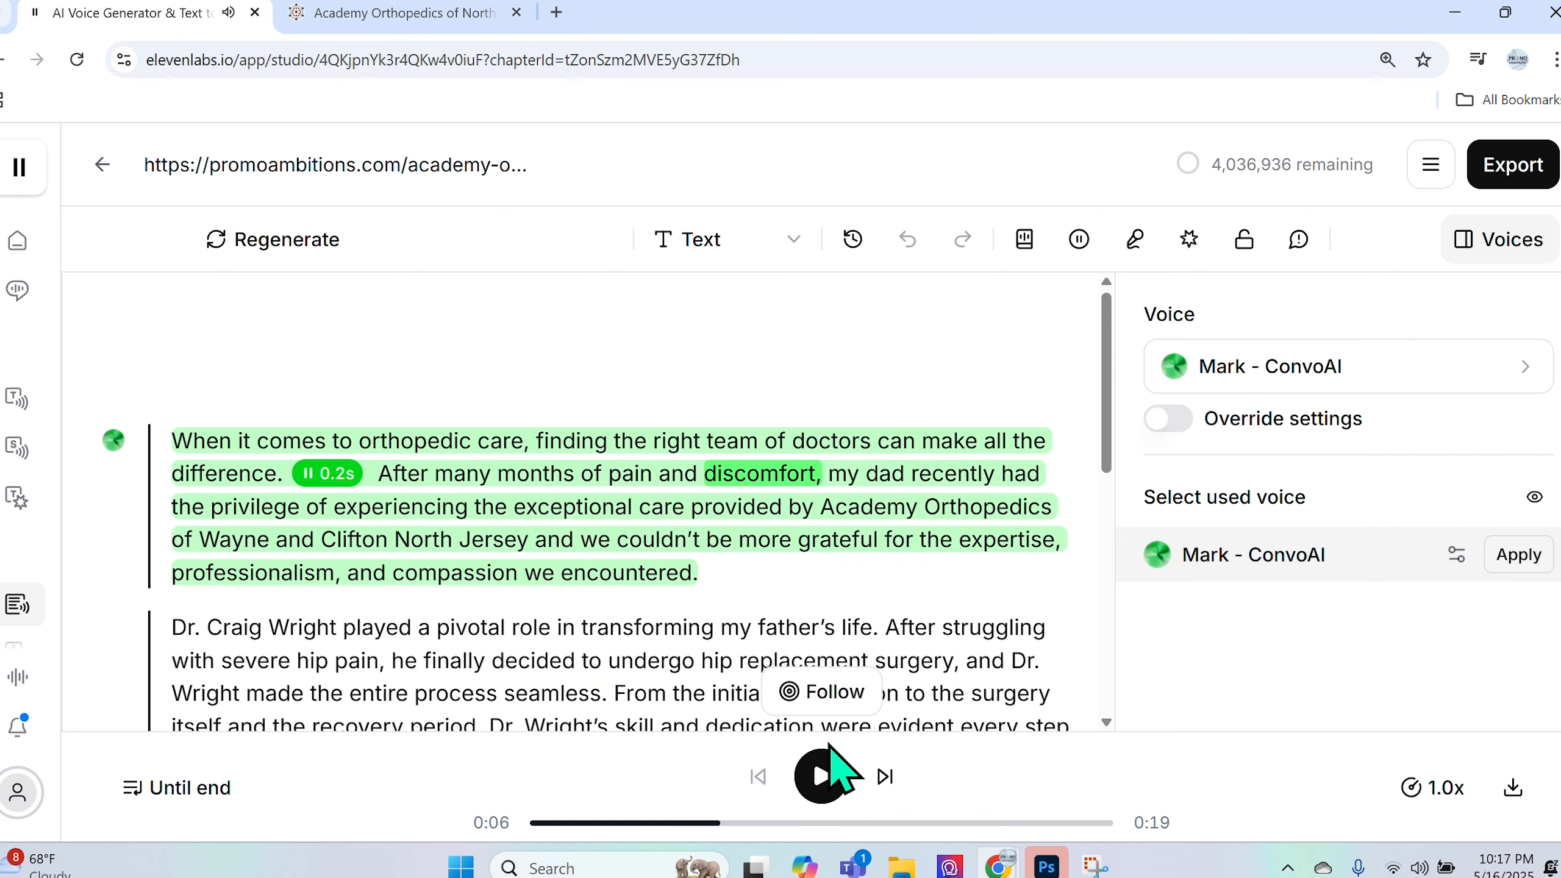
{"action": "left_click", "coordinate": [334, 481]}
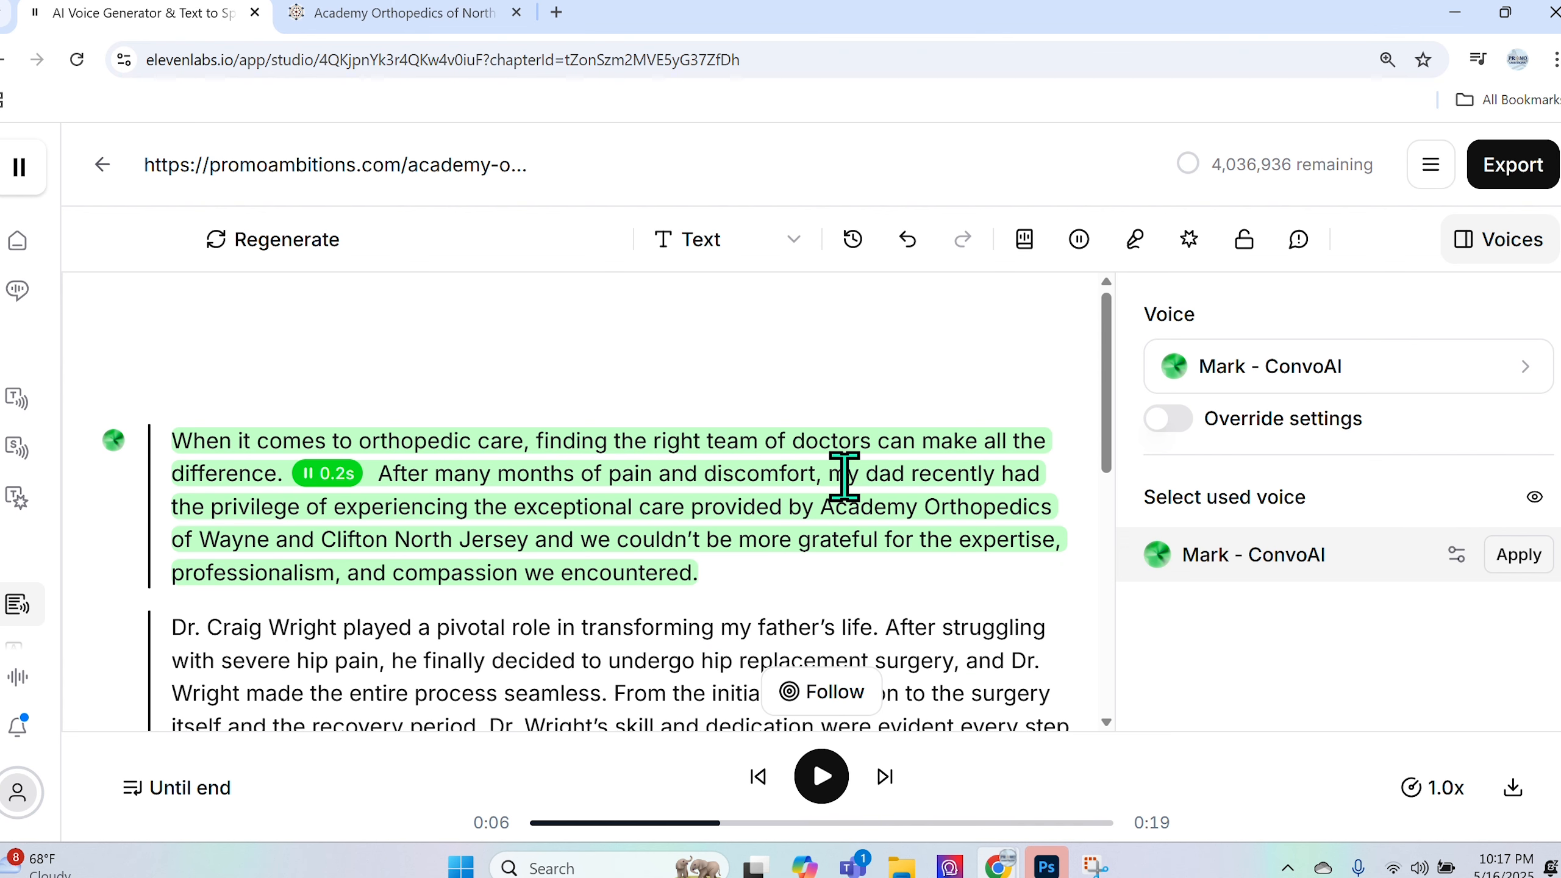
{"action": "left_click", "coordinate": [822, 784]}
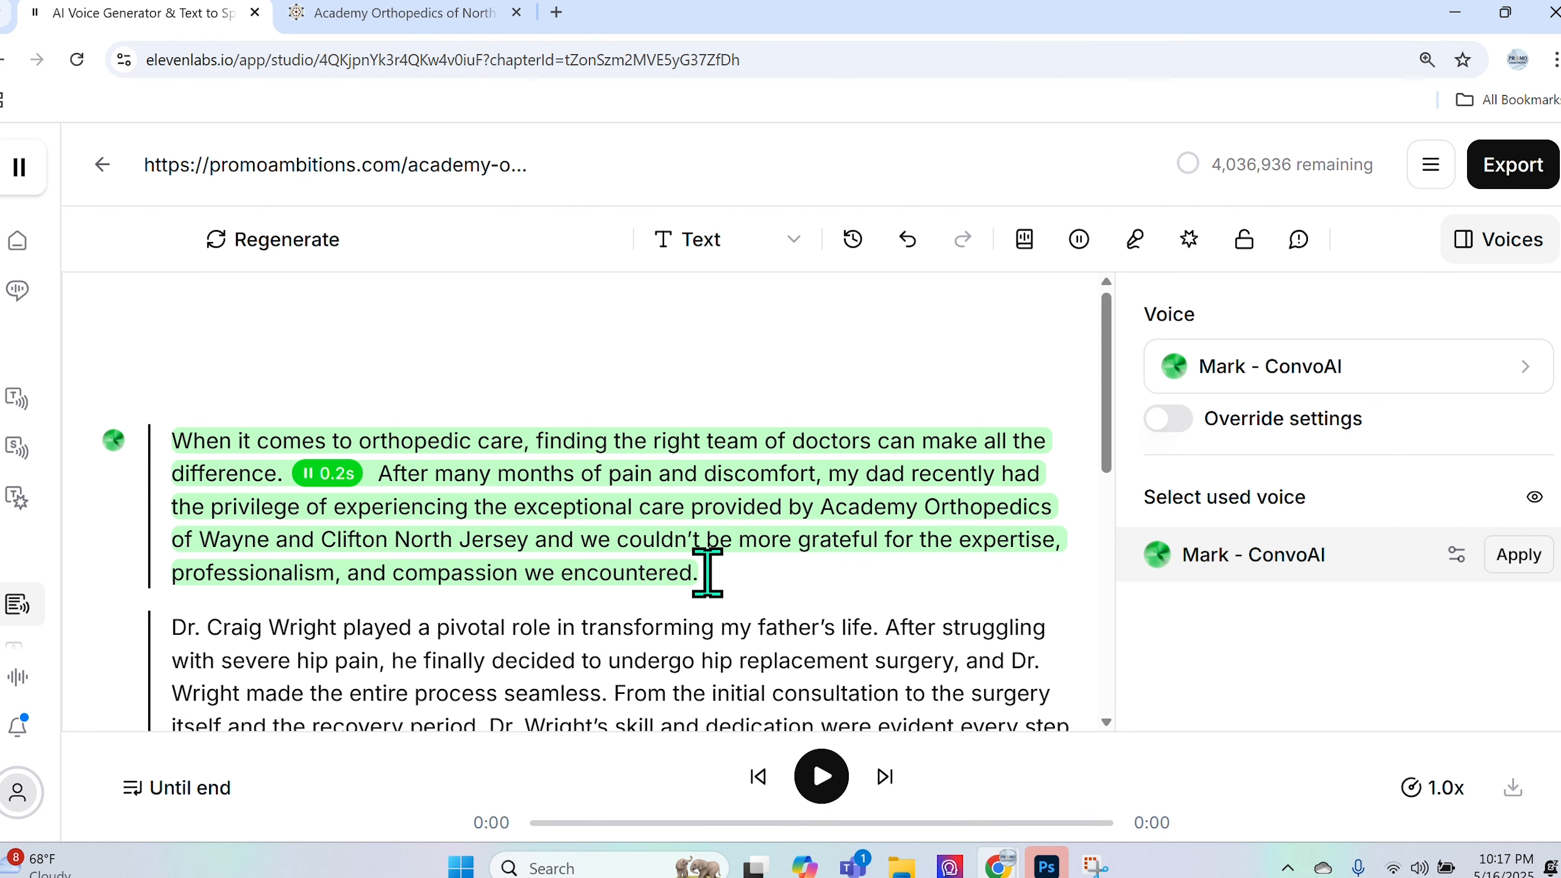
- Select the whole opening paragraph and lock it against further changes
{"action": "left_click_drag", "start_coordinate": [174, 435], "coordinate": [715, 568]}
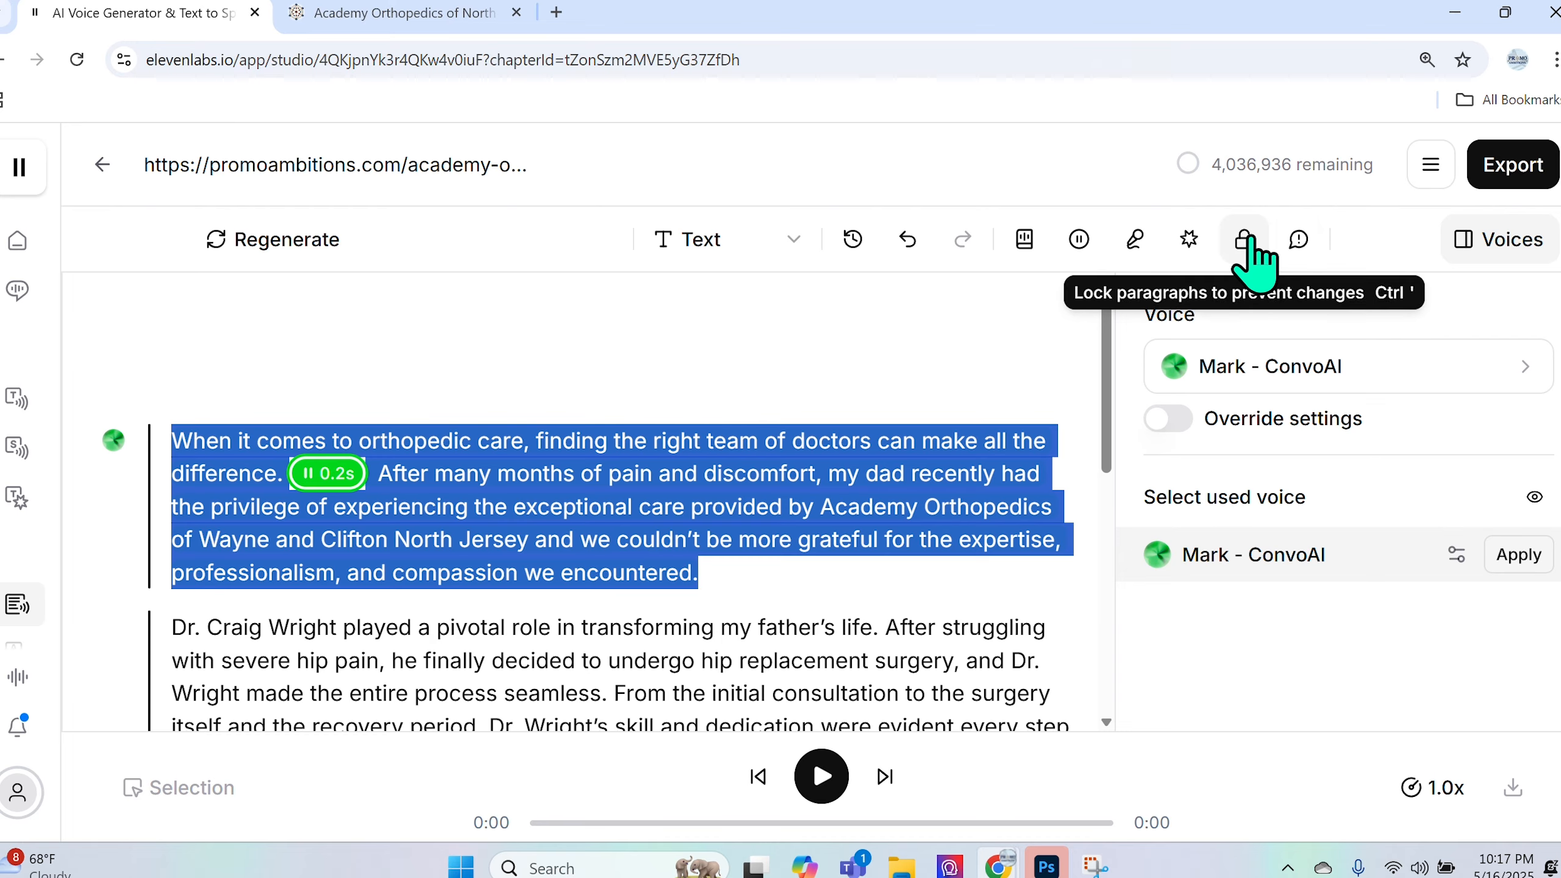
{"action": "left_click", "coordinate": [802, 342]}
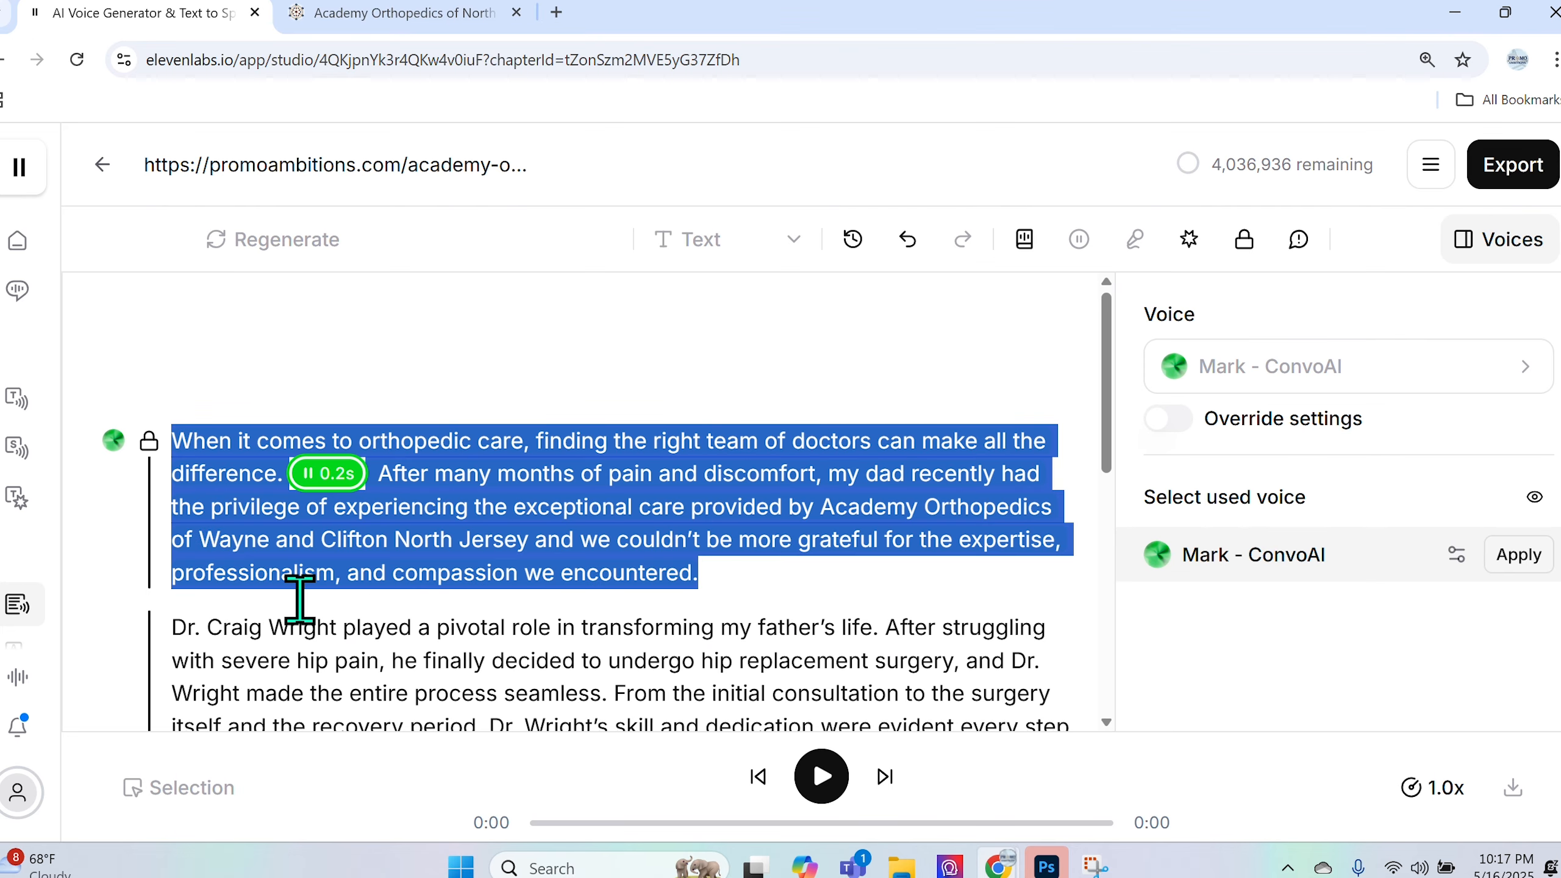
{"action": "scroll", "coordinate": [299, 600], "scroll_direction": "down", "scroll_amount": 3}
{"action": "scroll", "coordinate": [259, 547], "scroll_direction": "down", "scroll_amount": 4}
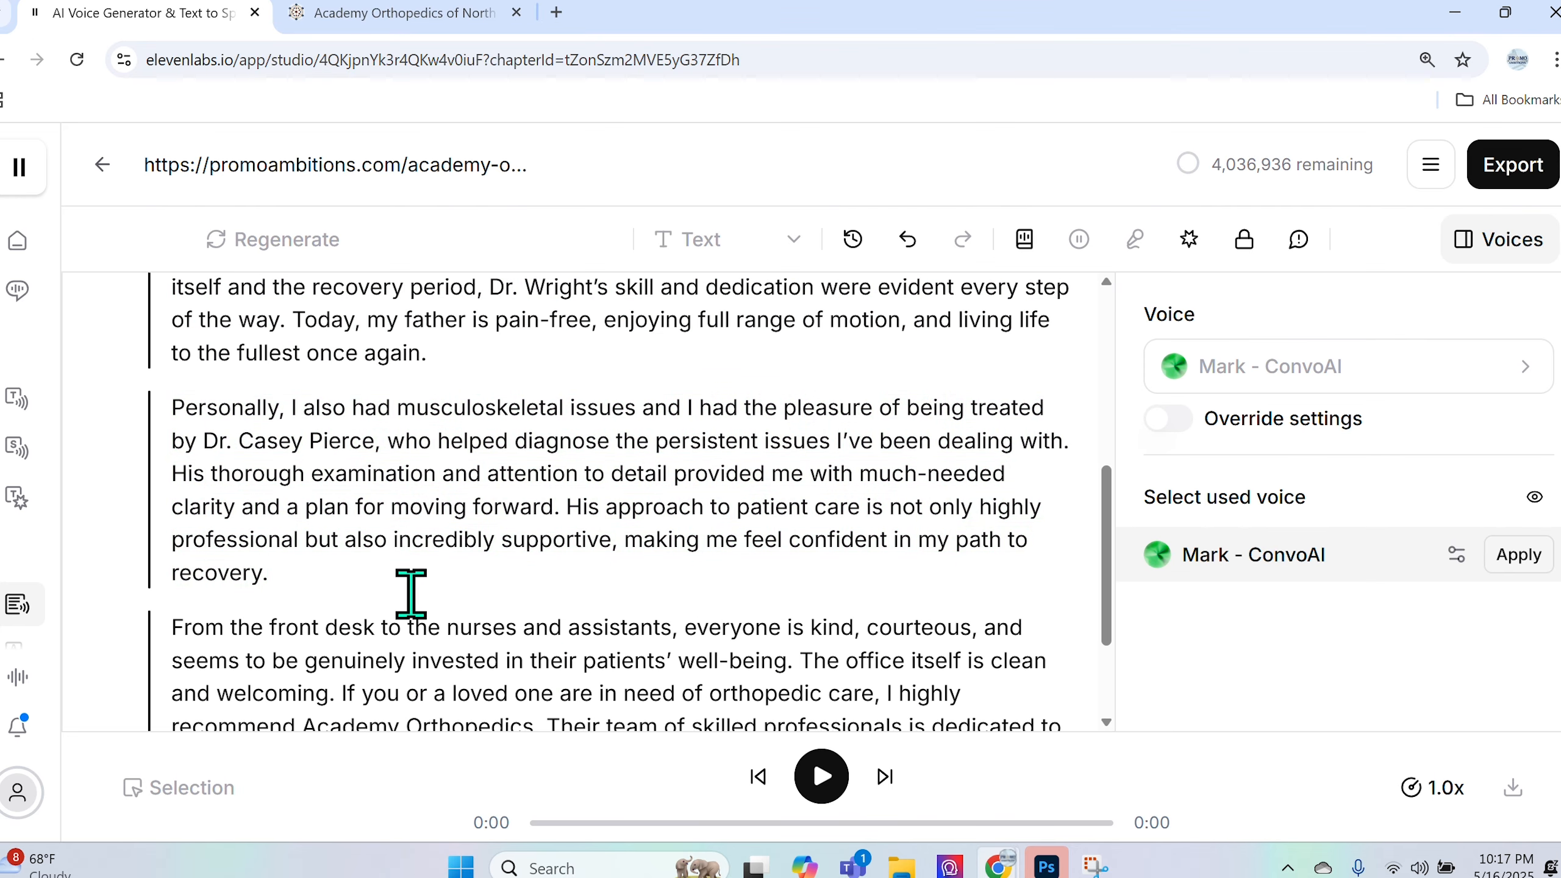
{"action": "scroll", "coordinate": [411, 593], "scroll_direction": "up", "scroll_amount": 9}
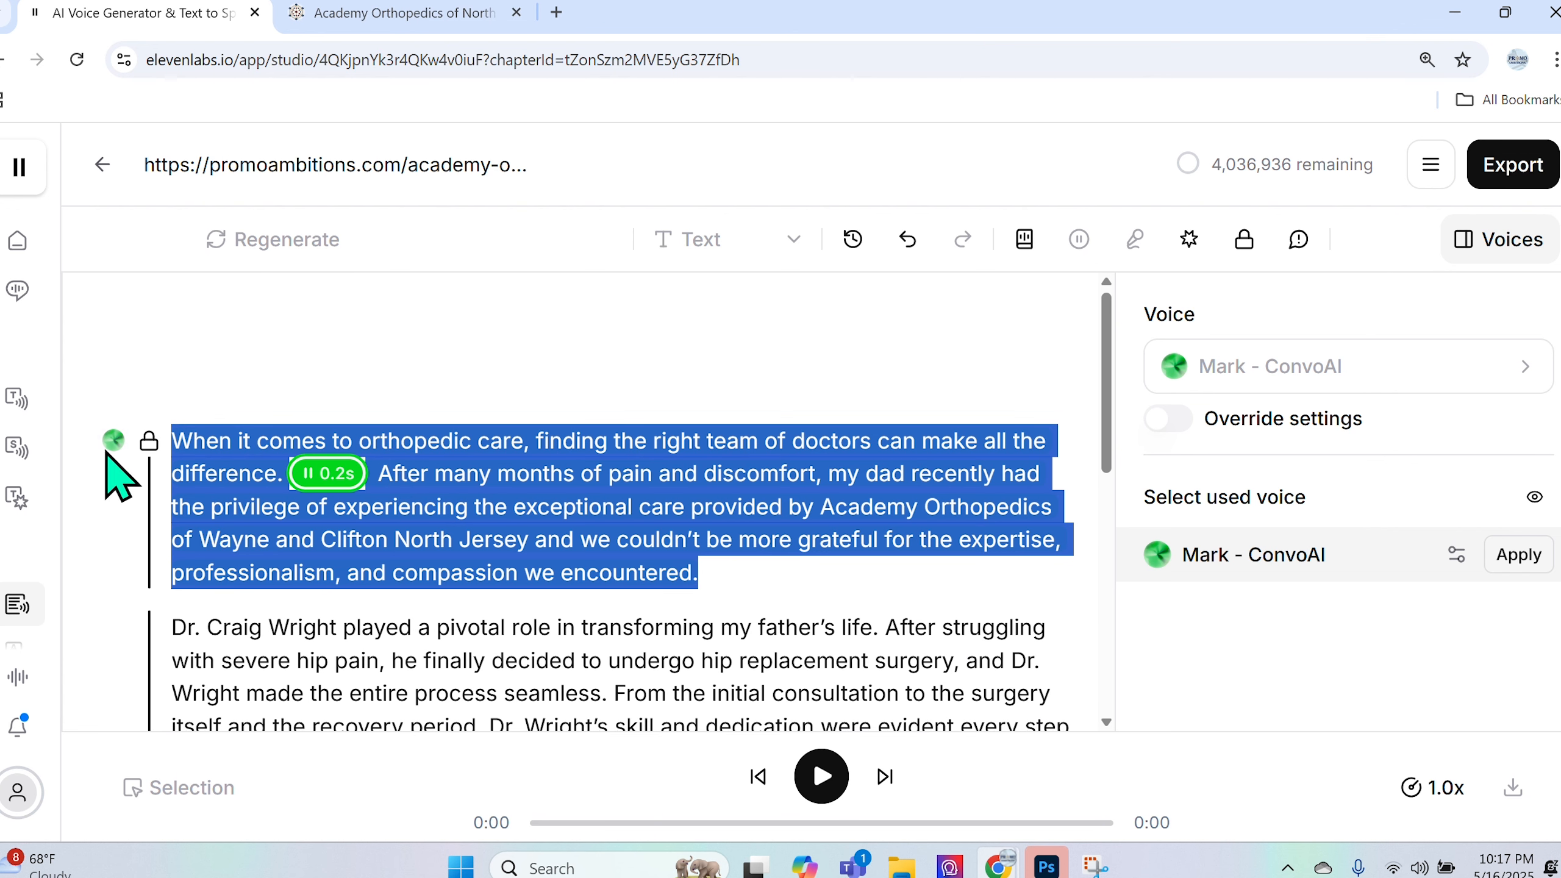
- Play the hip-replacement paragraph's 28-second narration, pausing at 0:18
{"action": "mouse_move", "coordinate": [151, 444]}
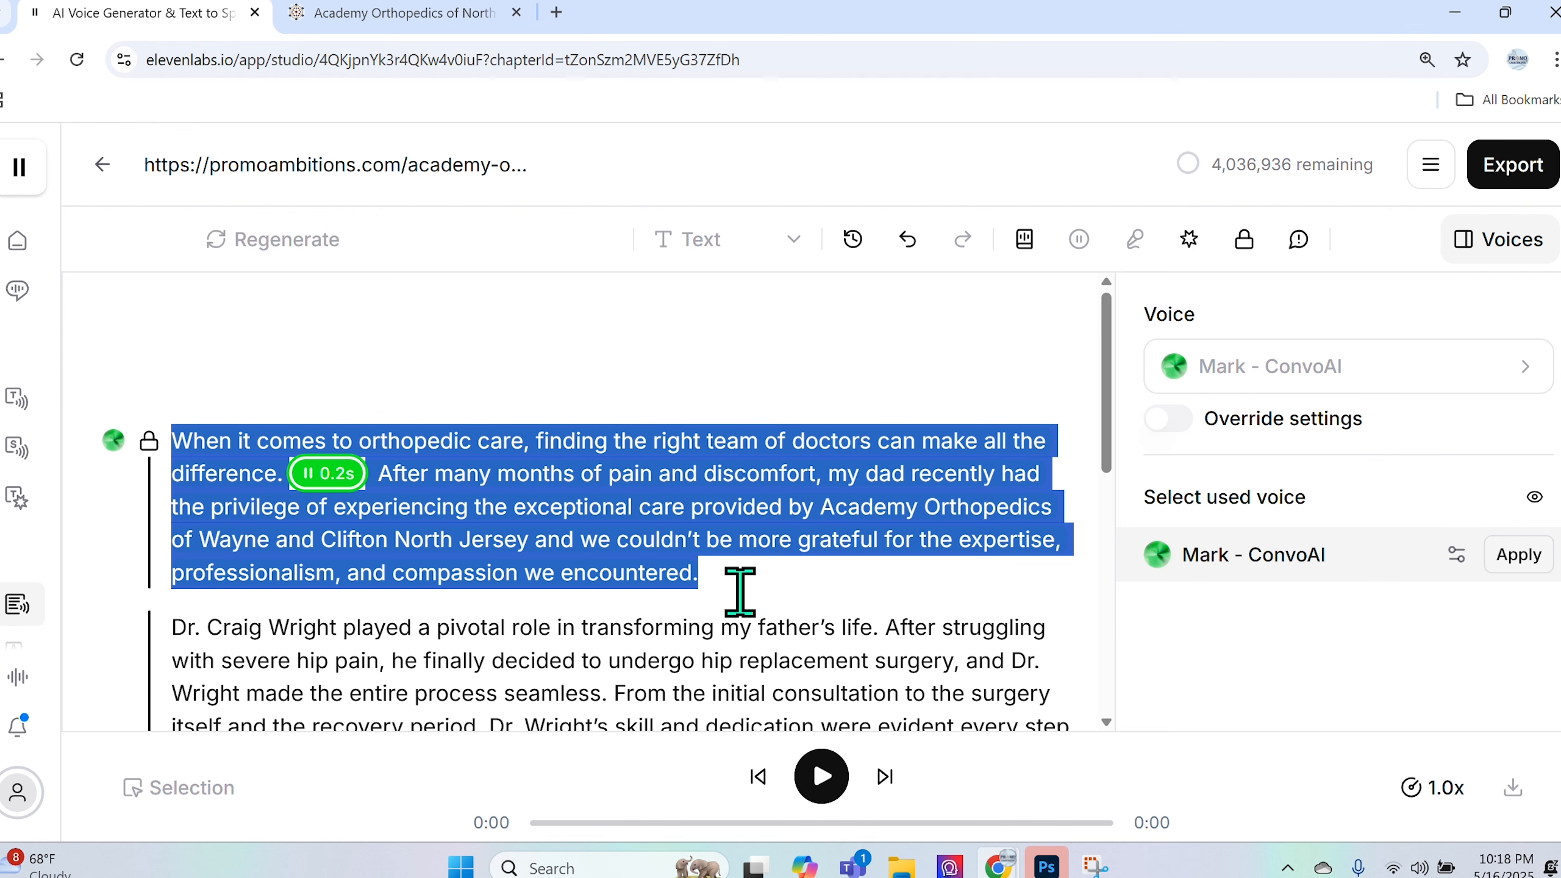
{"action": "scroll", "coordinate": [704, 627], "scroll_direction": "down", "scroll_amount": 3}
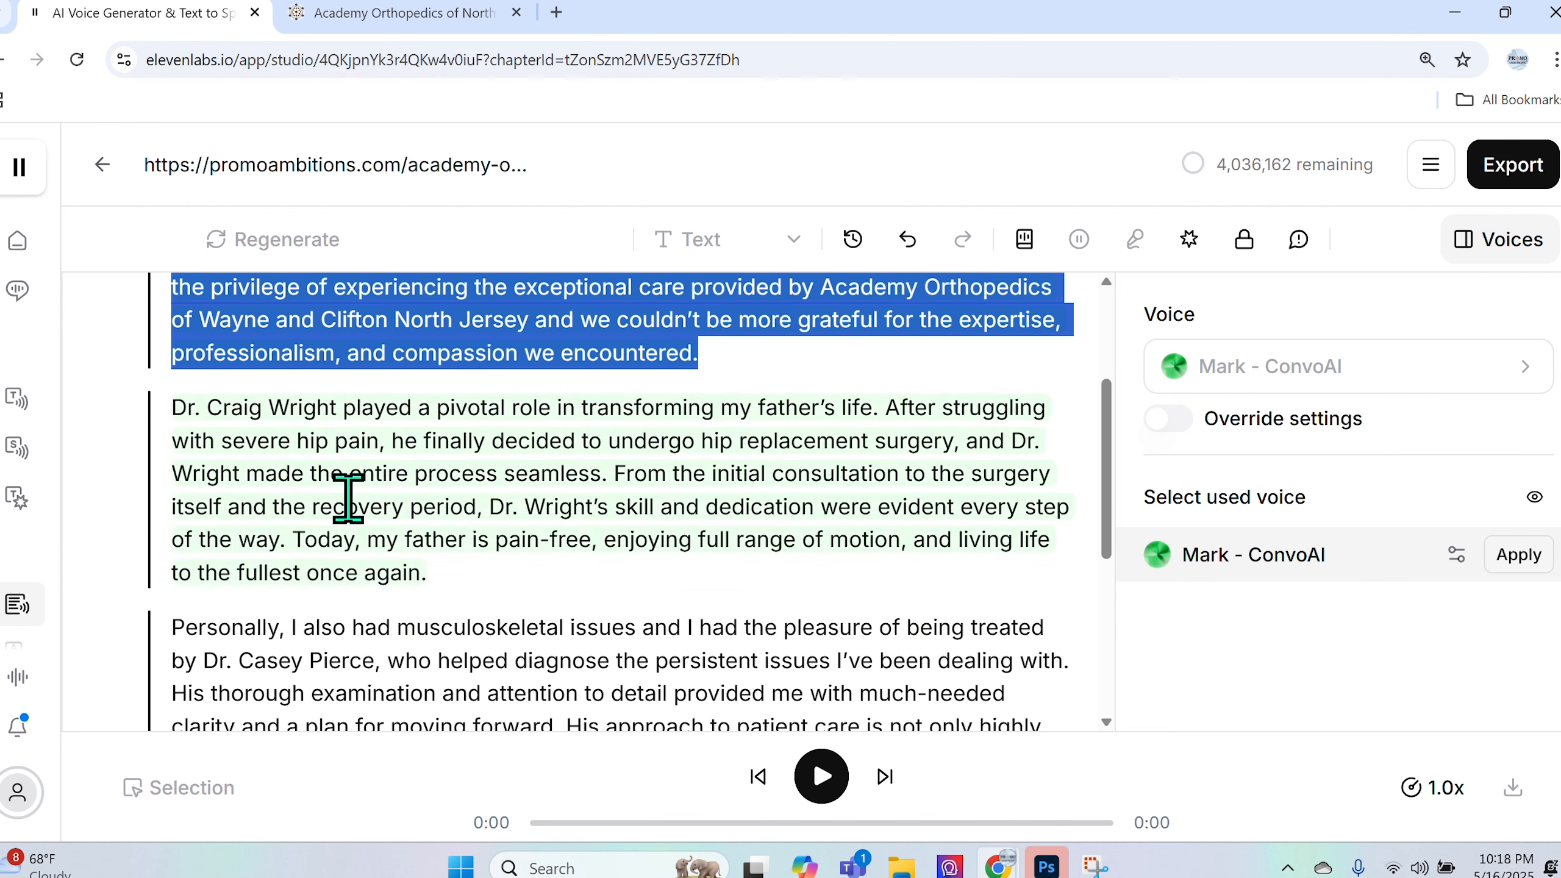
{"action": "left_click", "coordinate": [176, 400]}
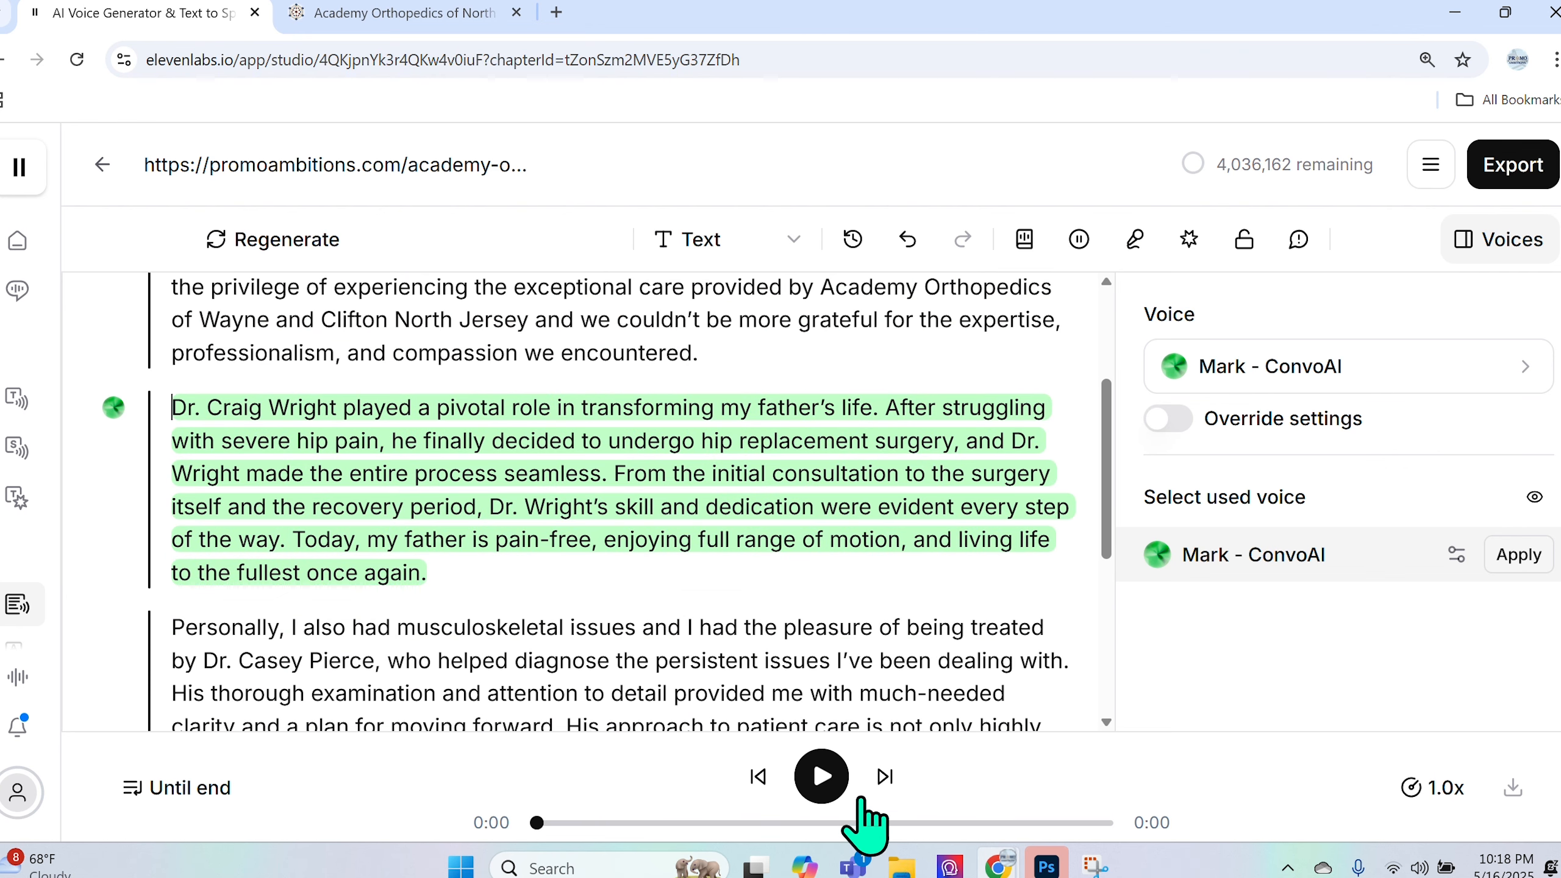
{"action": "left_click", "coordinate": [823, 776]}
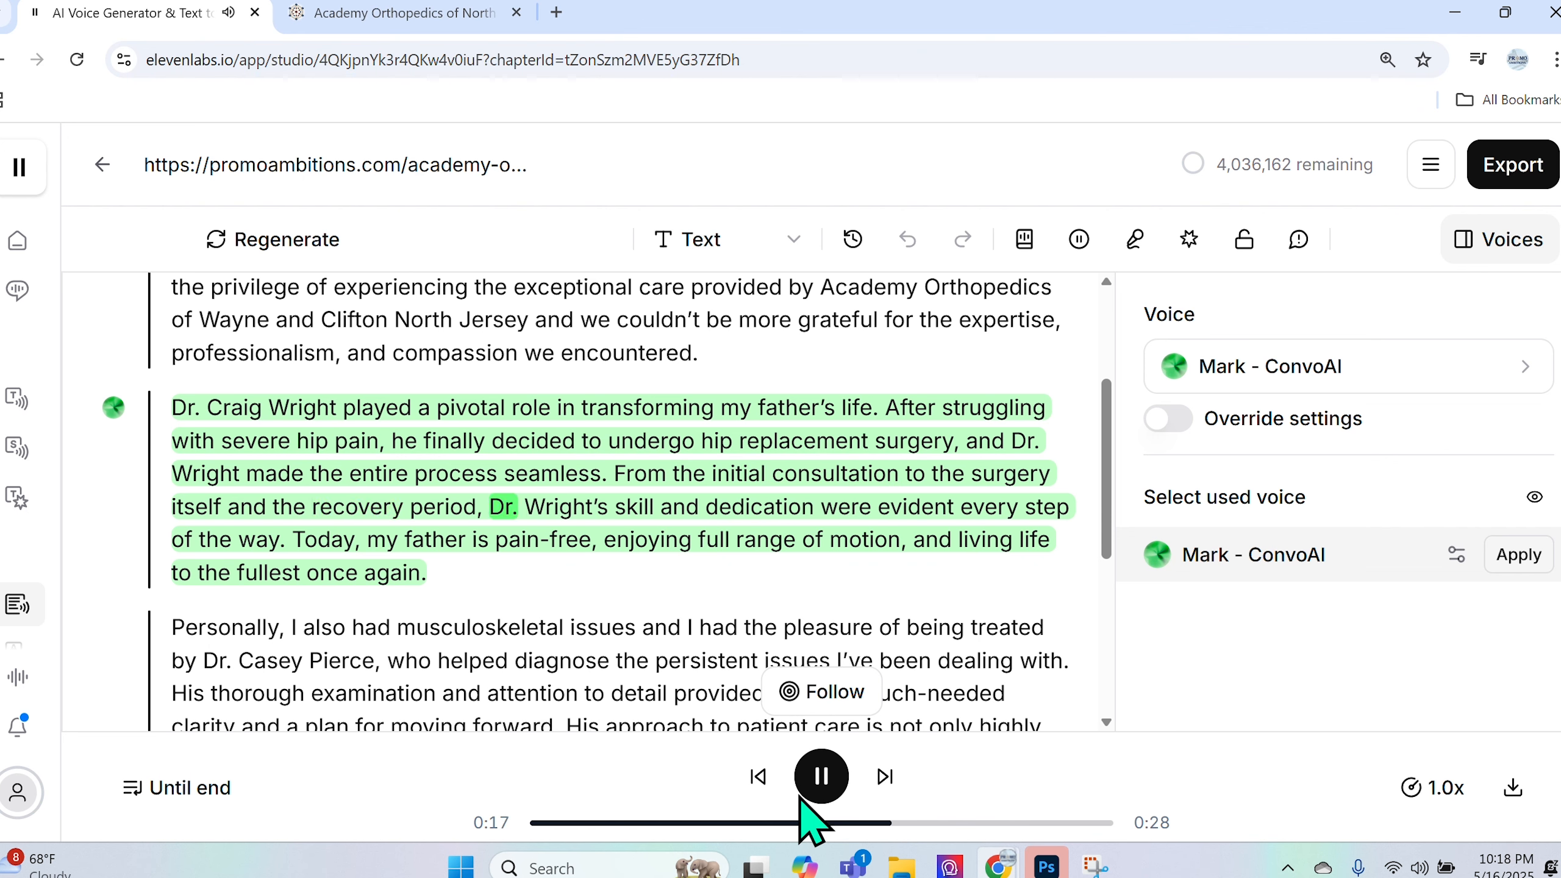
{"action": "left_click", "coordinate": [822, 775]}
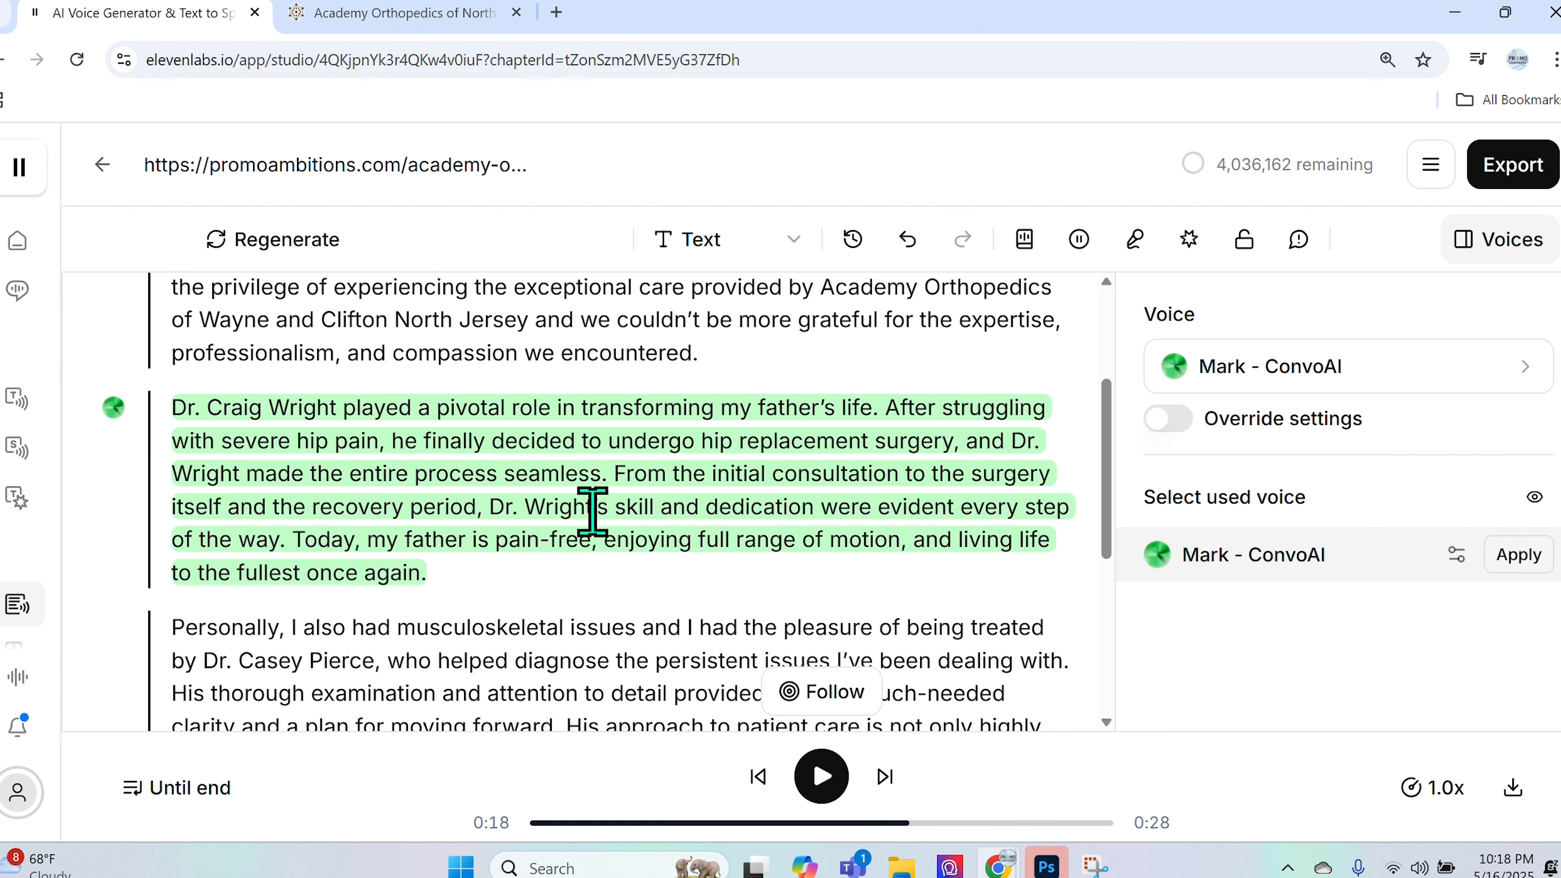
- Rewrite the doctor's name in the hip-replacement paragraph in capitals and regenerate its audio
{"action": "left_click", "coordinate": [517, 508]}
{"action": "left_click_drag", "start_coordinate": [494, 509], "coordinate": [609, 508]}
{"action": "mouse_move", "coordinate": [2, 515]}
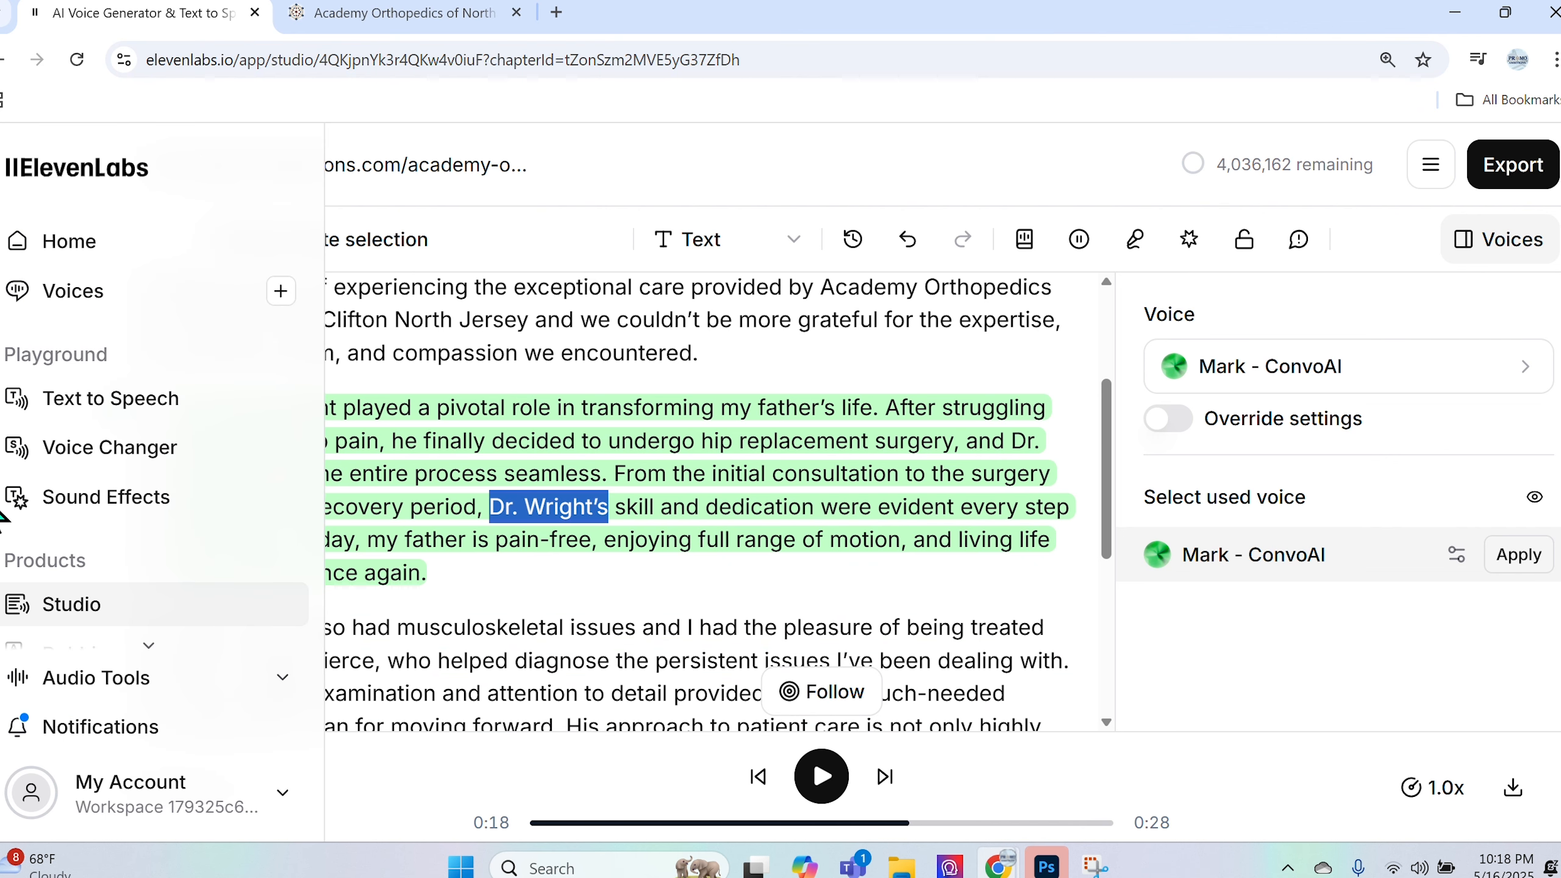
{"action": "type", "text": "DR"}
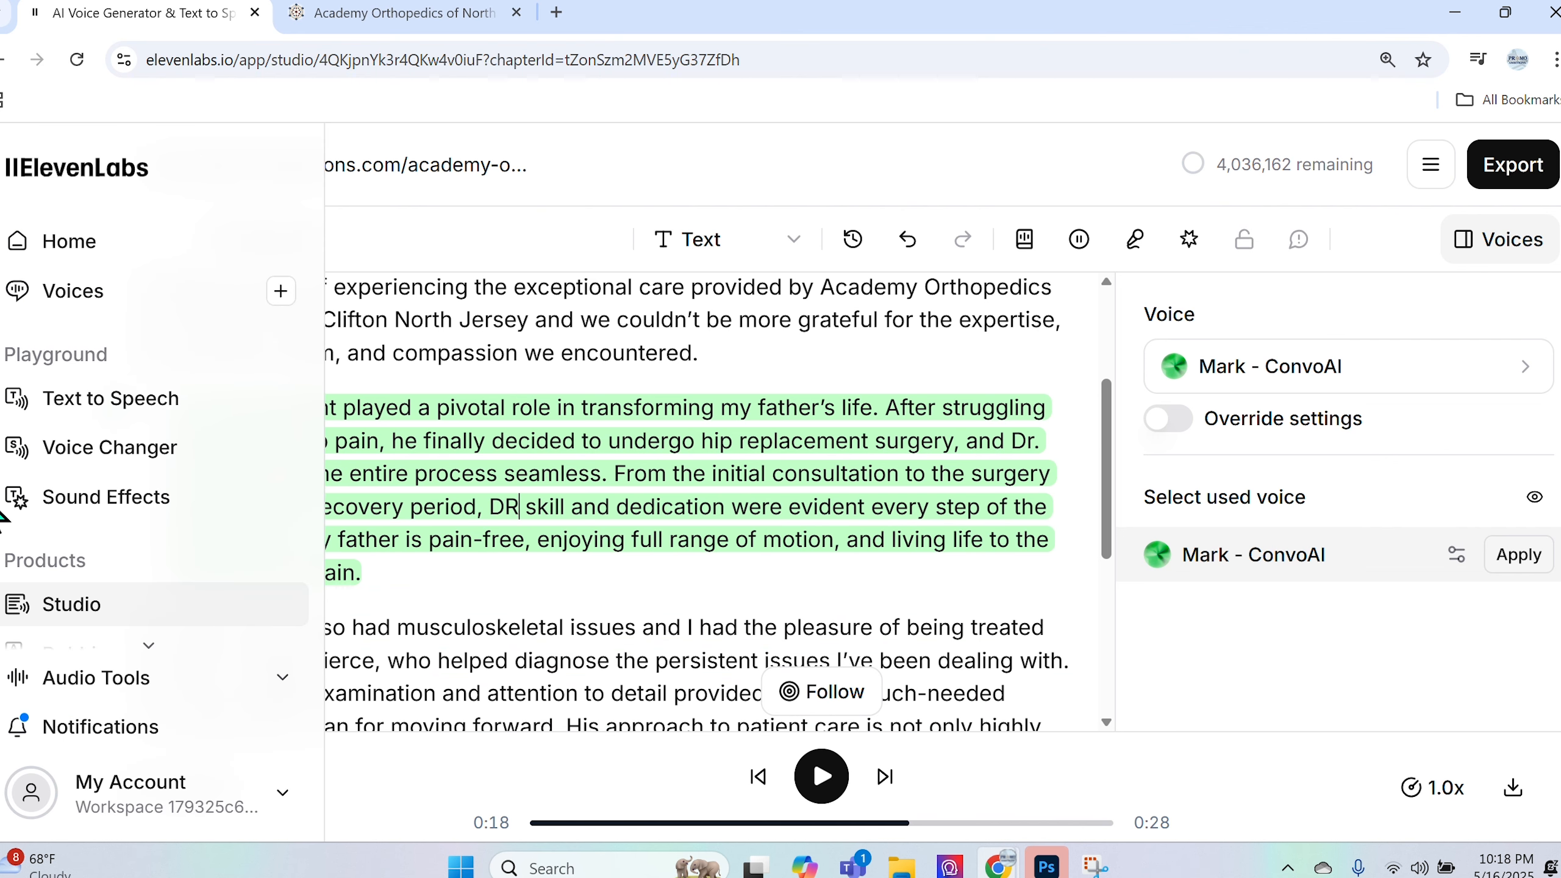
{"action": "type", "text": ". WRIGHT"}
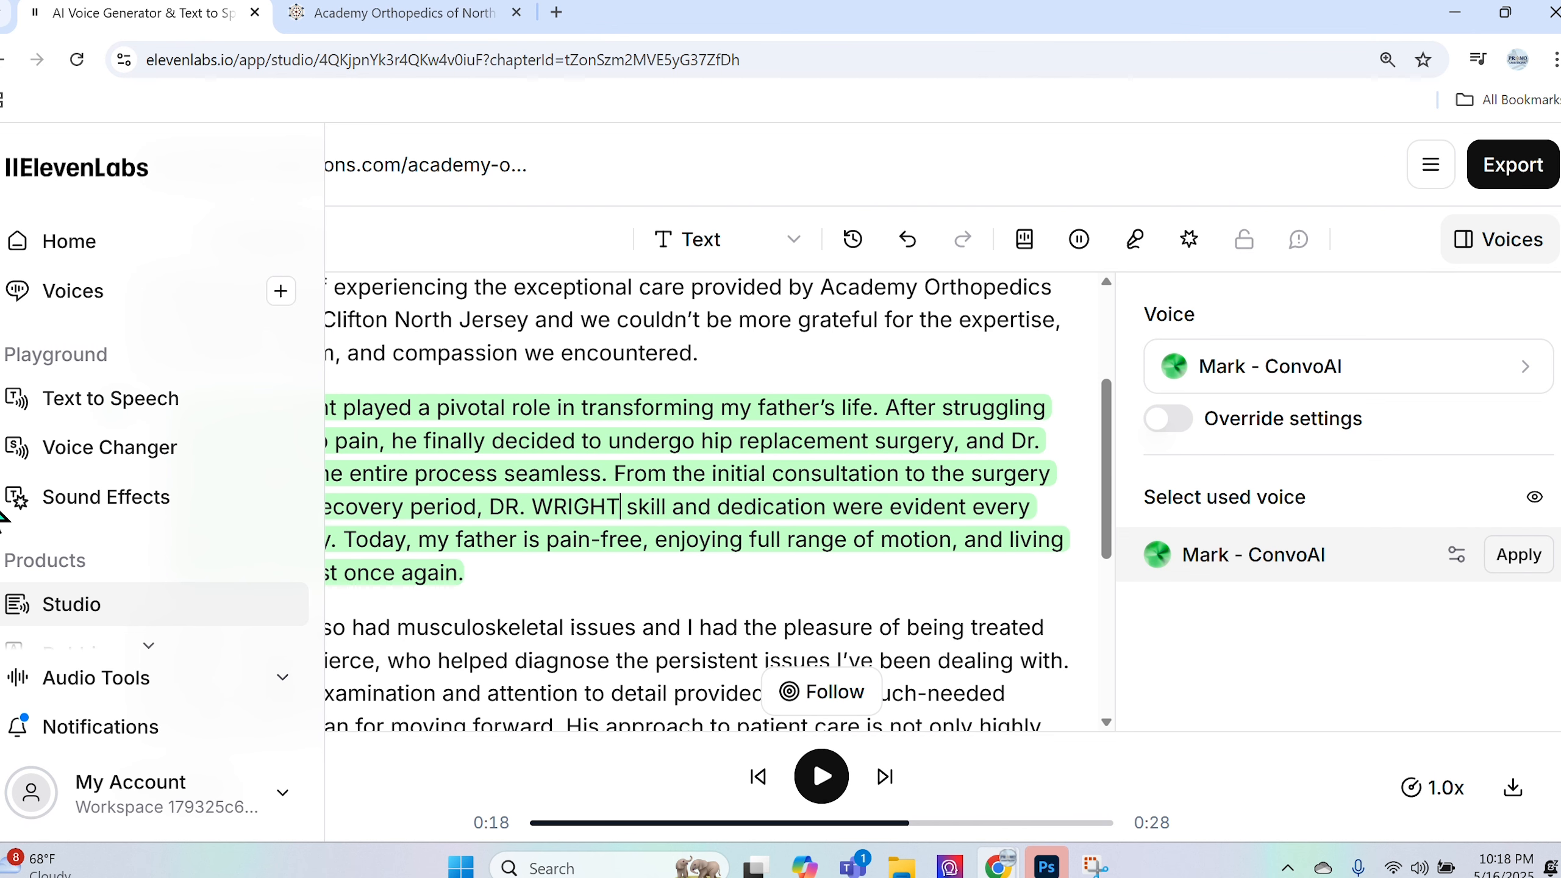
{"action": "type", "text": "'S"}
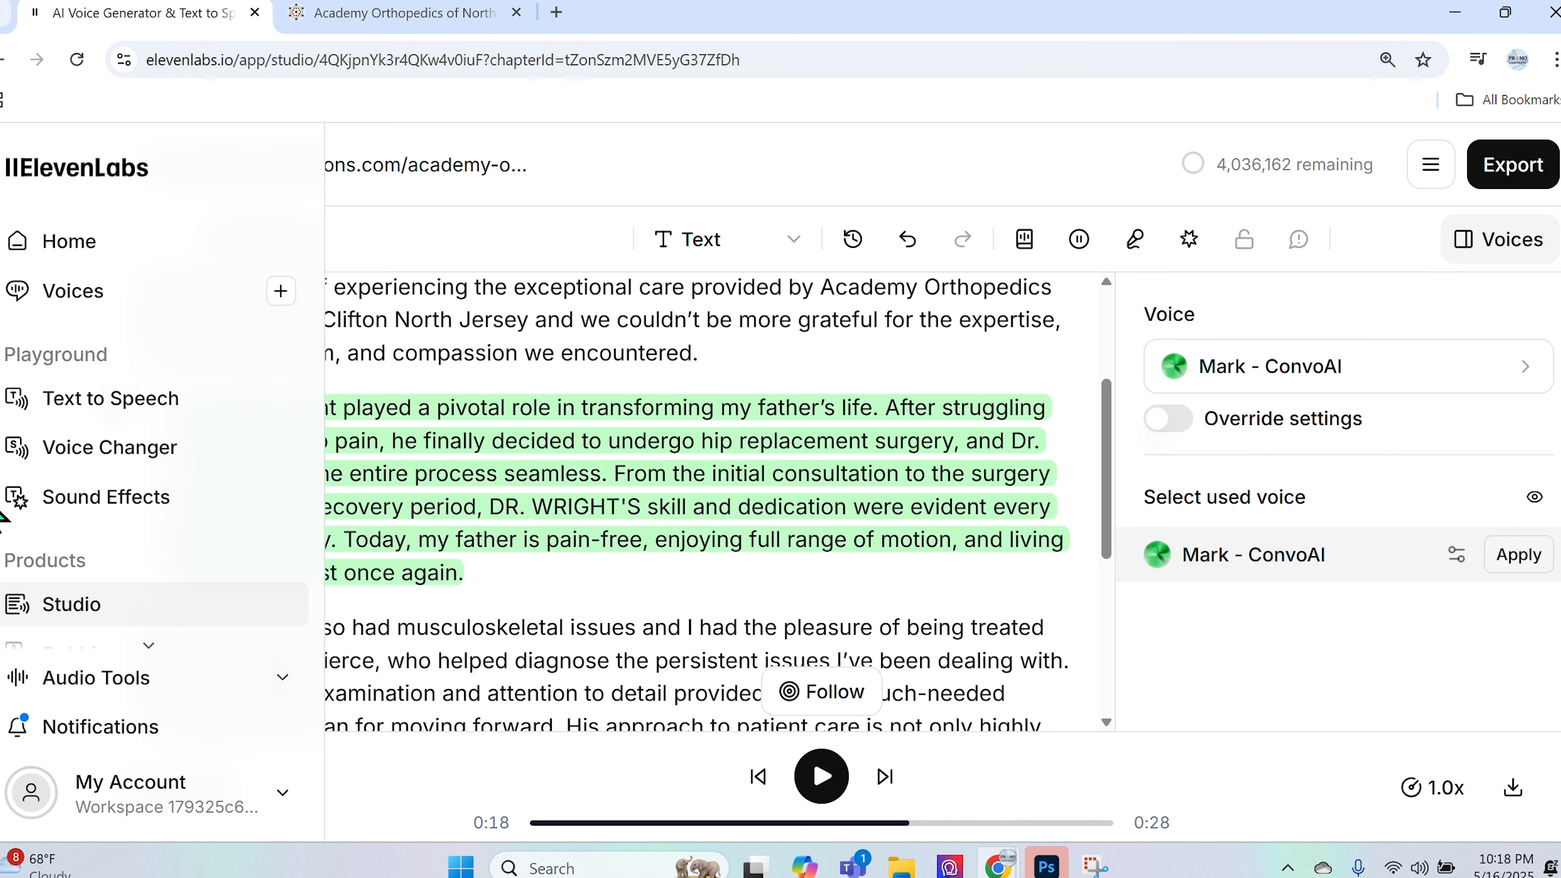
{"action": "left_click", "coordinate": [485, 508]}
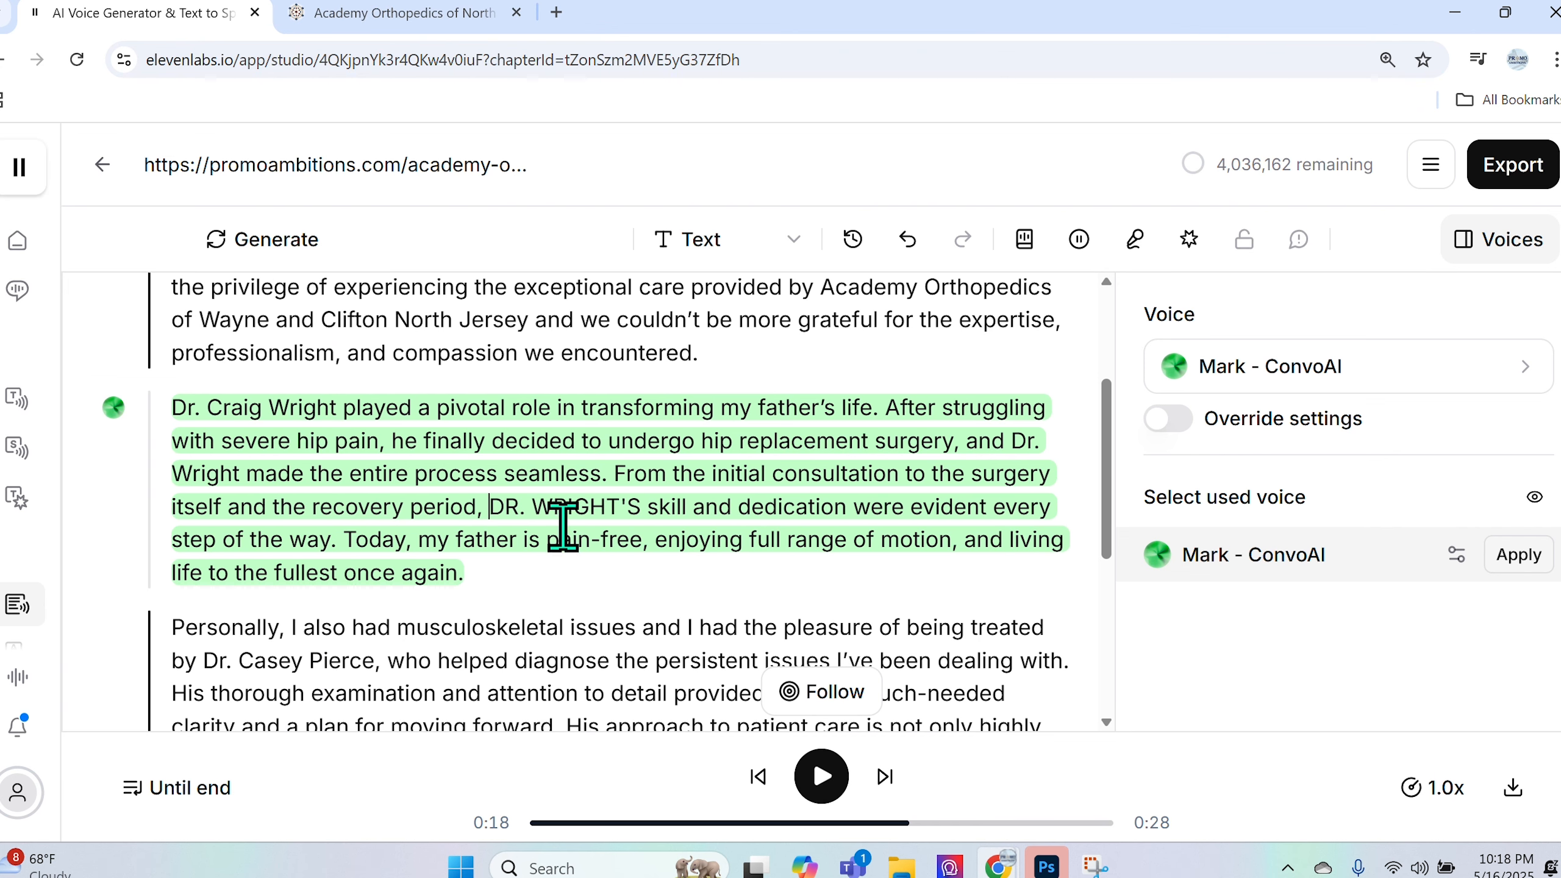
{"action": "left_click_drag", "start_coordinate": [171, 407], "coordinate": [505, 589]}
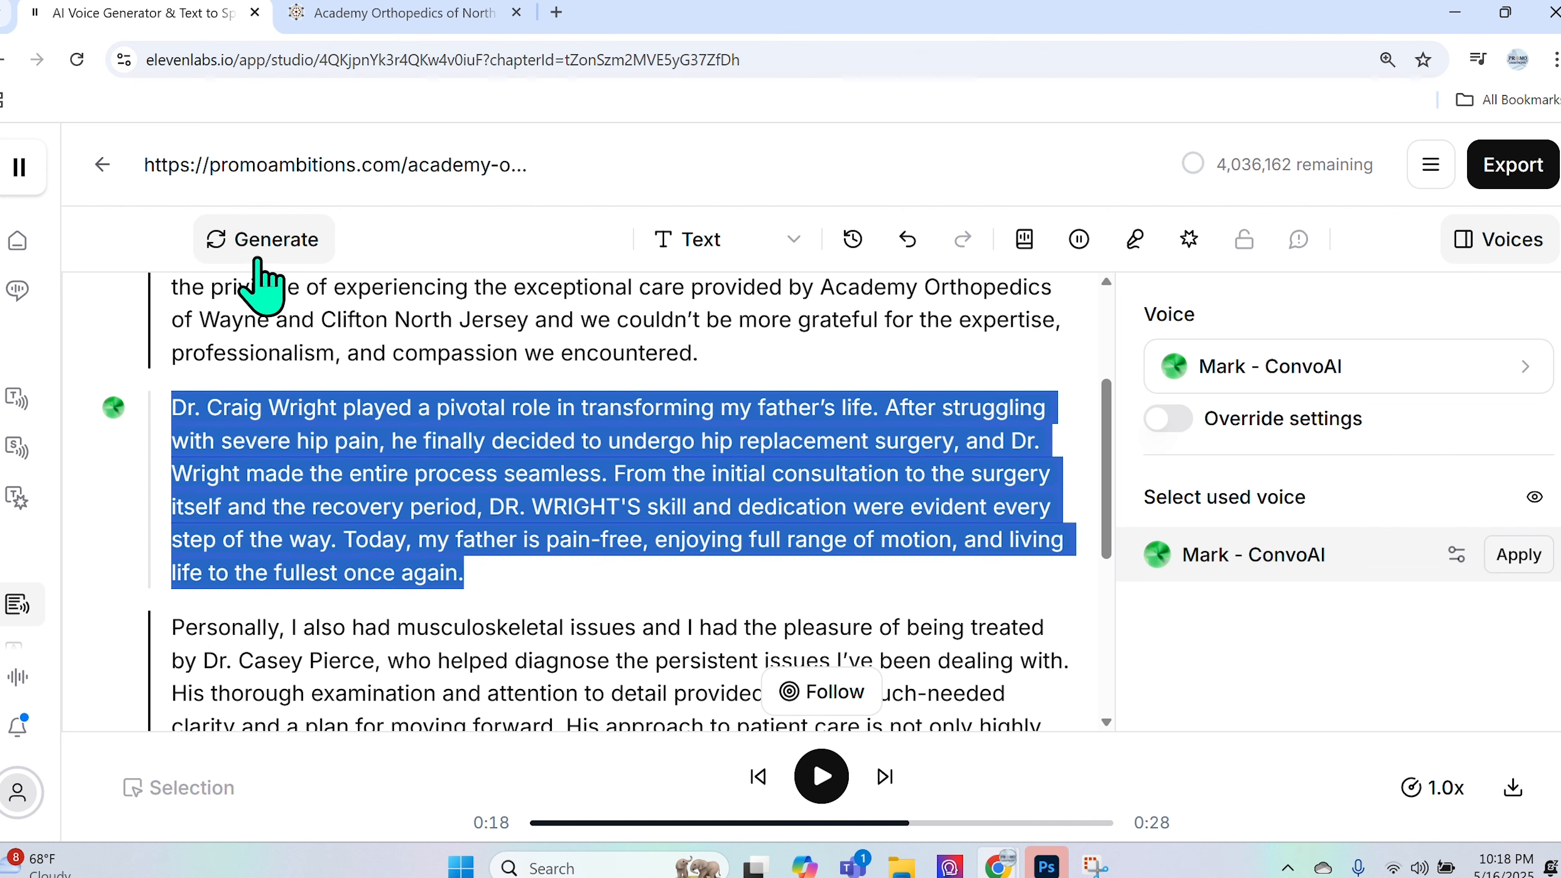
{"action": "left_click", "coordinate": [263, 275]}
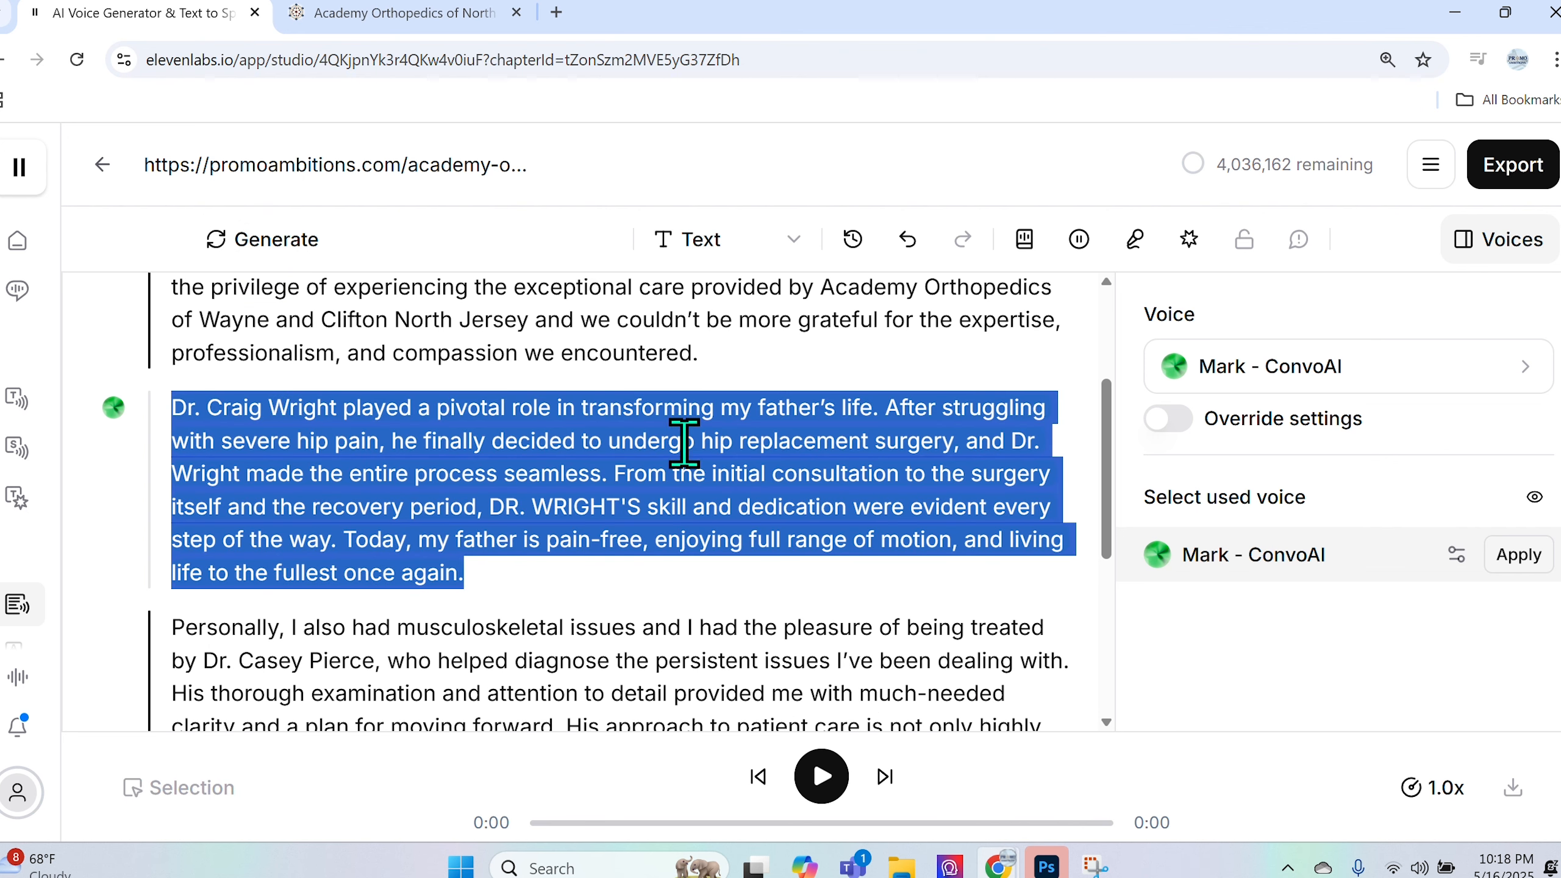
- Review the regenerated narration, replaying from the capitalised name through to 'once again.'
{"action": "left_click", "coordinate": [821, 775]}
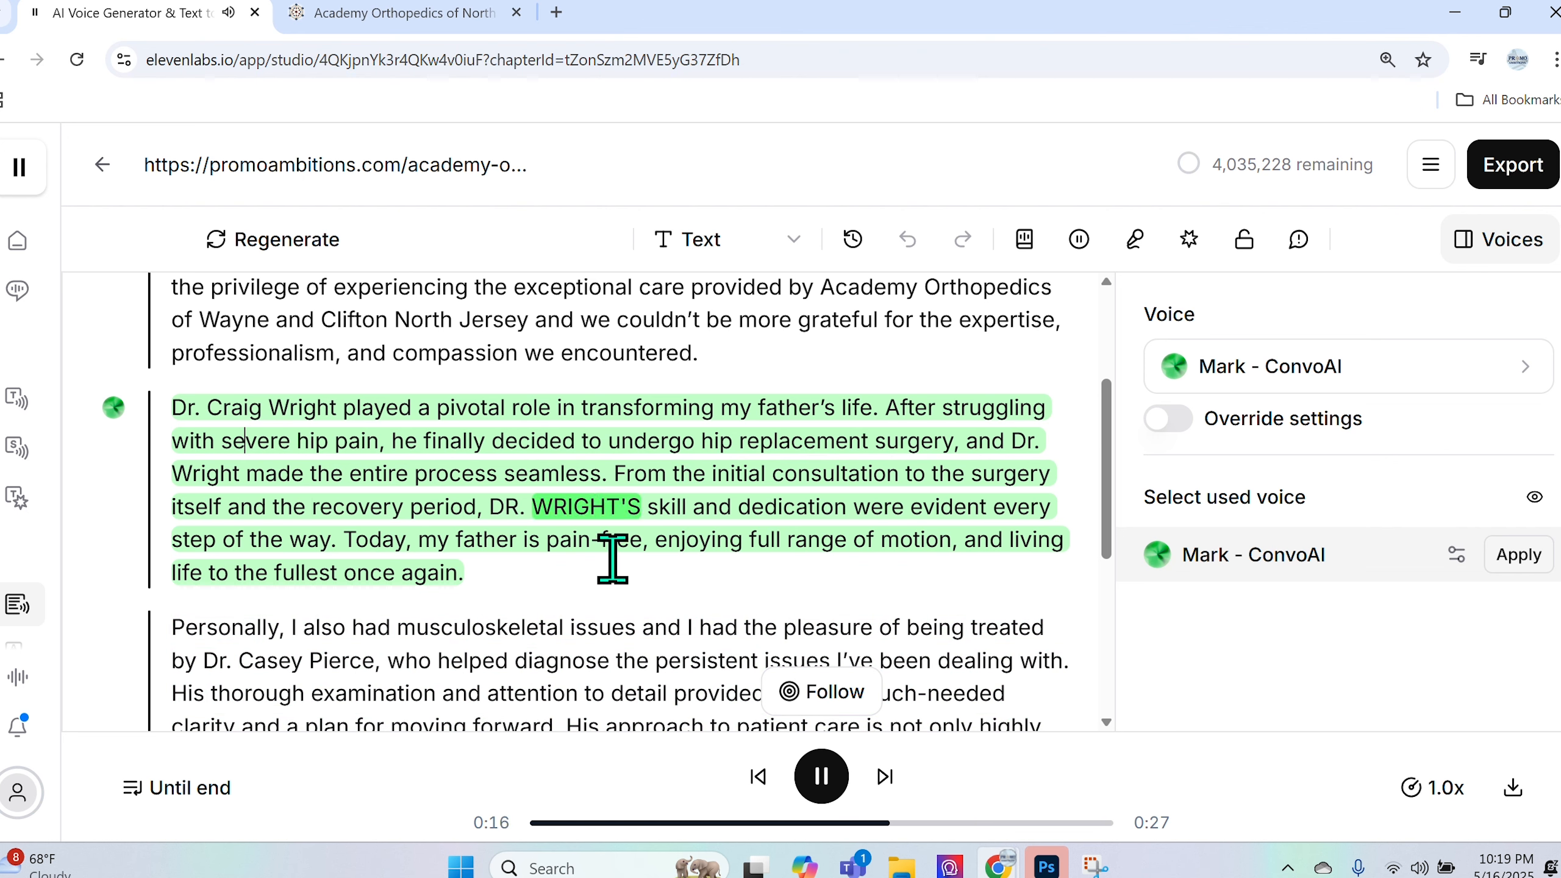
{"action": "left_click", "coordinate": [800, 775]}
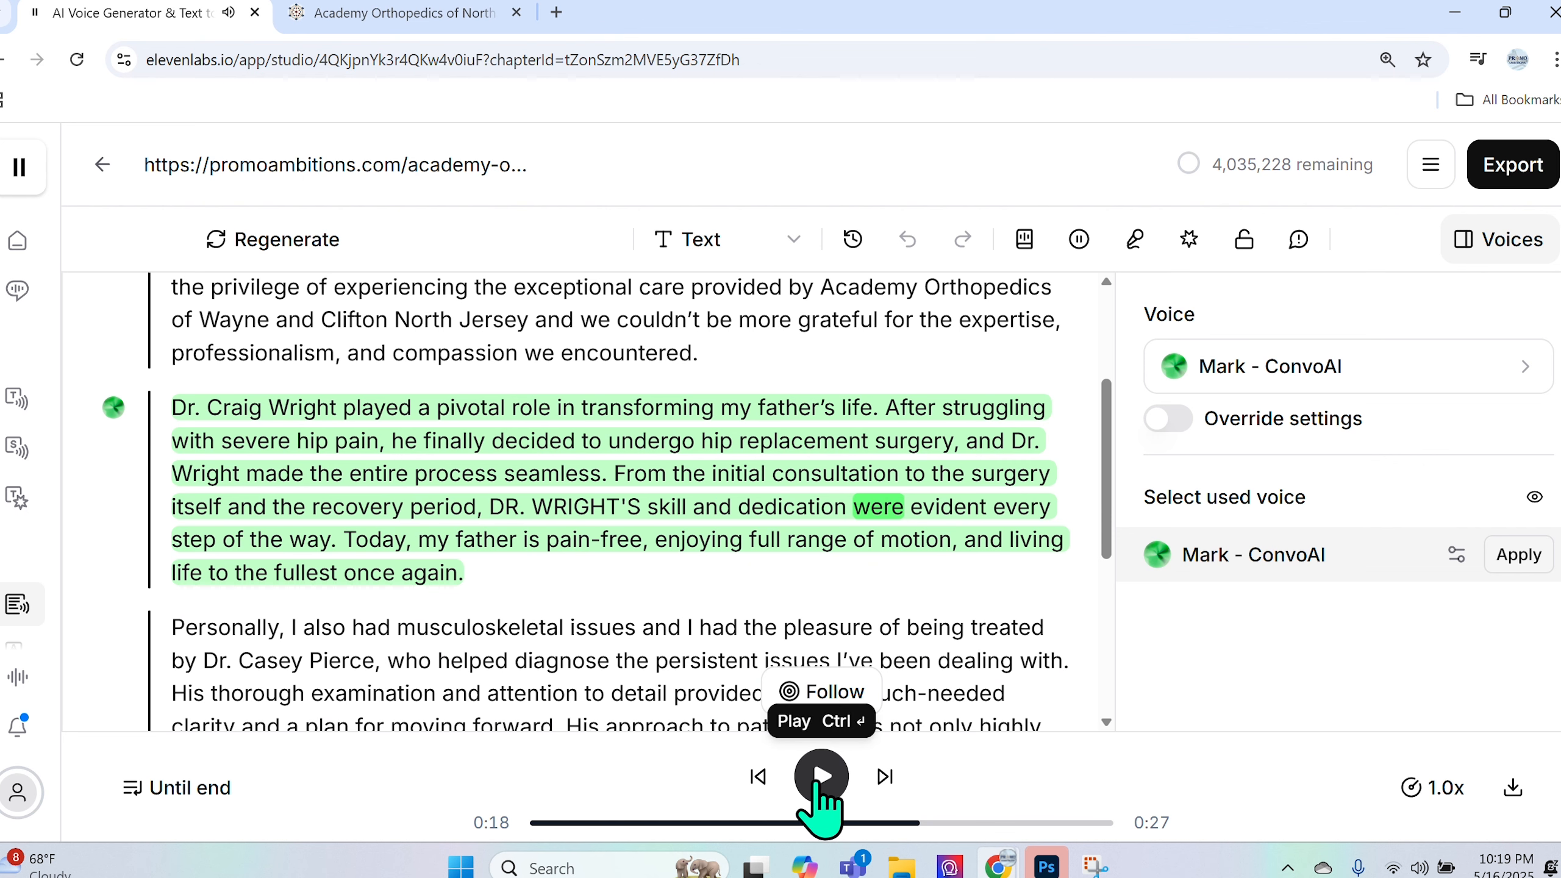
{"action": "left_click", "coordinate": [654, 516]}
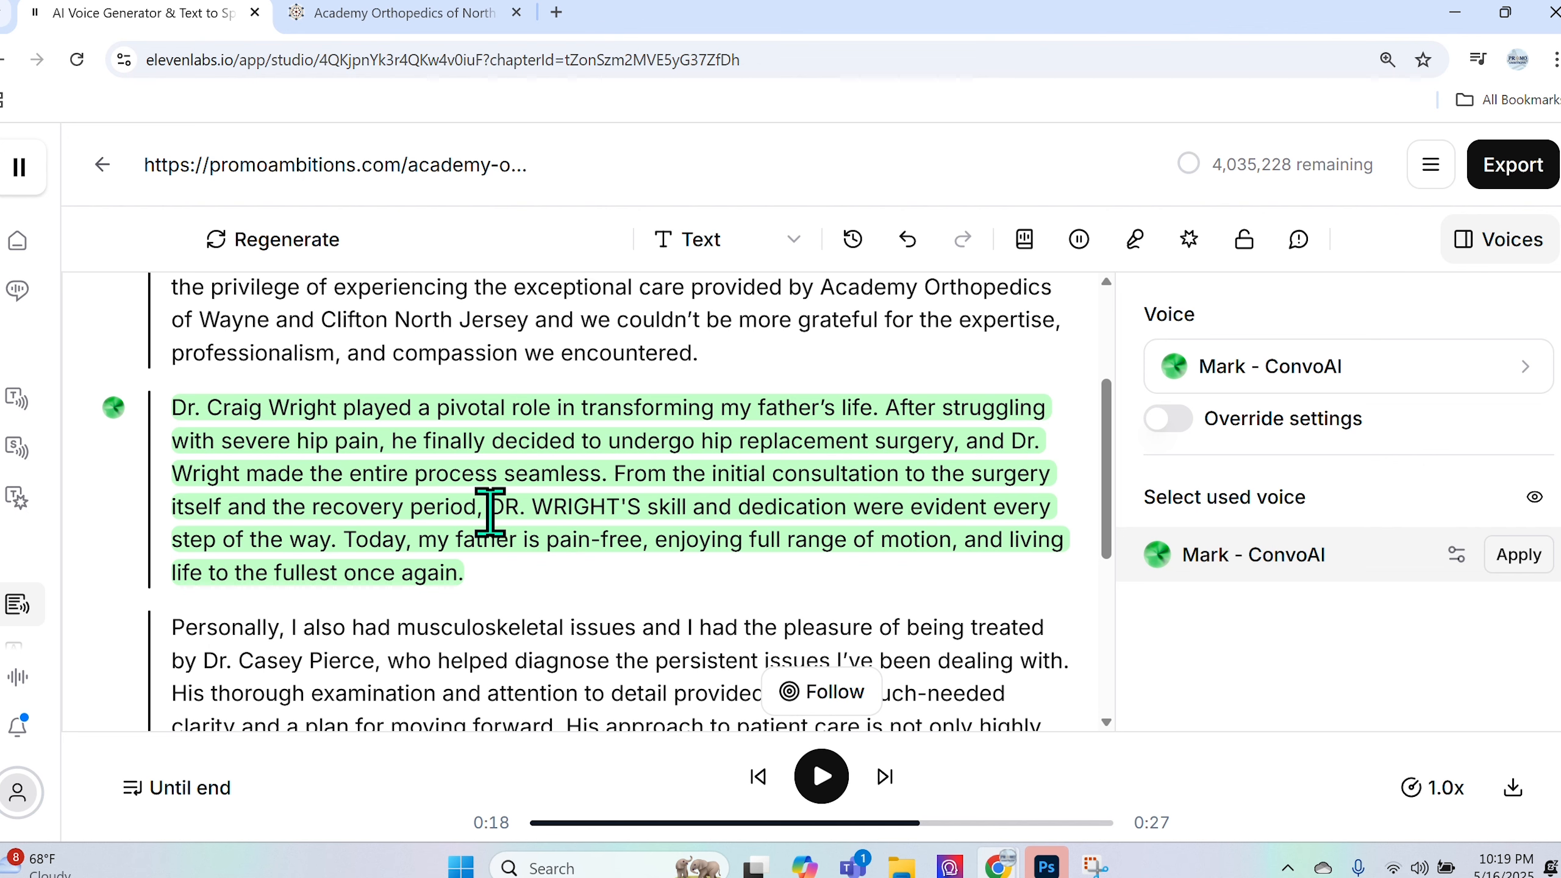
{"action": "left_click_drag", "start_coordinate": [491, 508], "coordinate": [628, 507]}
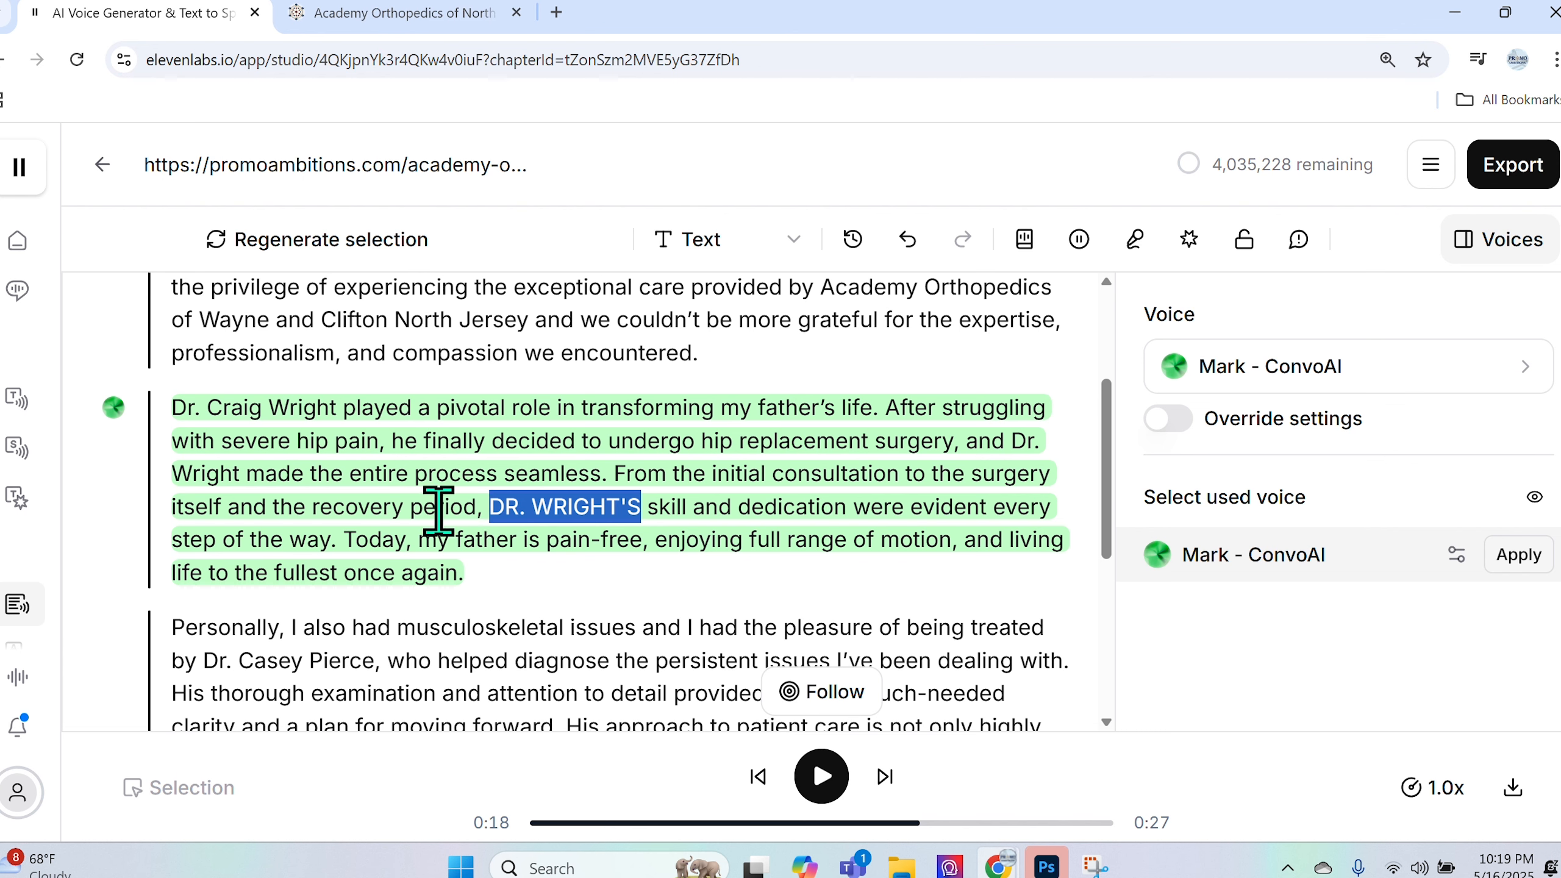
{"action": "left_click", "coordinate": [805, 791]}
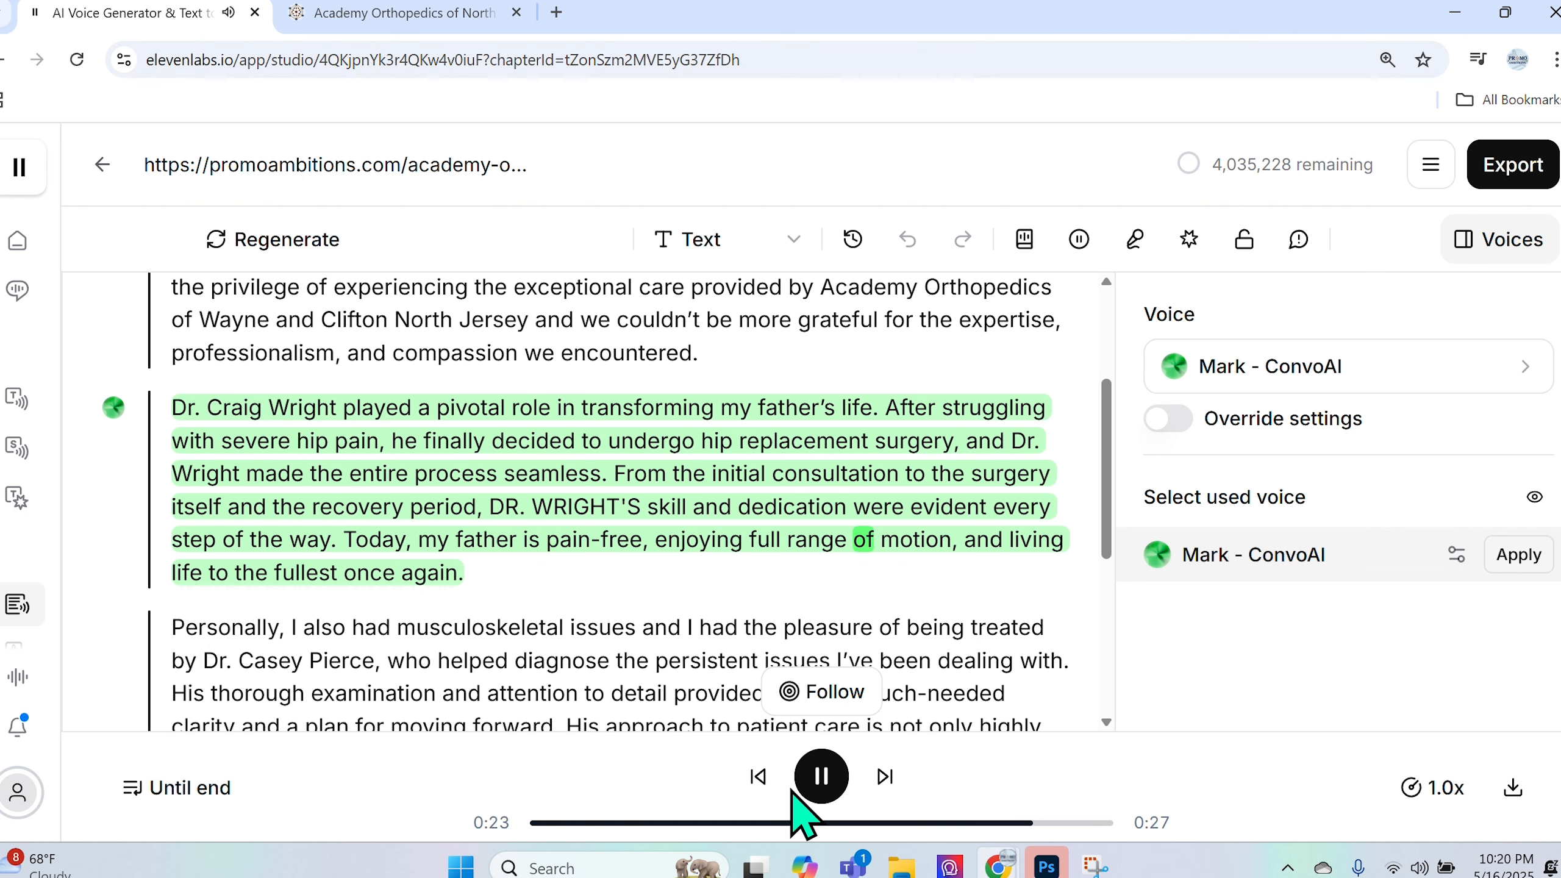
{"action": "left_click", "coordinate": [820, 775]}
{"action": "left_click_drag", "start_coordinate": [465, 578], "coordinate": [186, 400]}
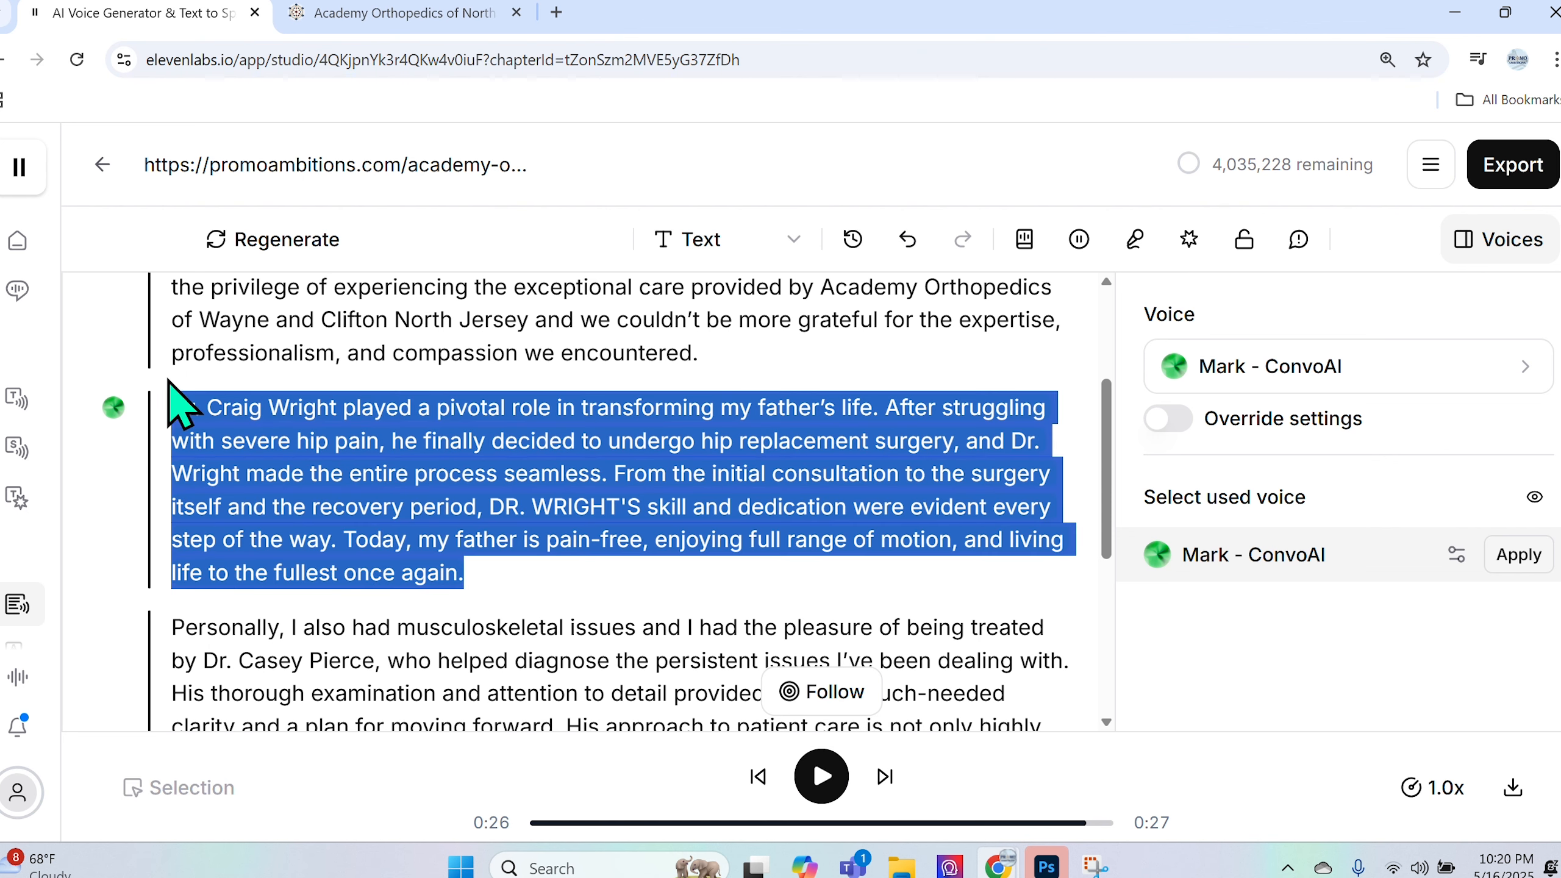
{"action": "left_click", "coordinate": [1242, 240]}
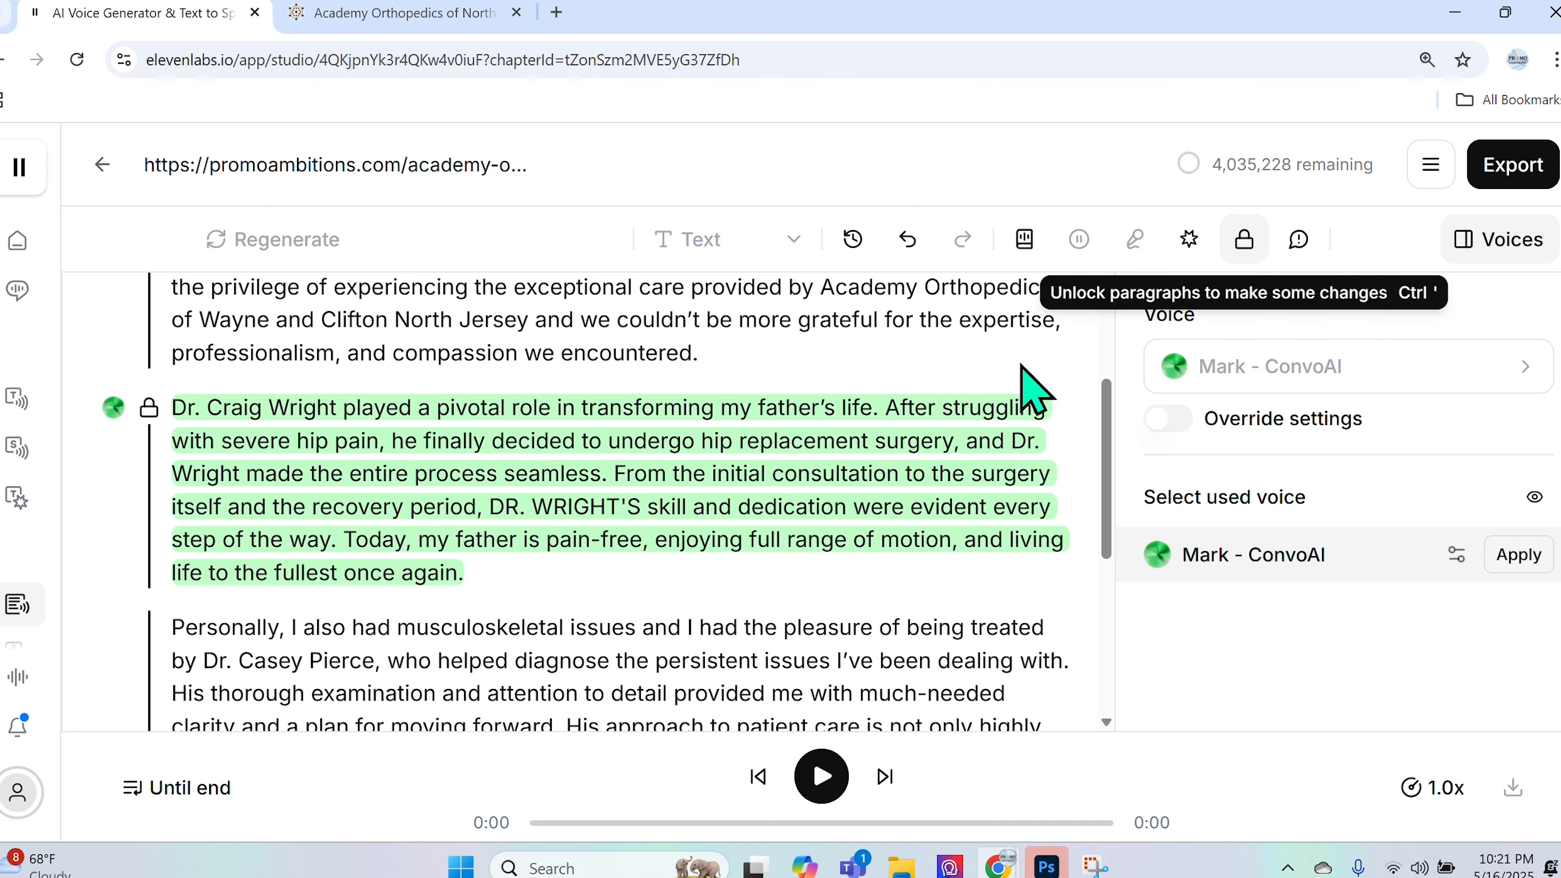
{"action": "left_click_drag", "start_coordinate": [174, 410], "coordinate": [516, 582]}
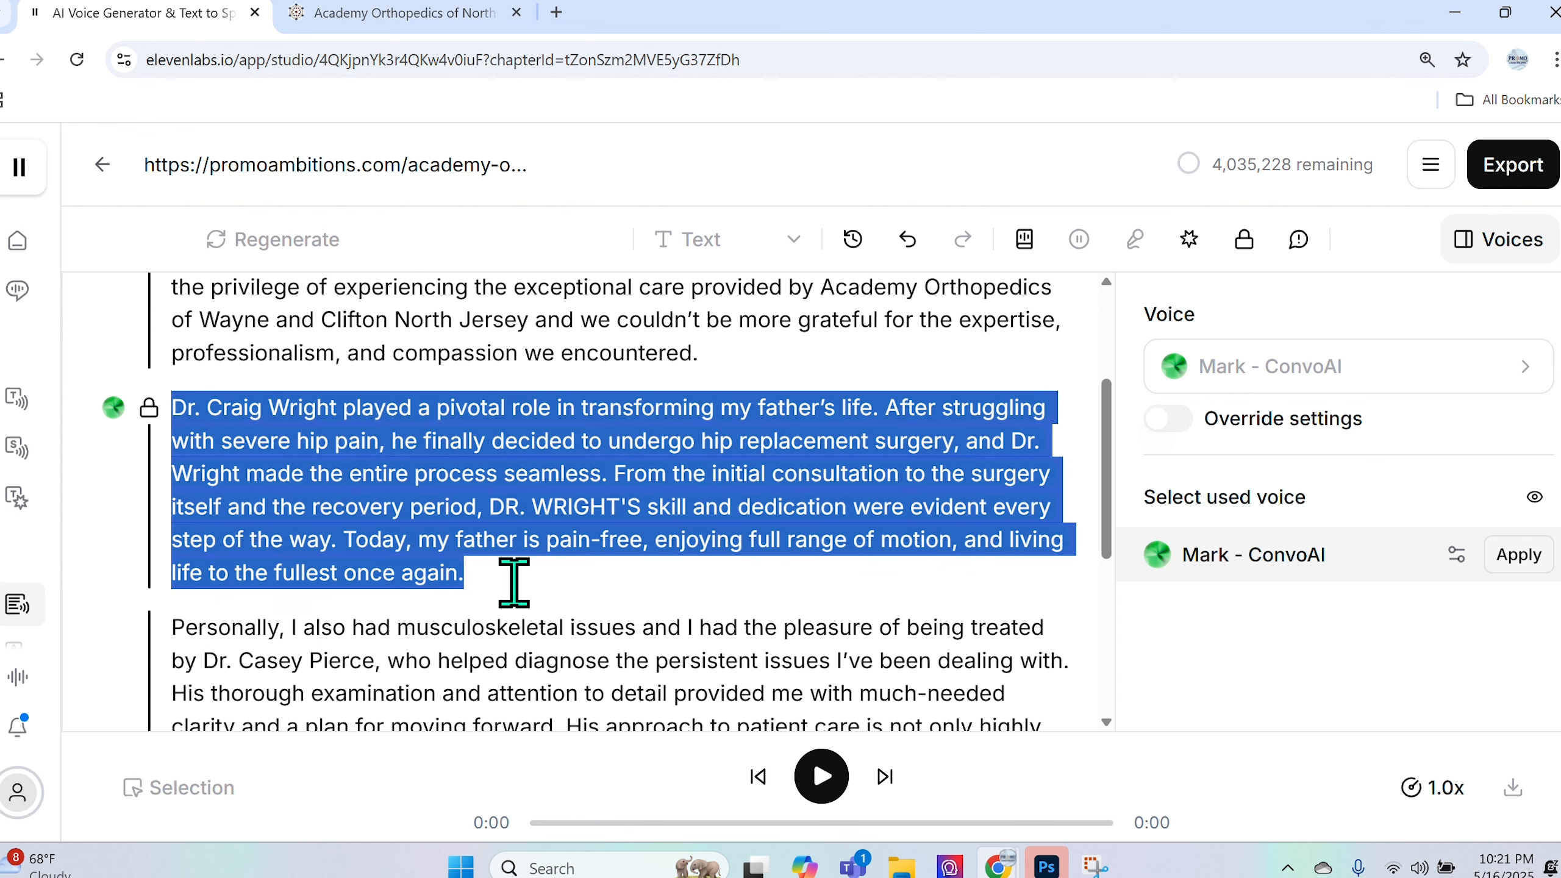
{"action": "left_click", "coordinate": [1242, 242]}
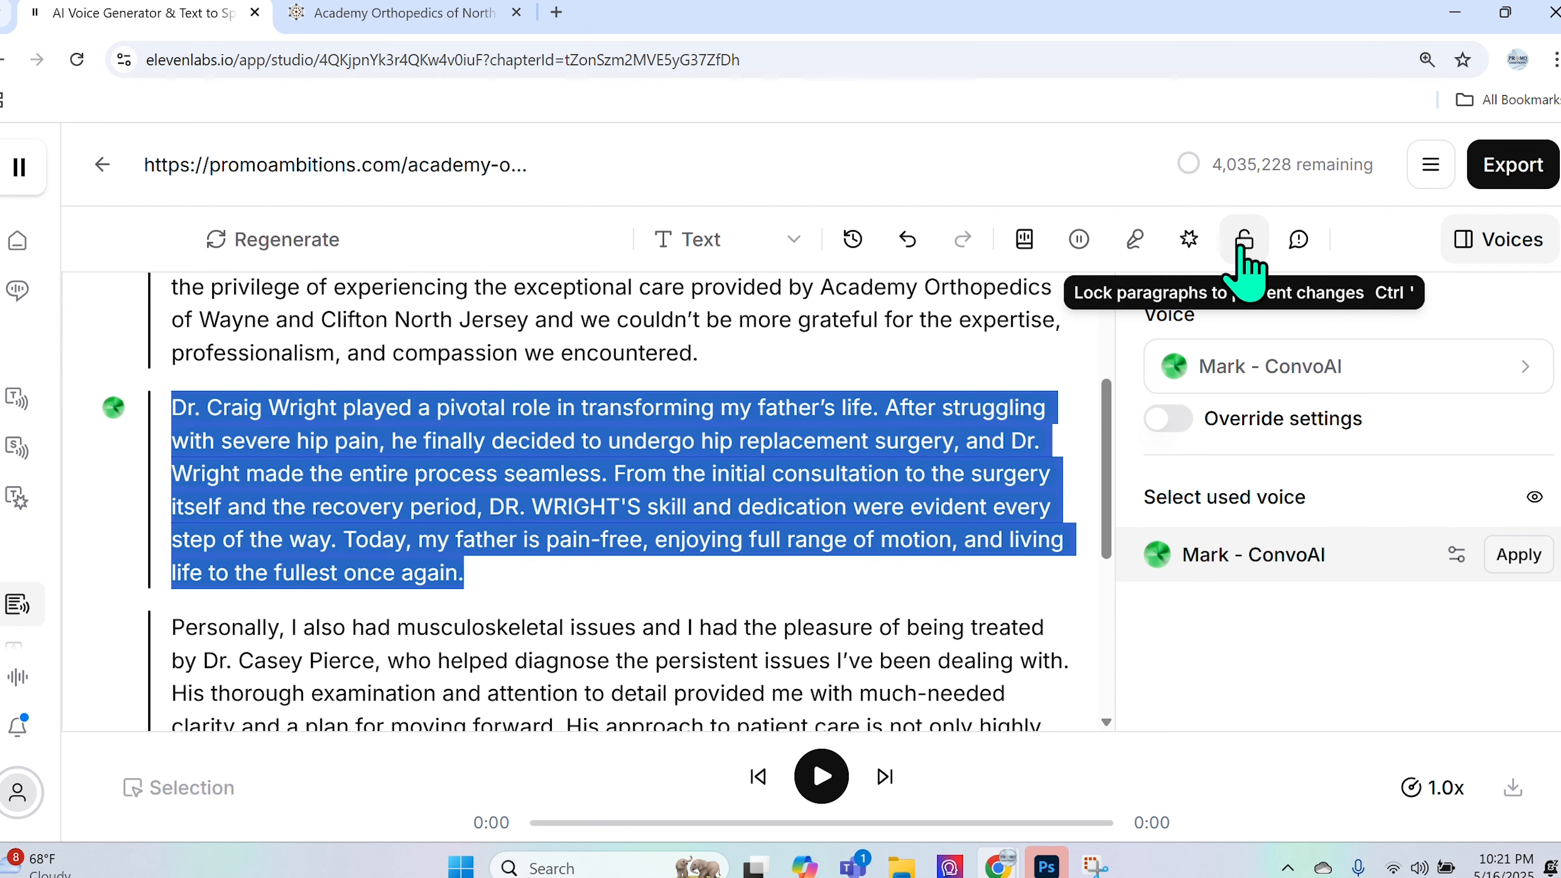
{"action": "left_click", "coordinate": [613, 620]}
{"action": "left_click", "coordinate": [175, 407]}
{"action": "left_click_drag", "start_coordinate": [212, 410], "coordinate": [455, 571]}
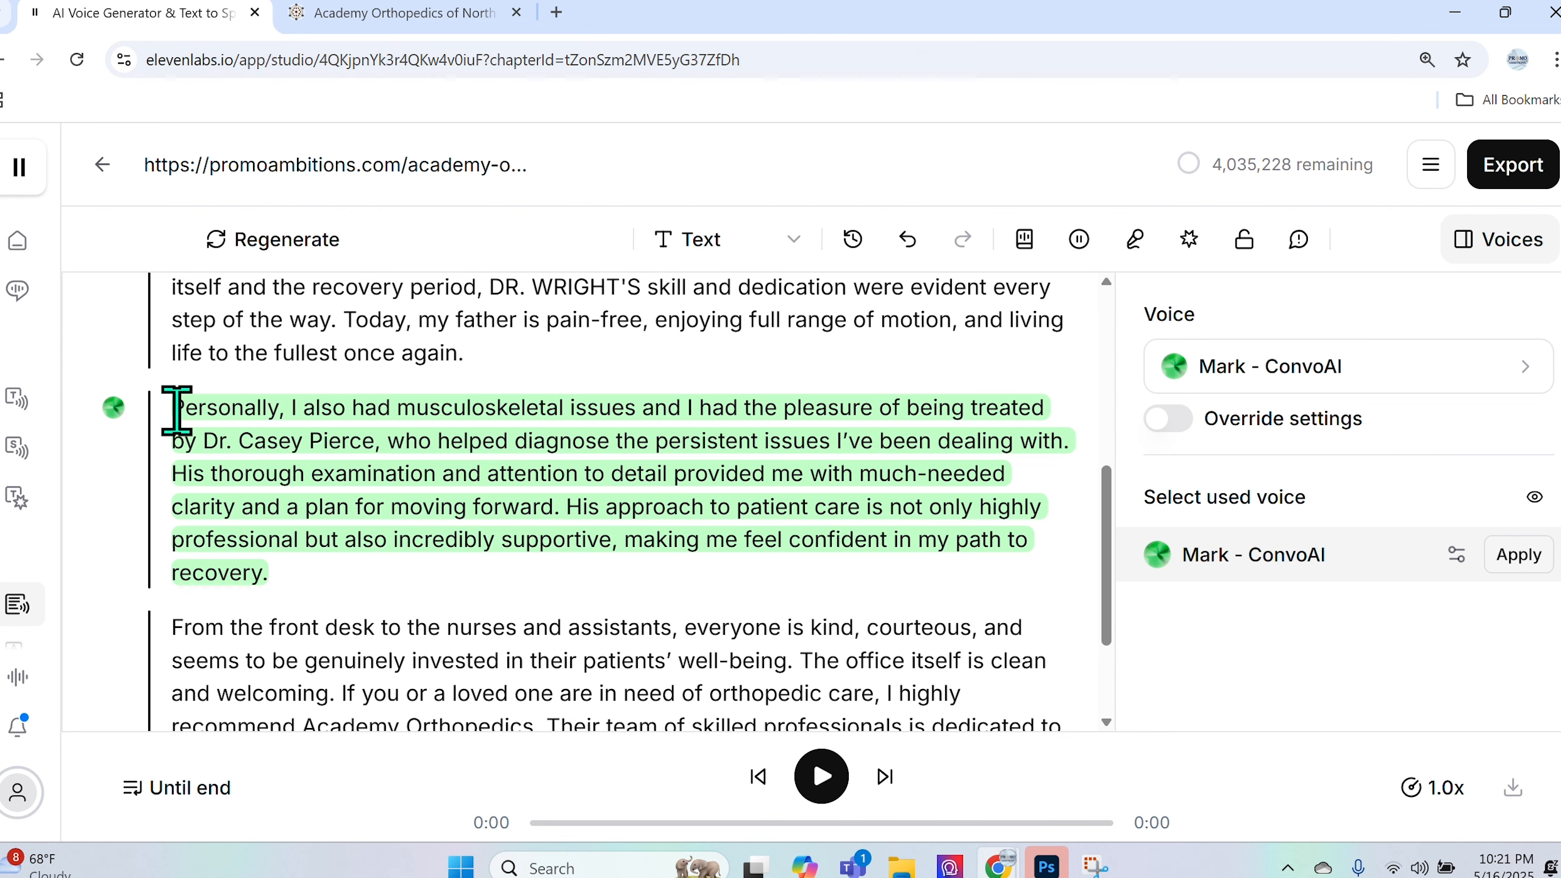
- Play the Personally paragraph's narration, pausing at 'issues'
{"action": "left_click_drag", "start_coordinate": [176, 409], "coordinate": [271, 575]}
{"action": "left_click", "coordinate": [822, 776]}
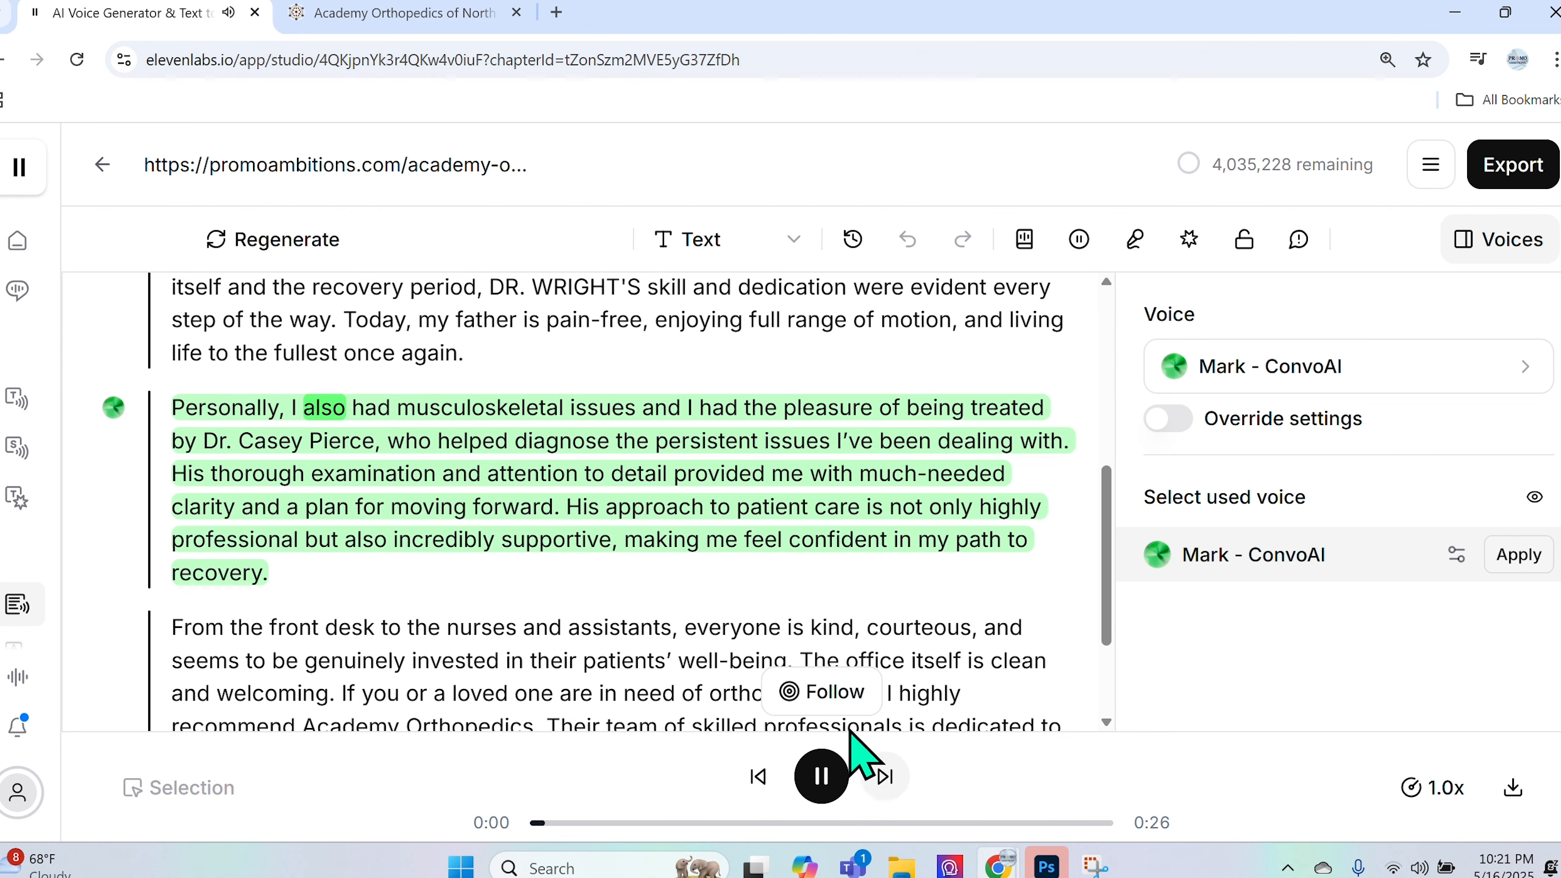
{"action": "left_click", "coordinate": [810, 776]}
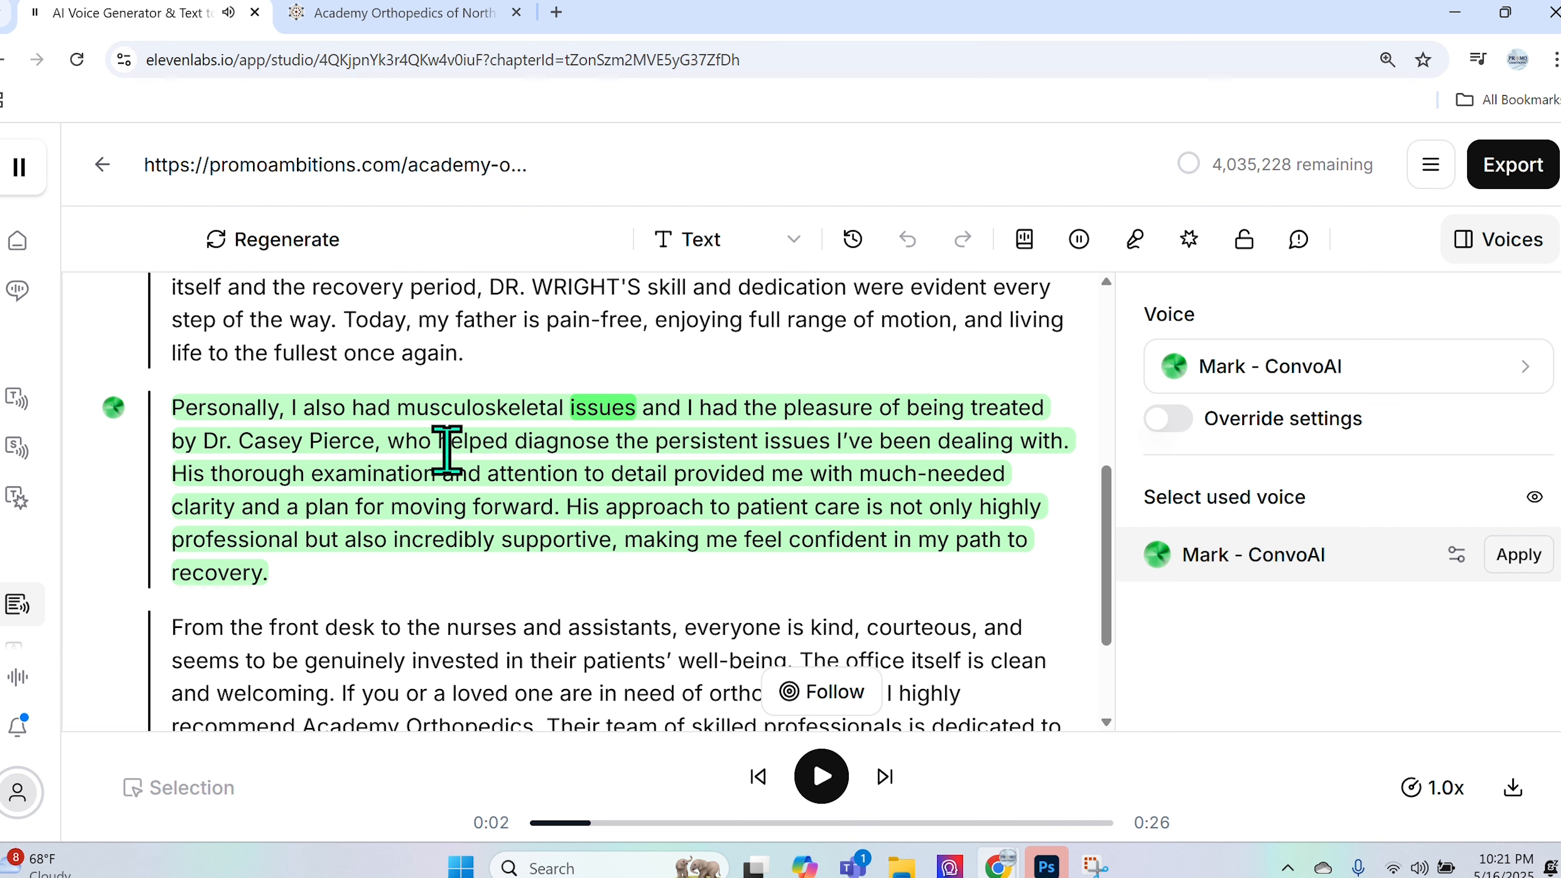
- Hyphenate 'musculoskeletal' as 'musculo-skeletal' in the Personally paragraph
{"action": "left_click", "coordinate": [394, 408]}
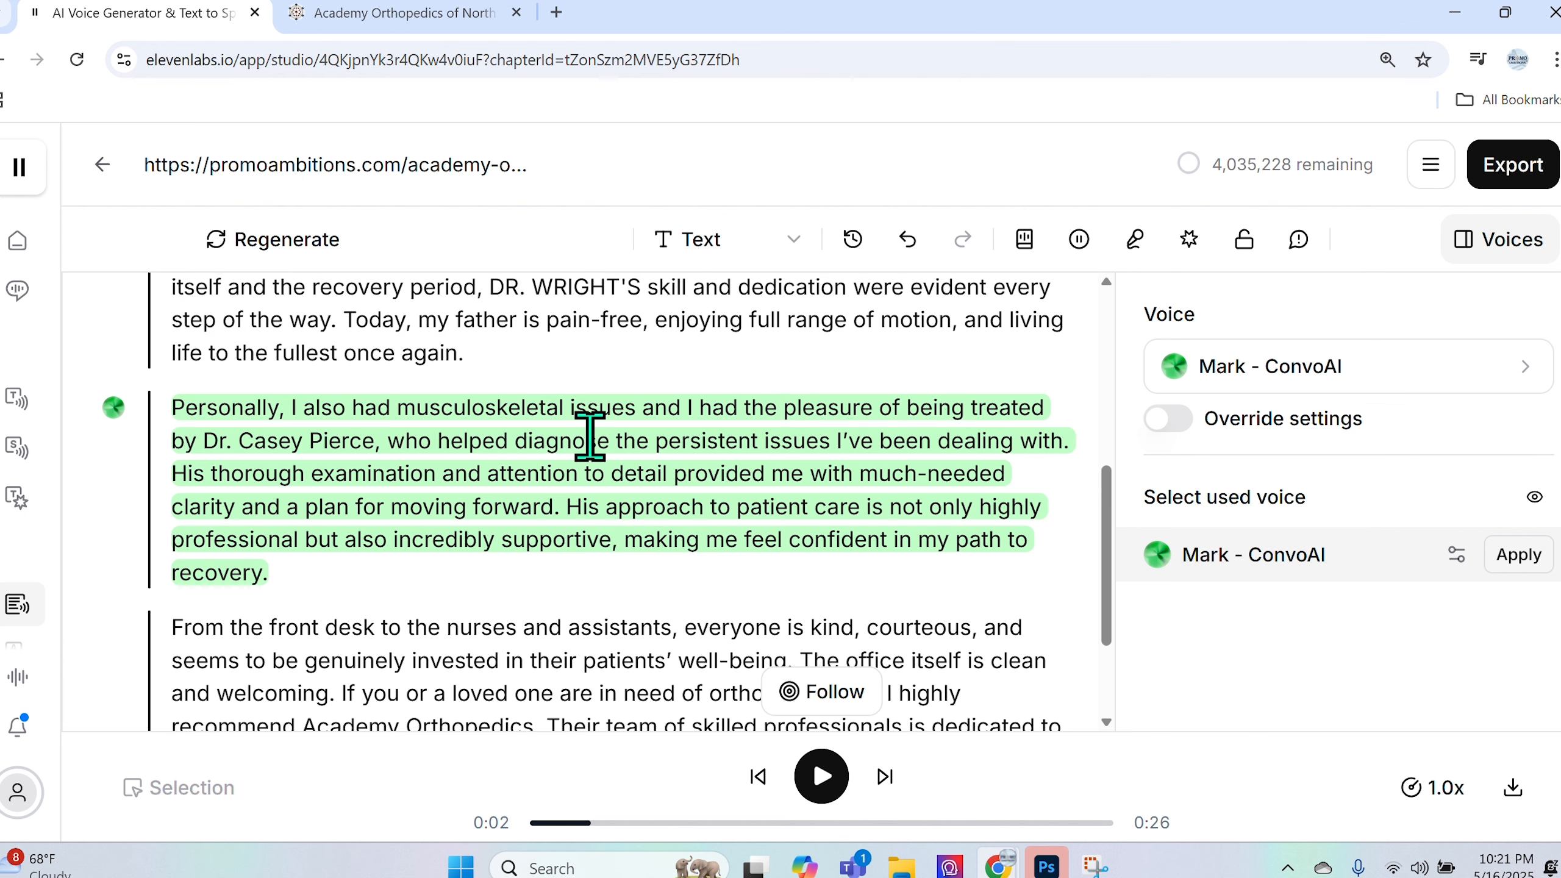
{"action": "left_click", "coordinate": [396, 408]}
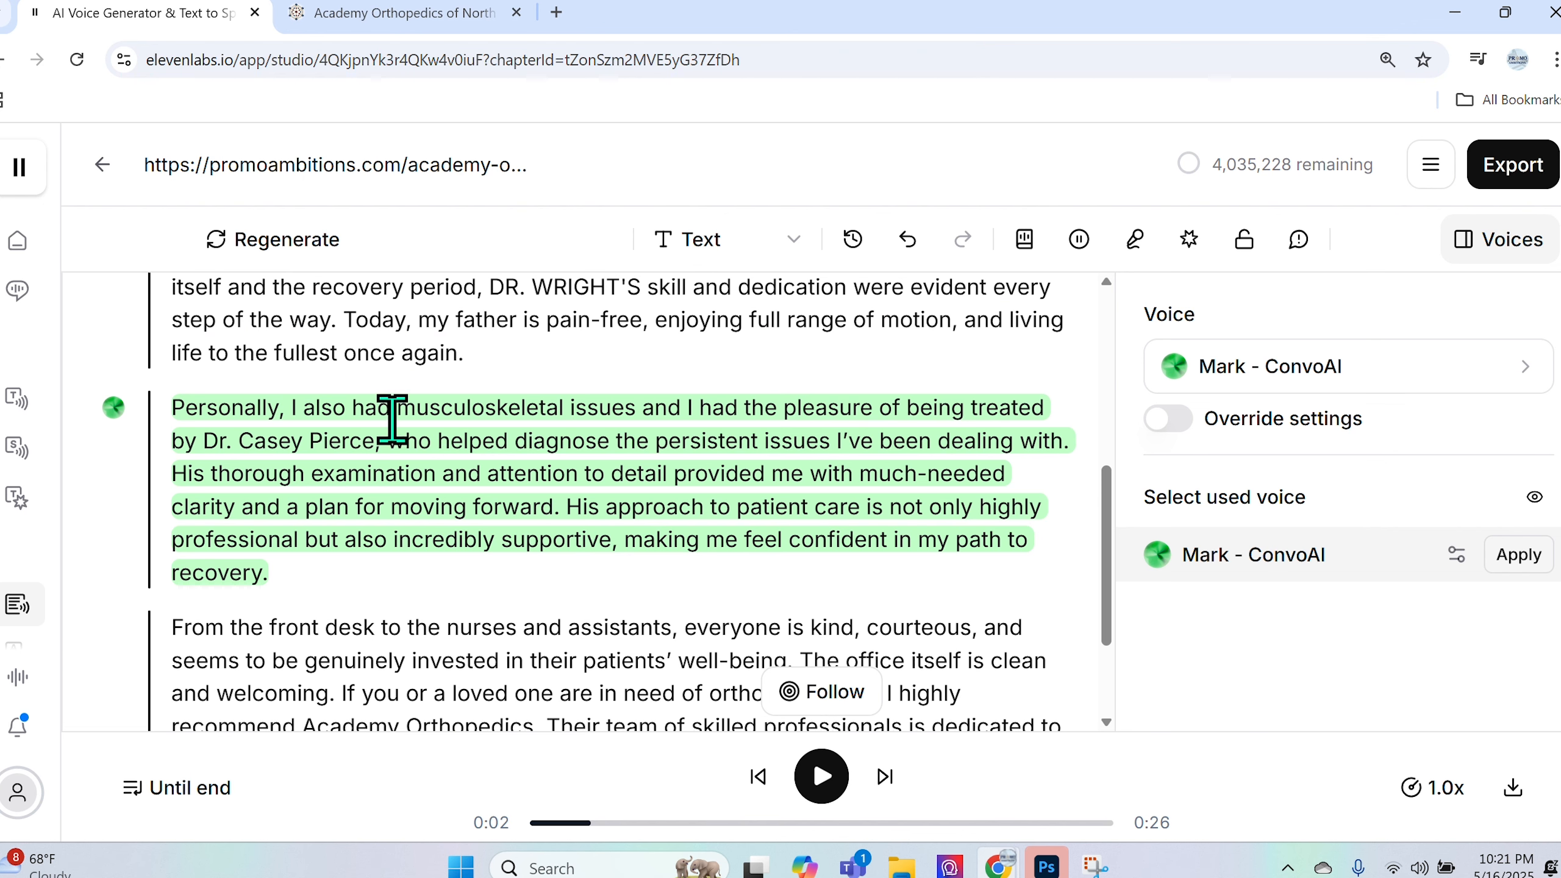
{"action": "left_click", "coordinate": [484, 407]}
{"action": "type", "text": "-"}
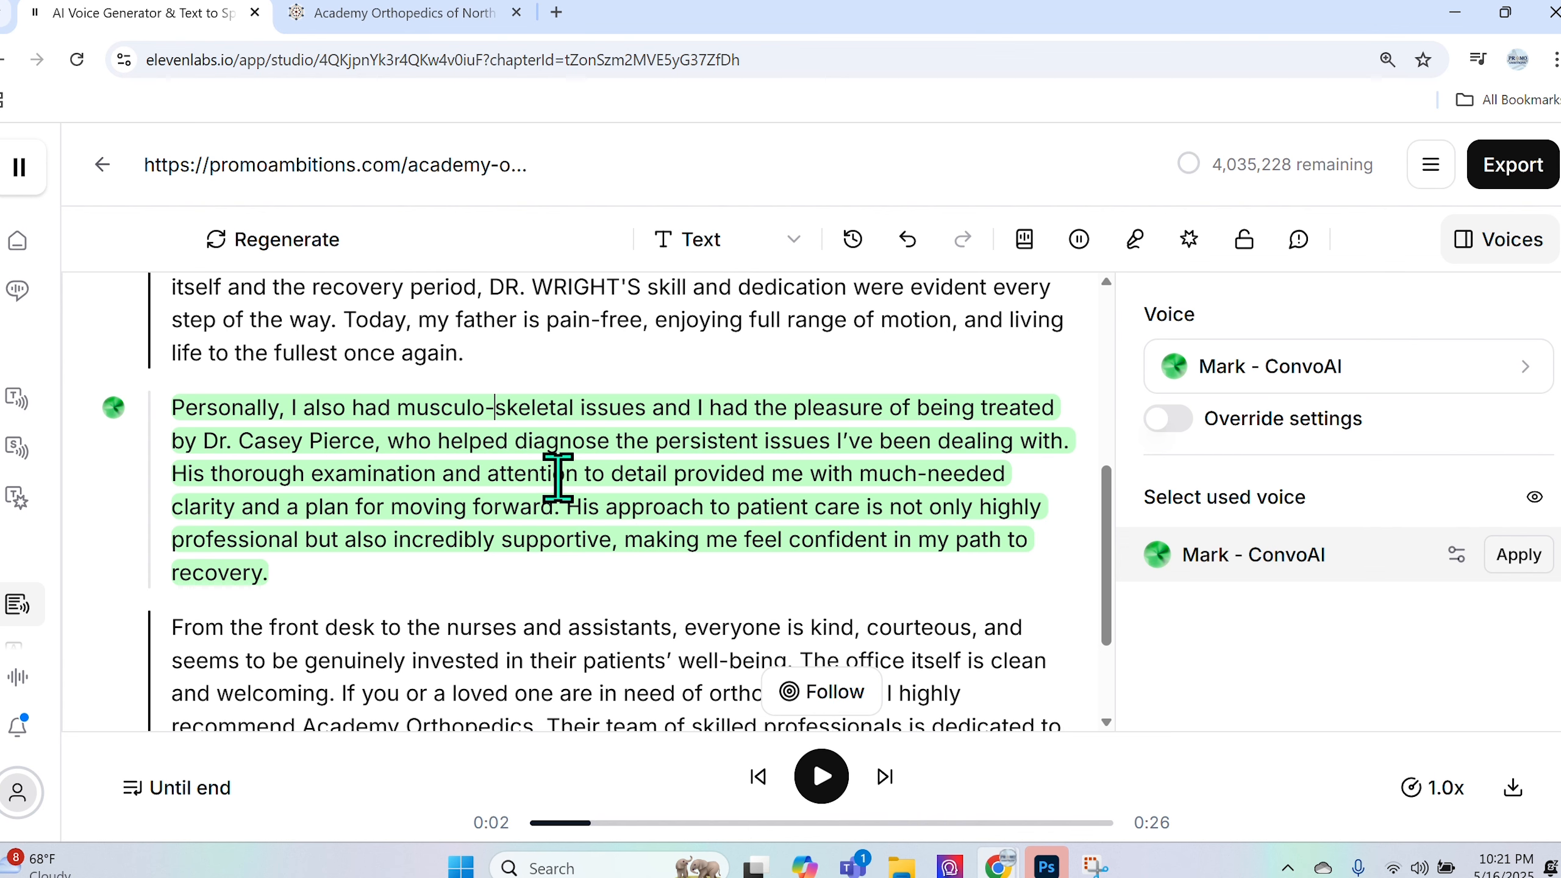
{"action": "left_click", "coordinate": [405, 441]}
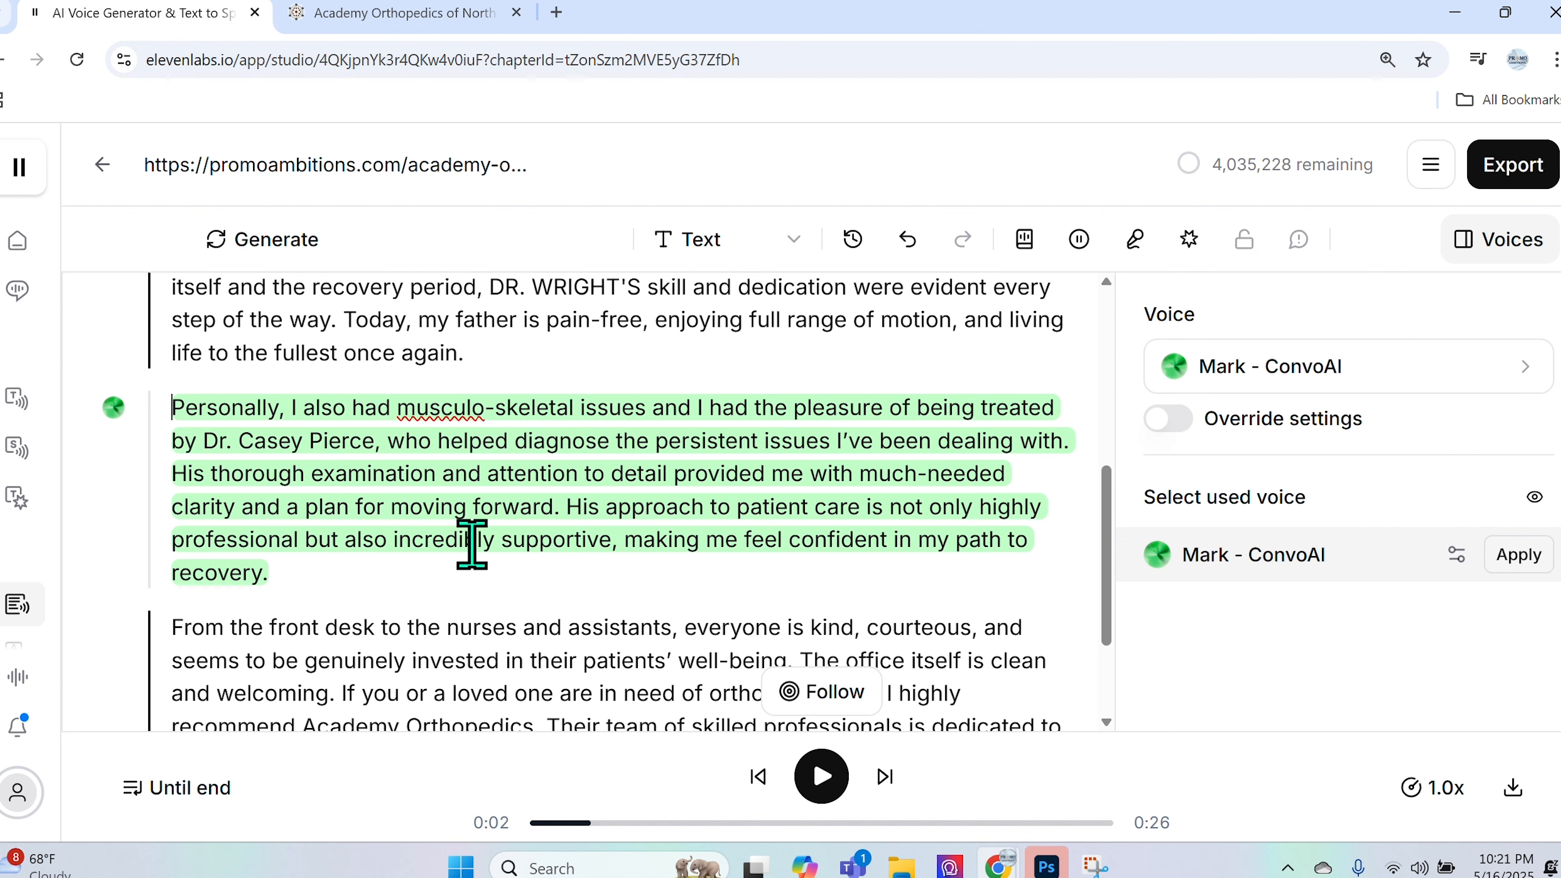
- Regenerate the Personally paragraph's 26-second narration and review it up to 0:12
{"action": "left_click_drag", "start_coordinate": [176, 409], "coordinate": [334, 569]}
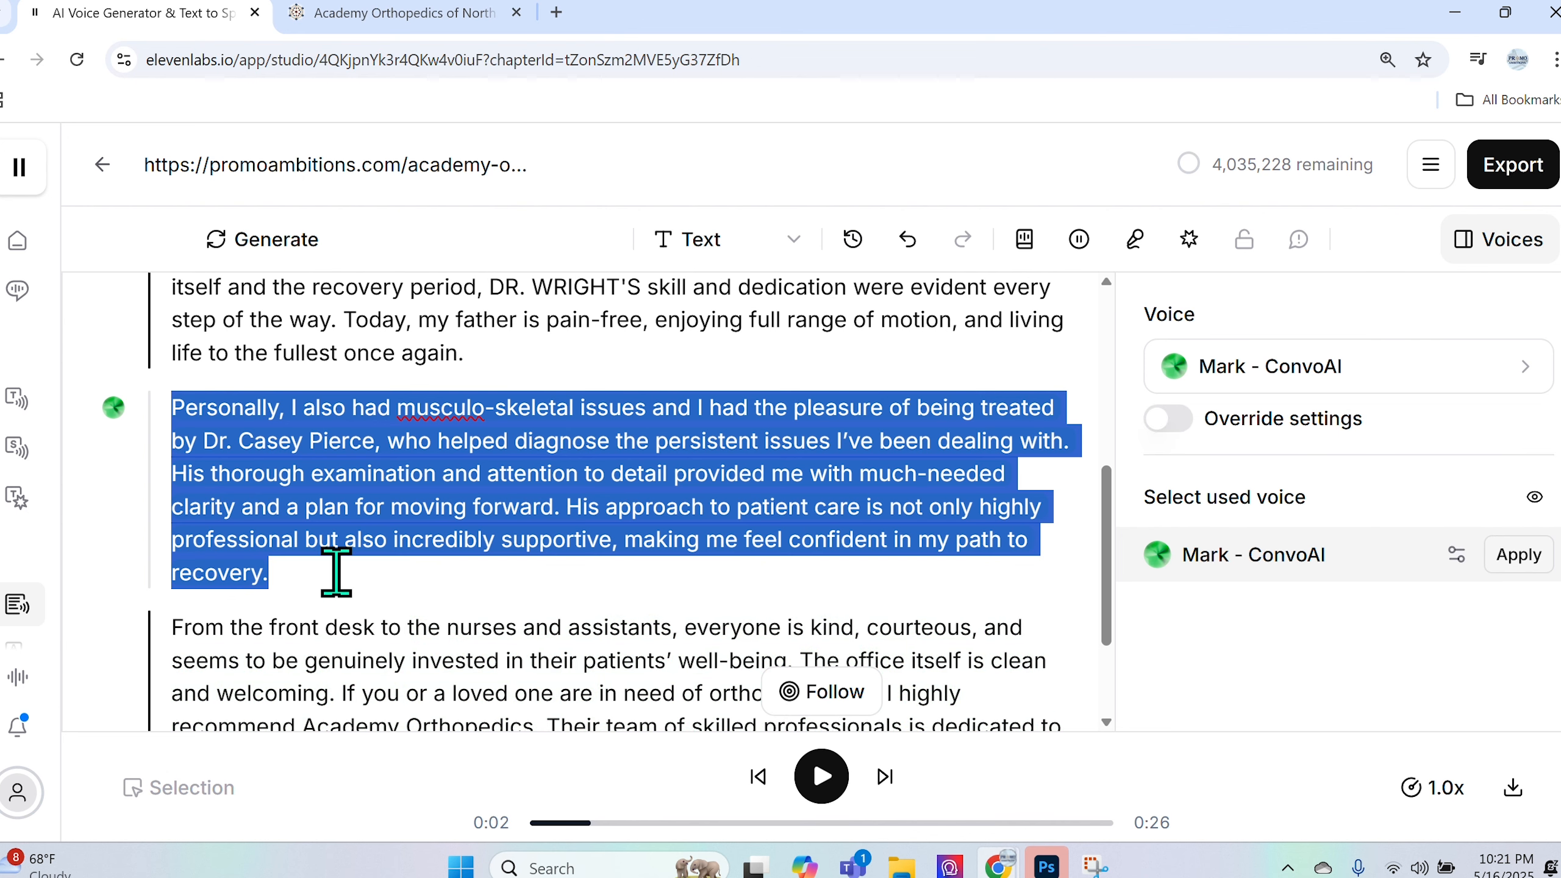
{"action": "left_click", "coordinate": [821, 776]}
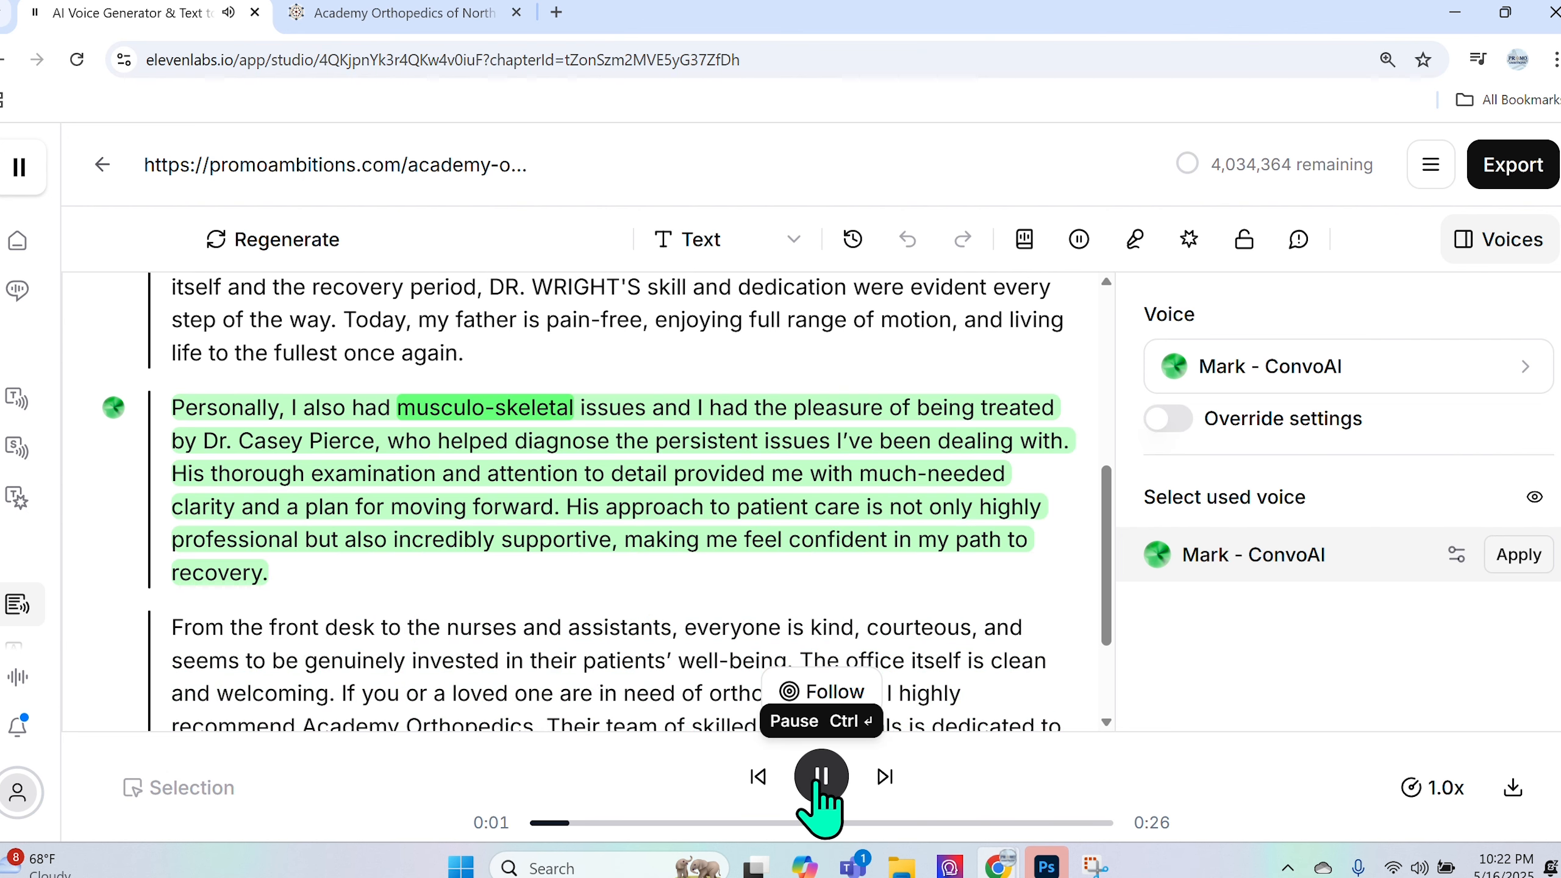
{"action": "left_click", "coordinate": [823, 779]}
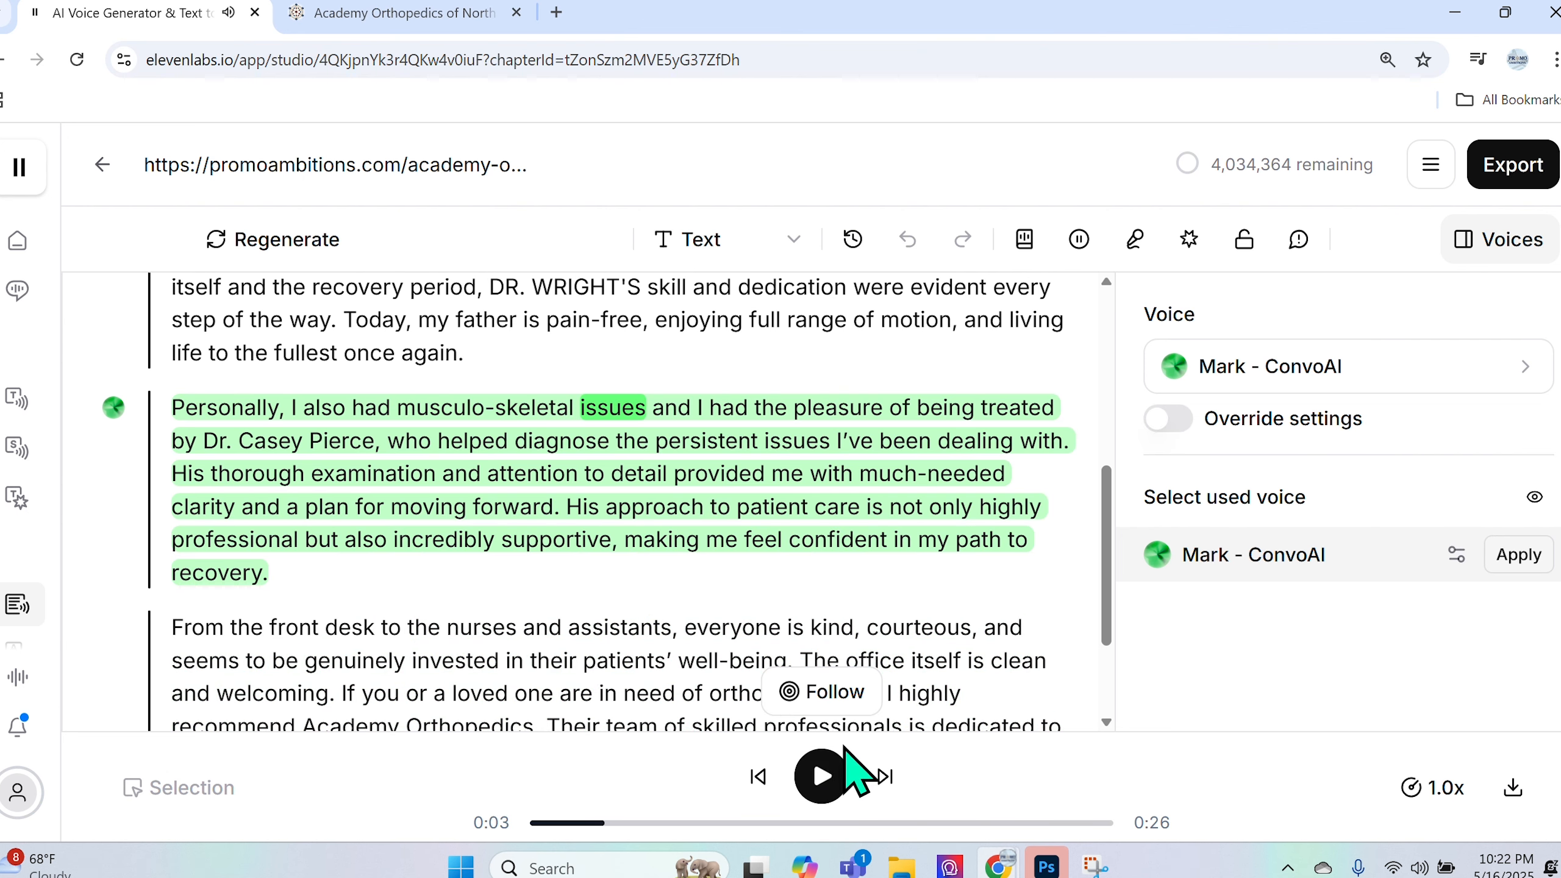
{"action": "left_click", "coordinate": [823, 776]}
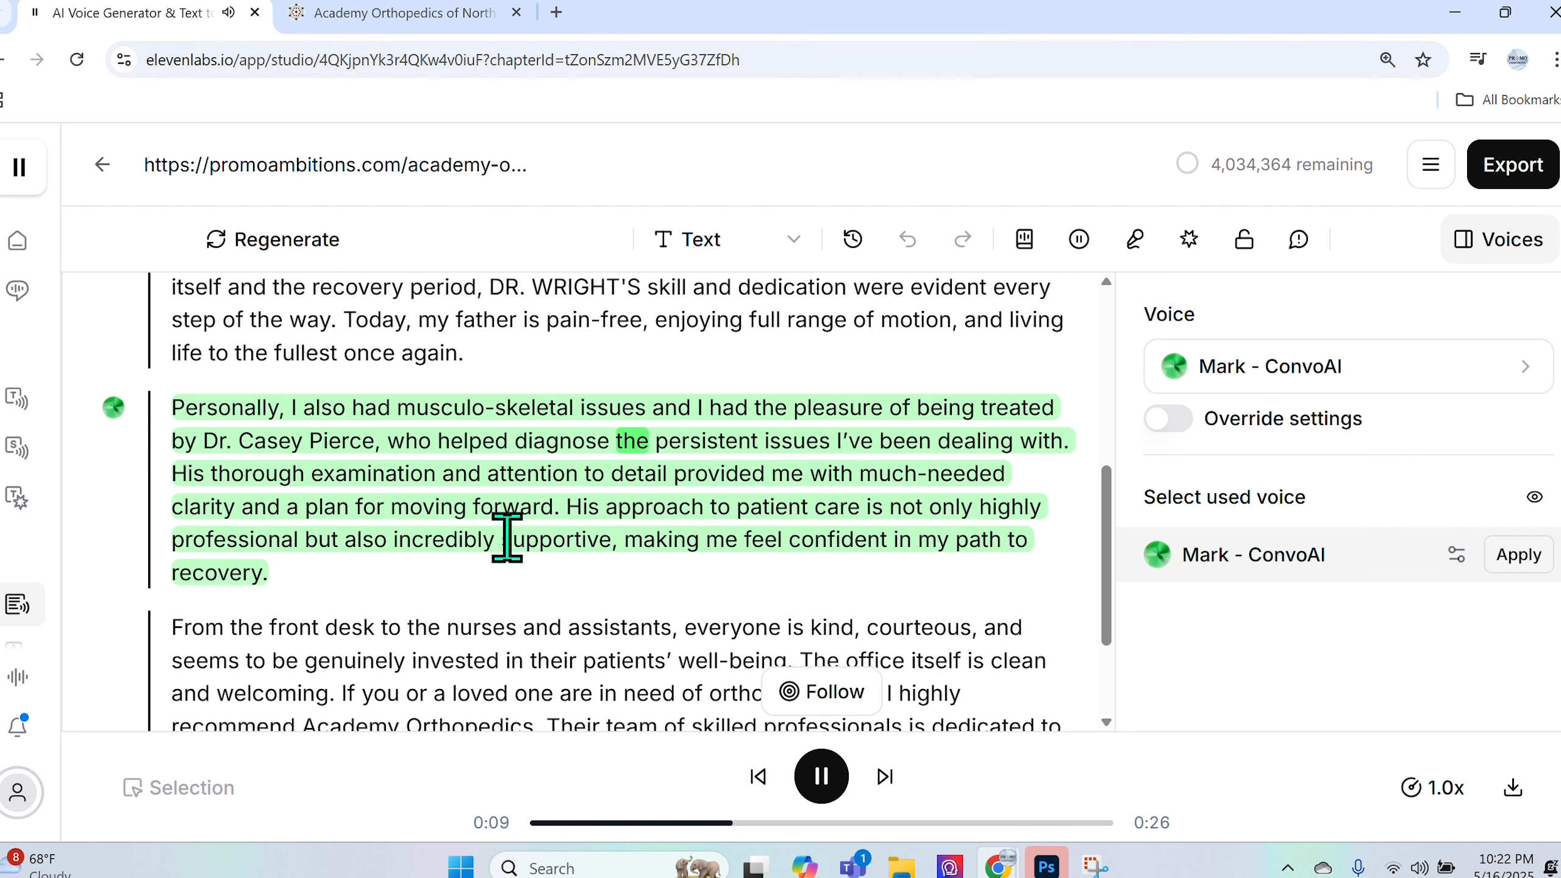
{"action": "left_click", "coordinate": [848, 784]}
{"action": "left_click", "coordinate": [205, 441]}
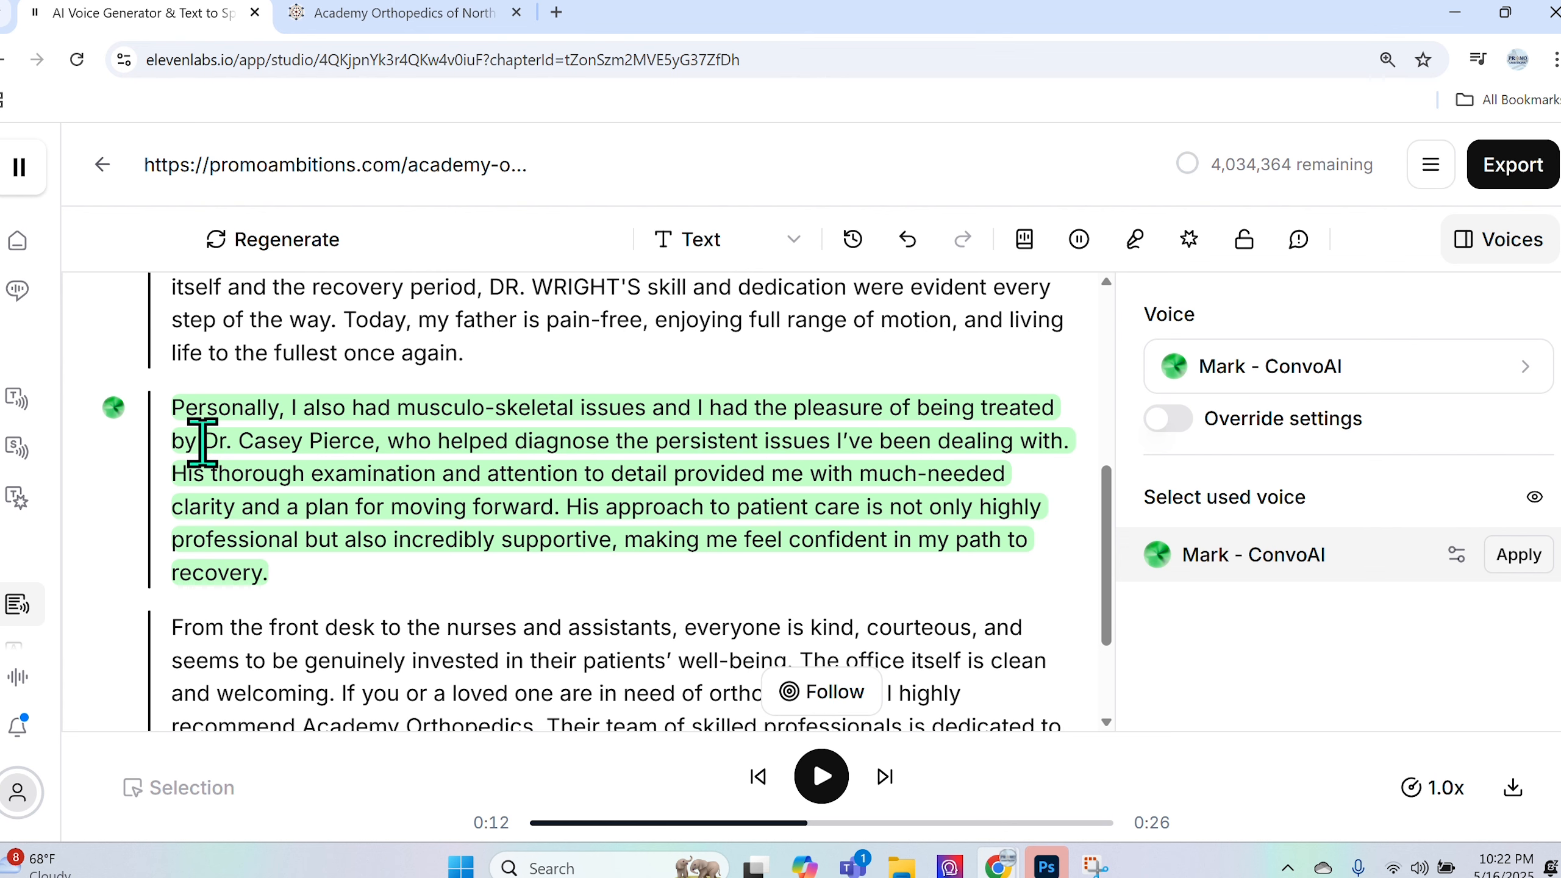
- Retype the second doctor's name in all capitals, then regenerate and play the paragraph's audio
{"action": "left_click_drag", "start_coordinate": [202, 442], "coordinate": [370, 440]}
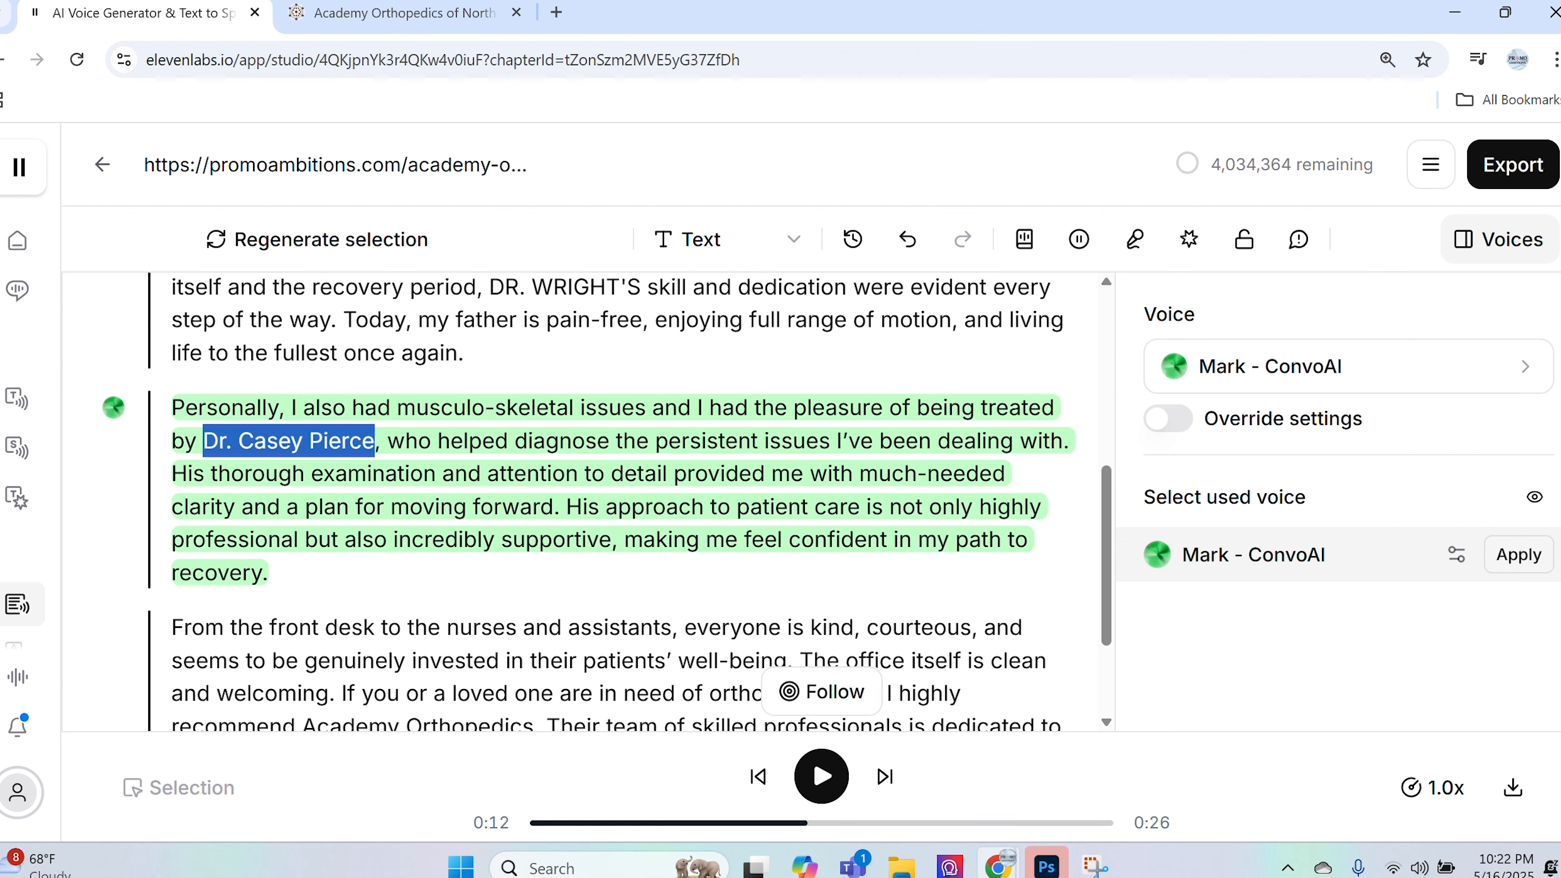
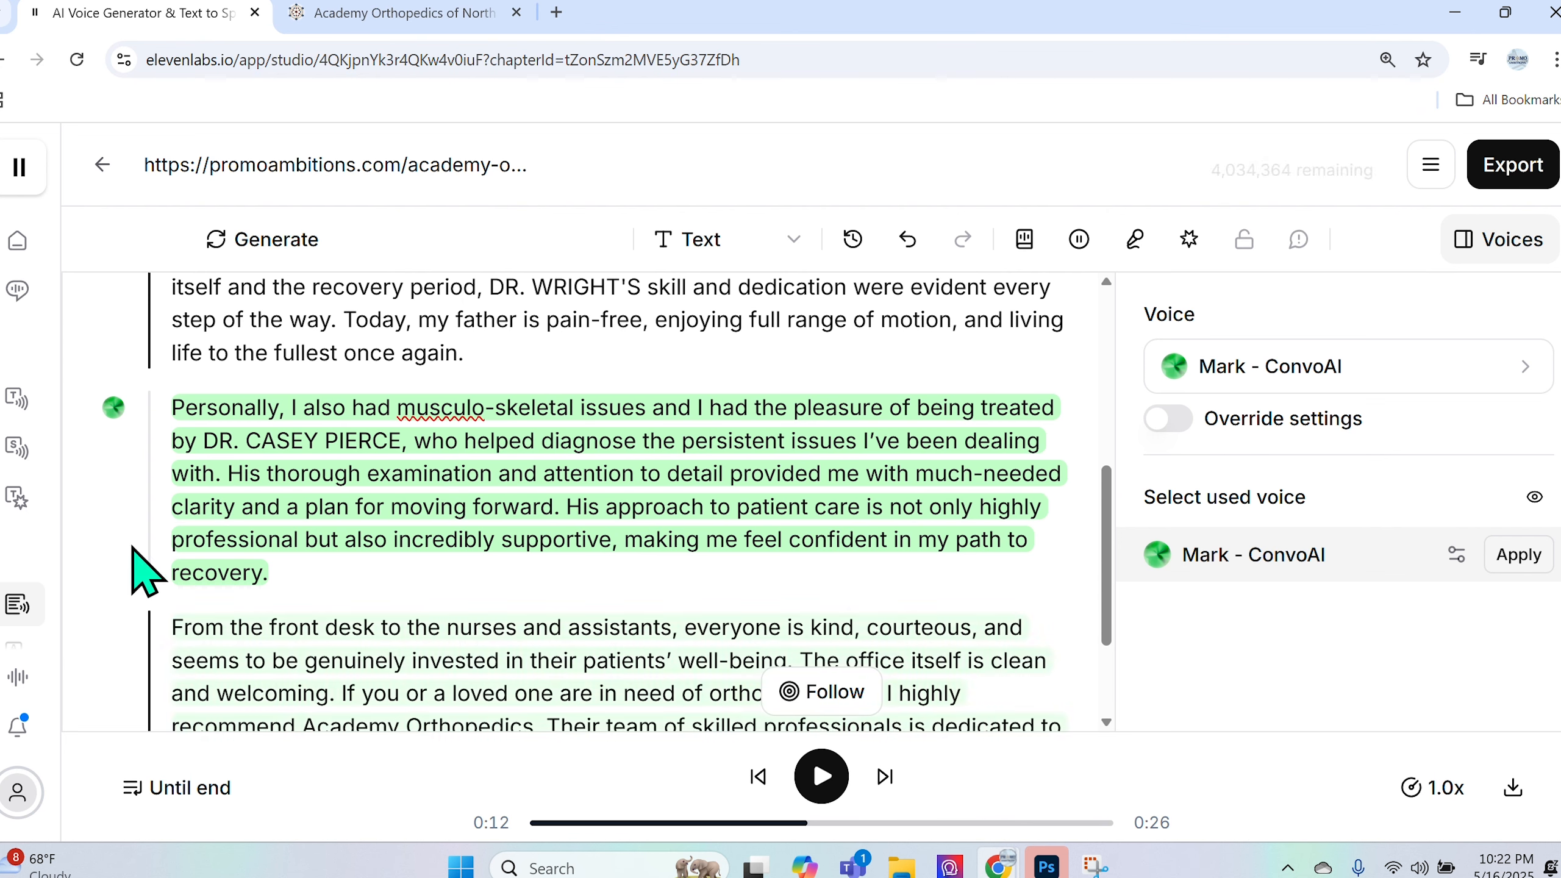
{"action": "left_click", "coordinate": [172, 408]}
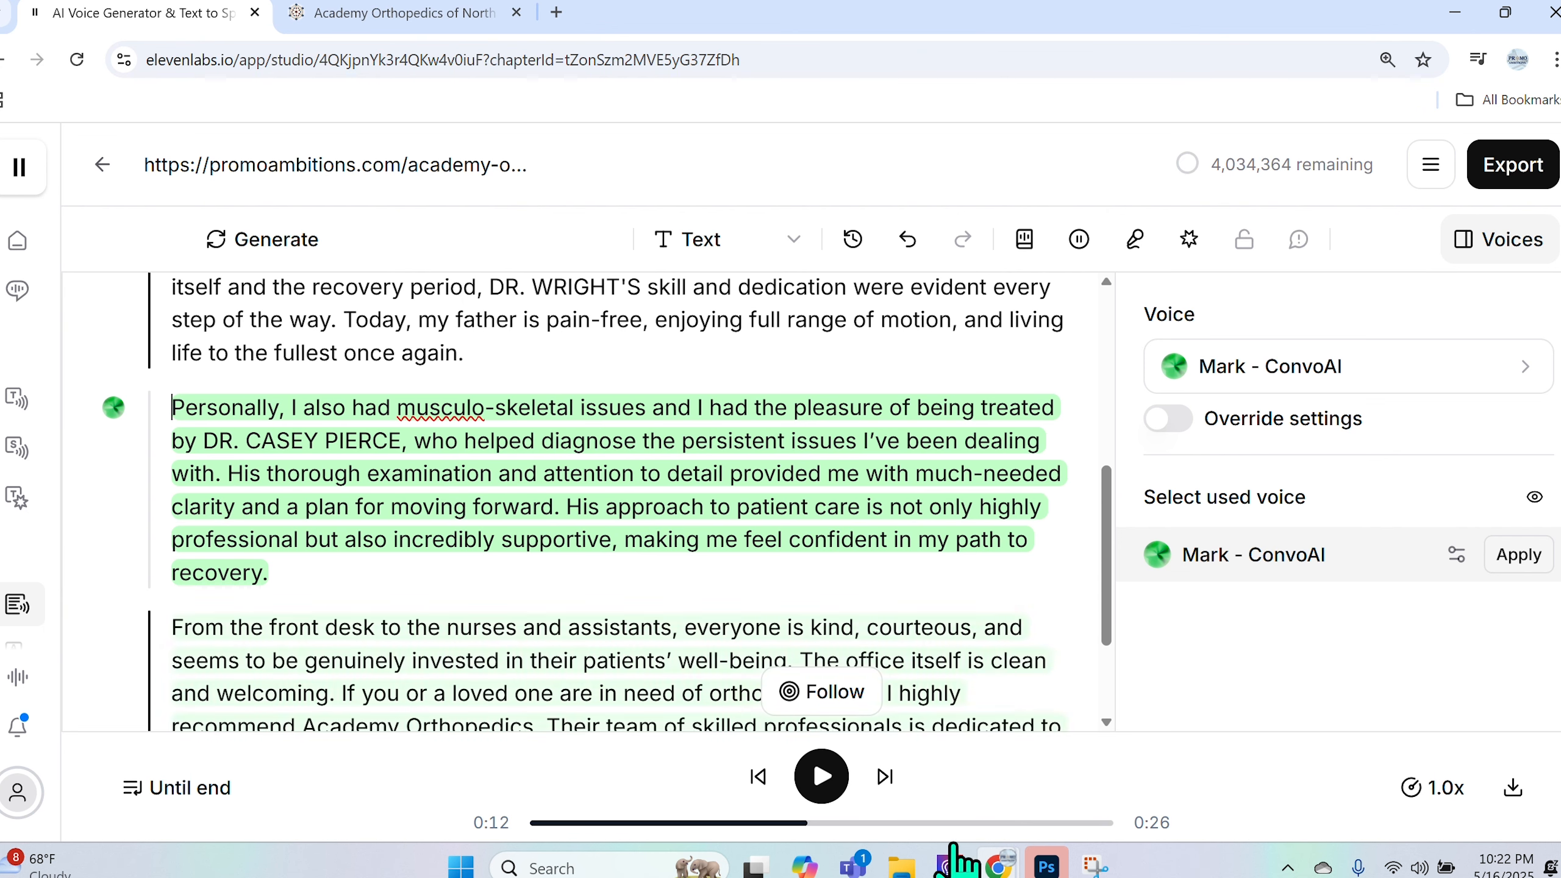
{"action": "left_click", "coordinate": [822, 777]}
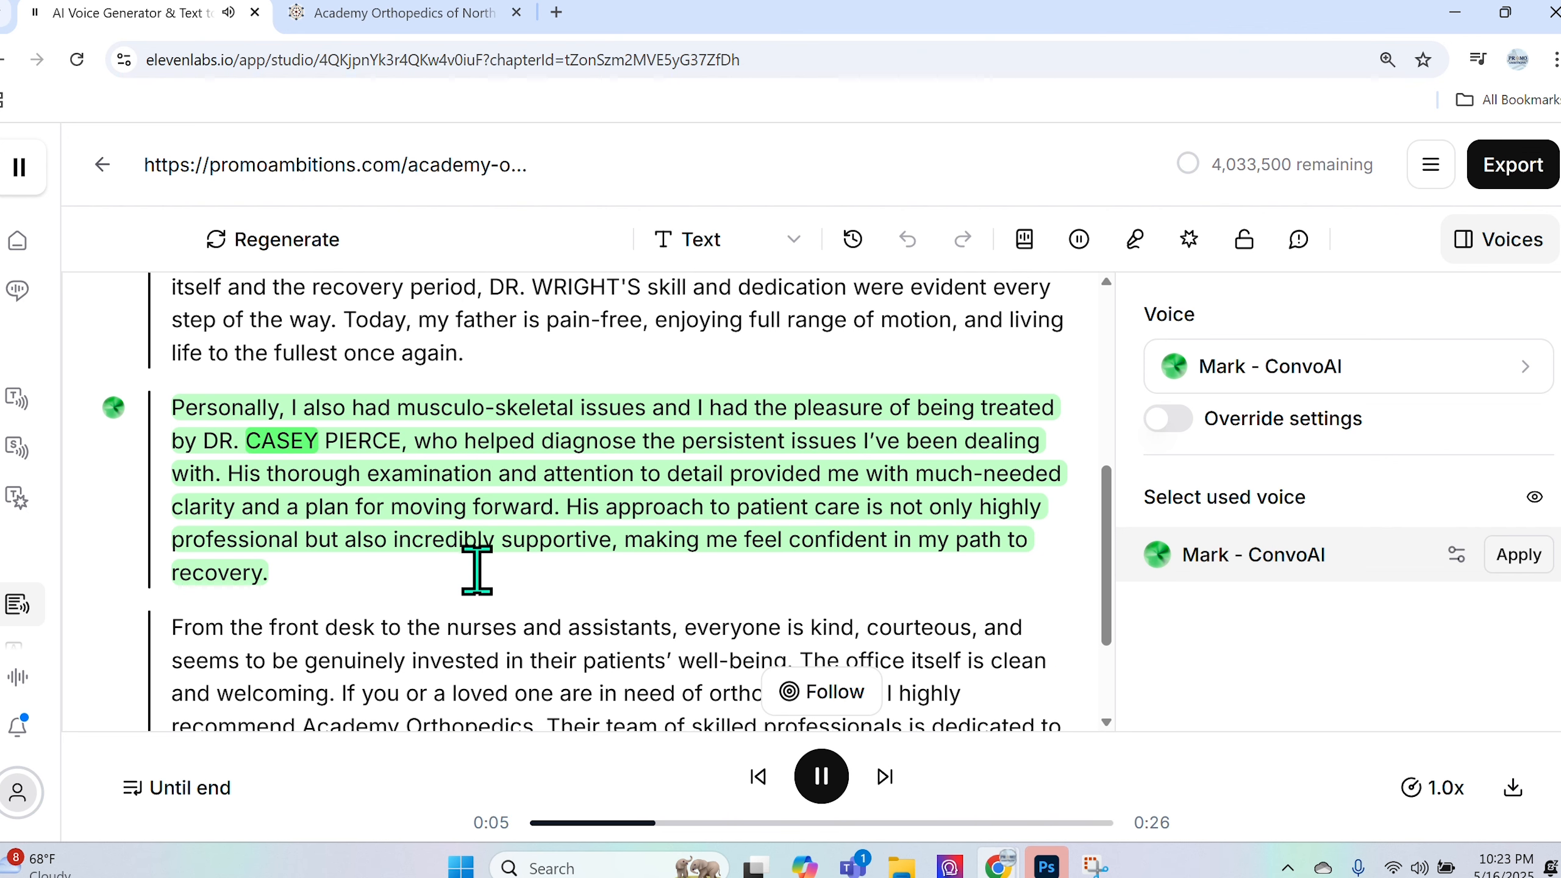
{"action": "left_click", "coordinate": [808, 782]}
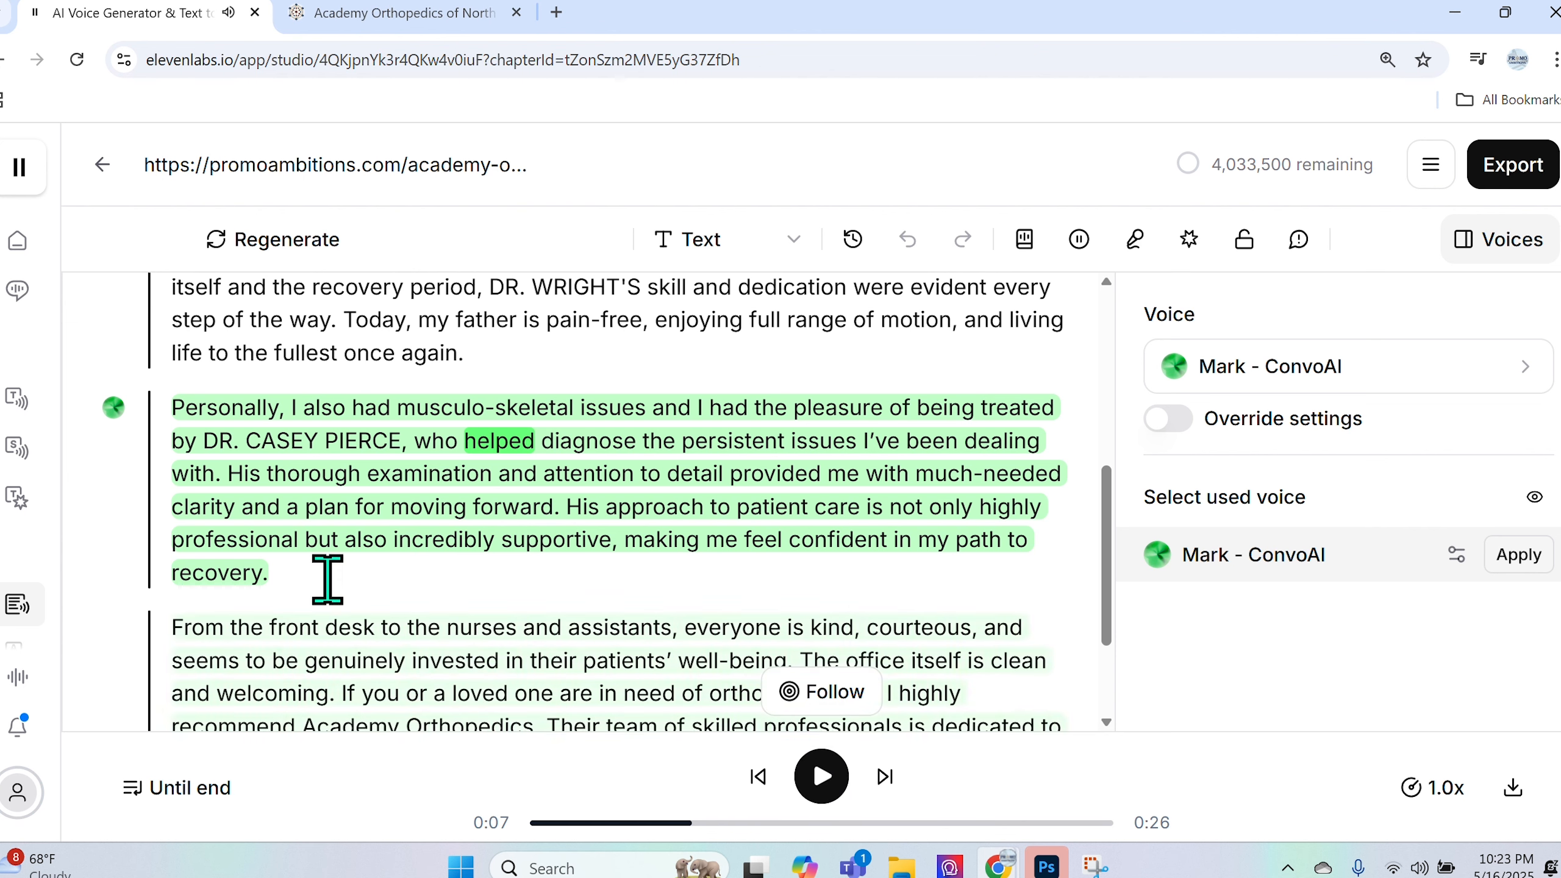
{"action": "left_click_drag", "start_coordinate": [219, 446], "coordinate": [400, 446]}
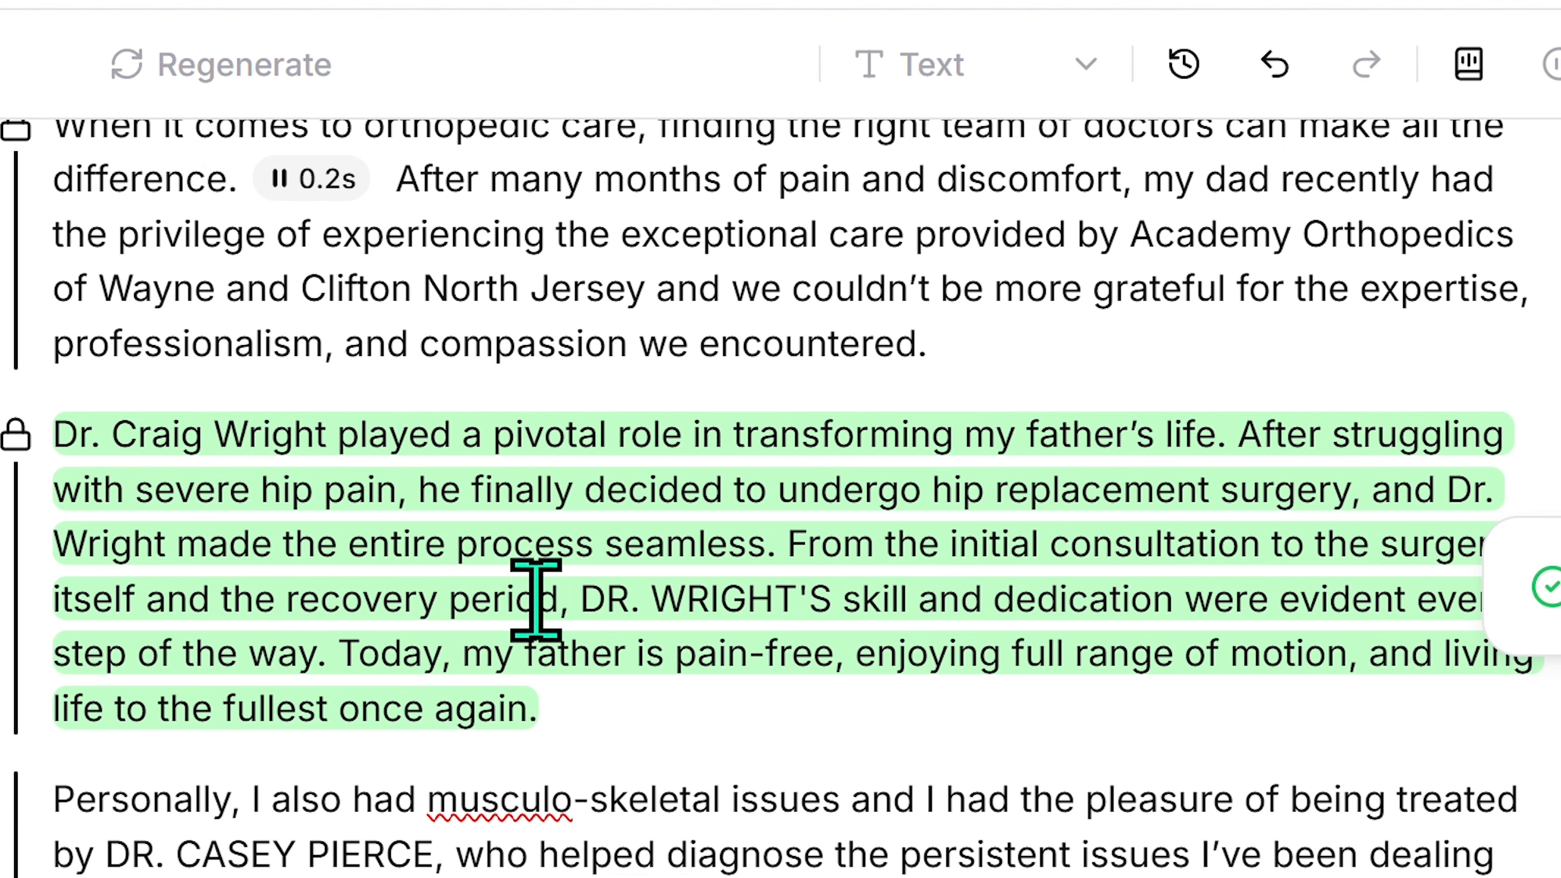
- Select the 'DR.' prefix of the capitalised name in the hip-replacement paragraph to inspect it
{"action": "left_click_drag", "start_coordinate": [581, 596], "coordinate": [630, 593]}
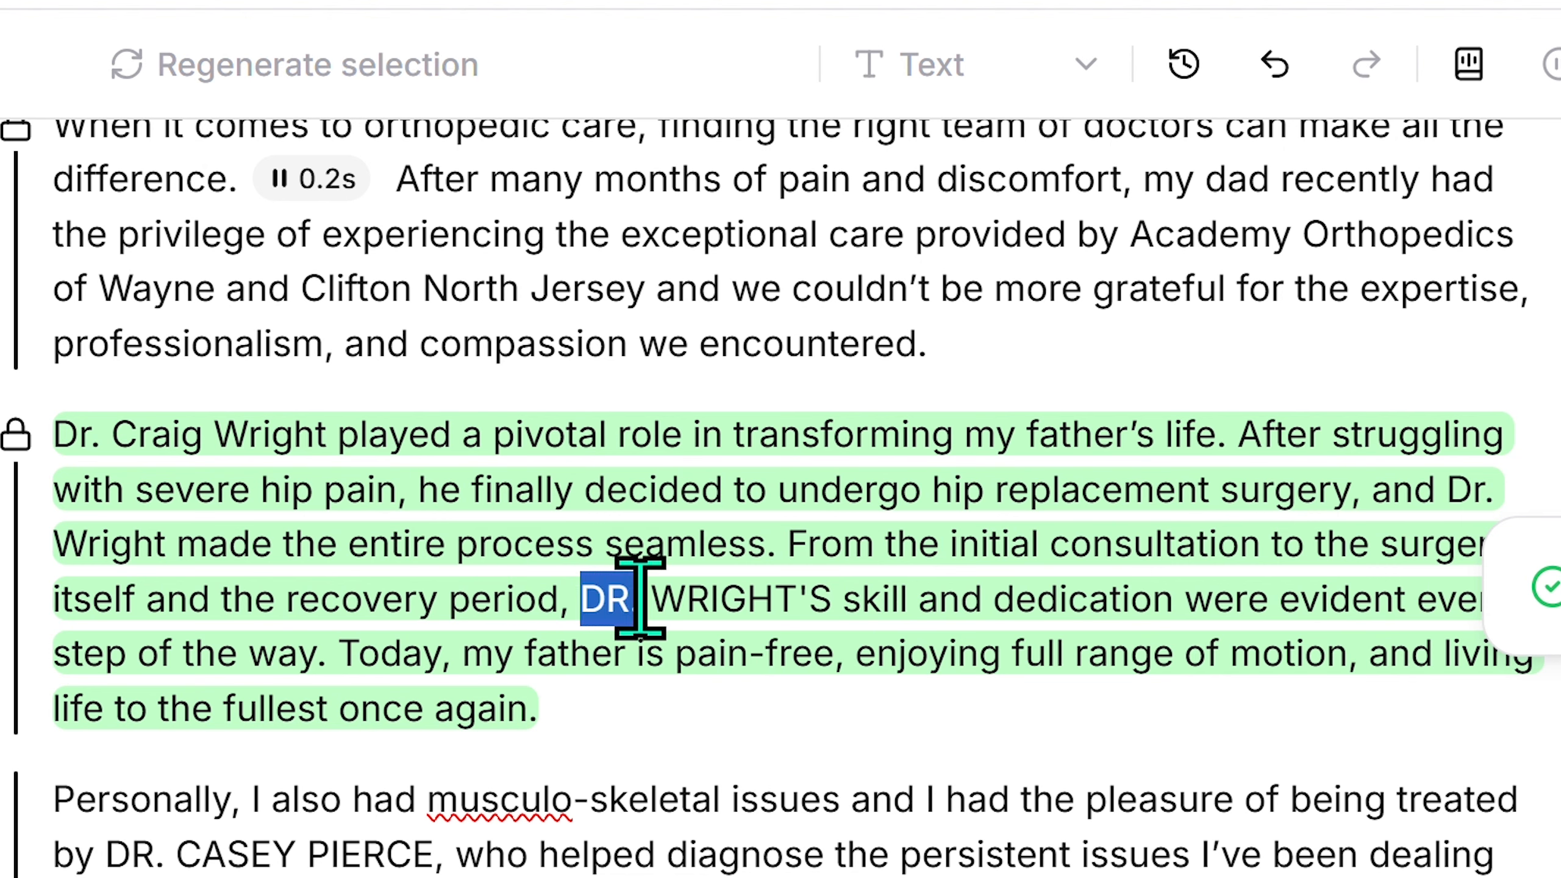
{"action": "left_click", "coordinate": [641, 608]}
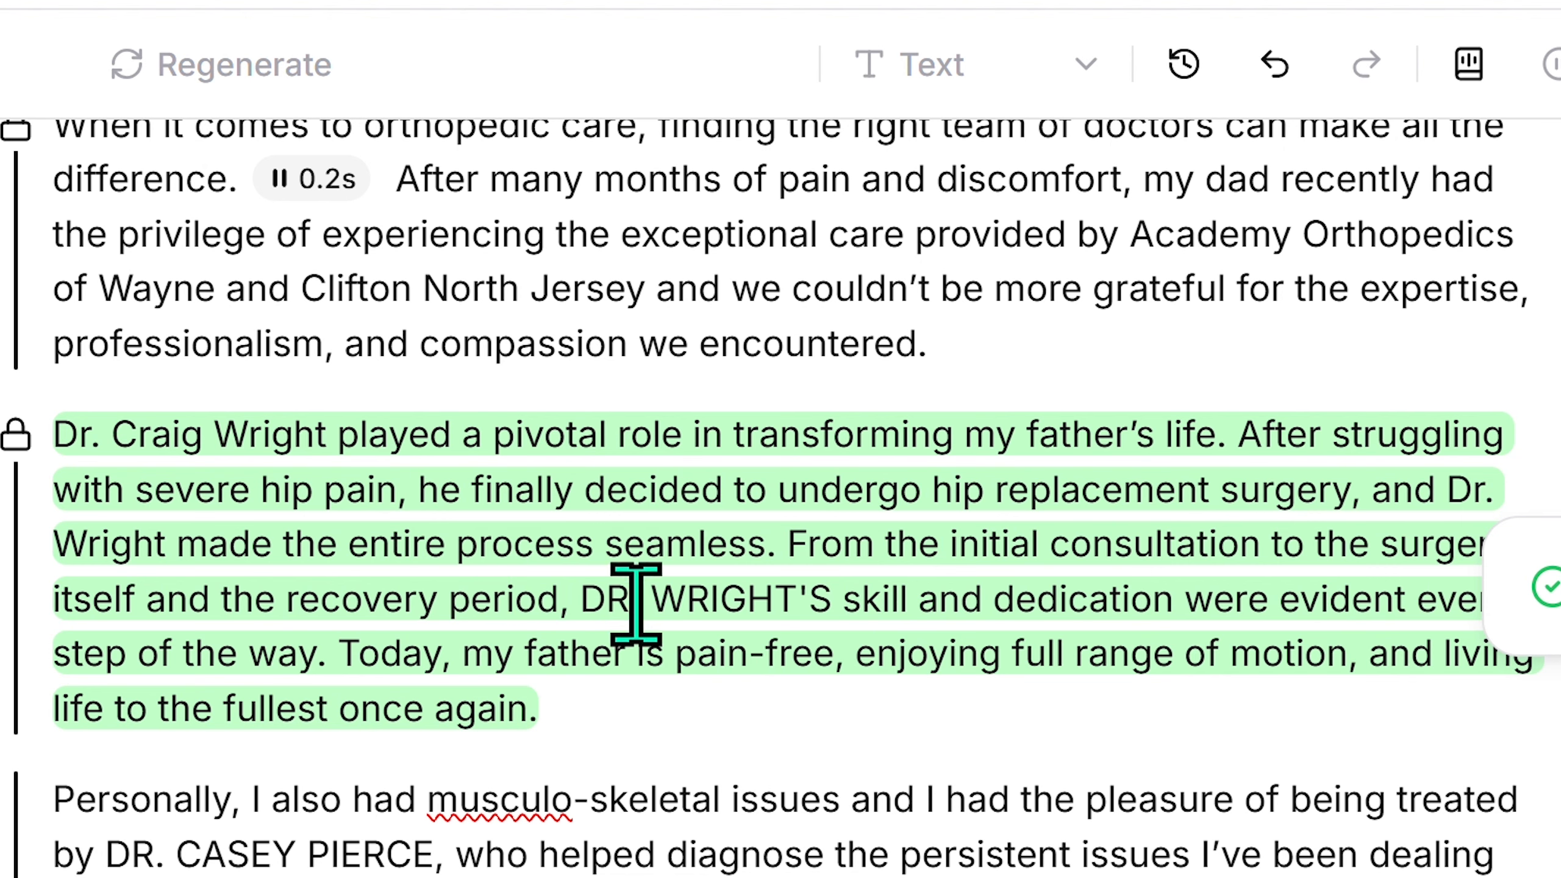
{"action": "left_click_drag", "start_coordinate": [581, 599], "coordinate": [621, 606]}
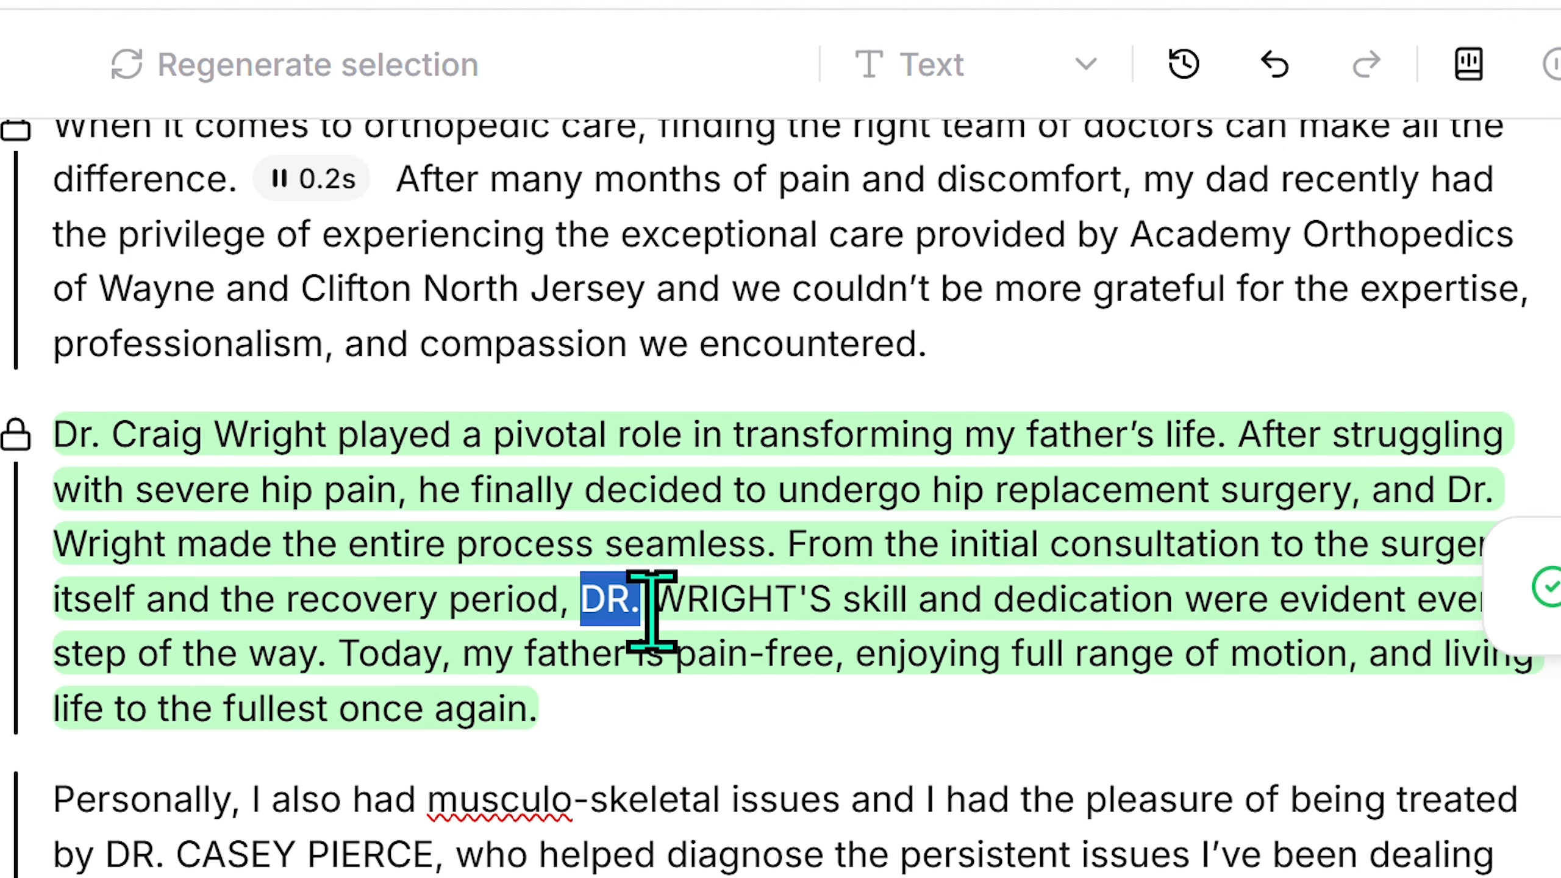
{"action": "left_click", "coordinate": [430, 589]}
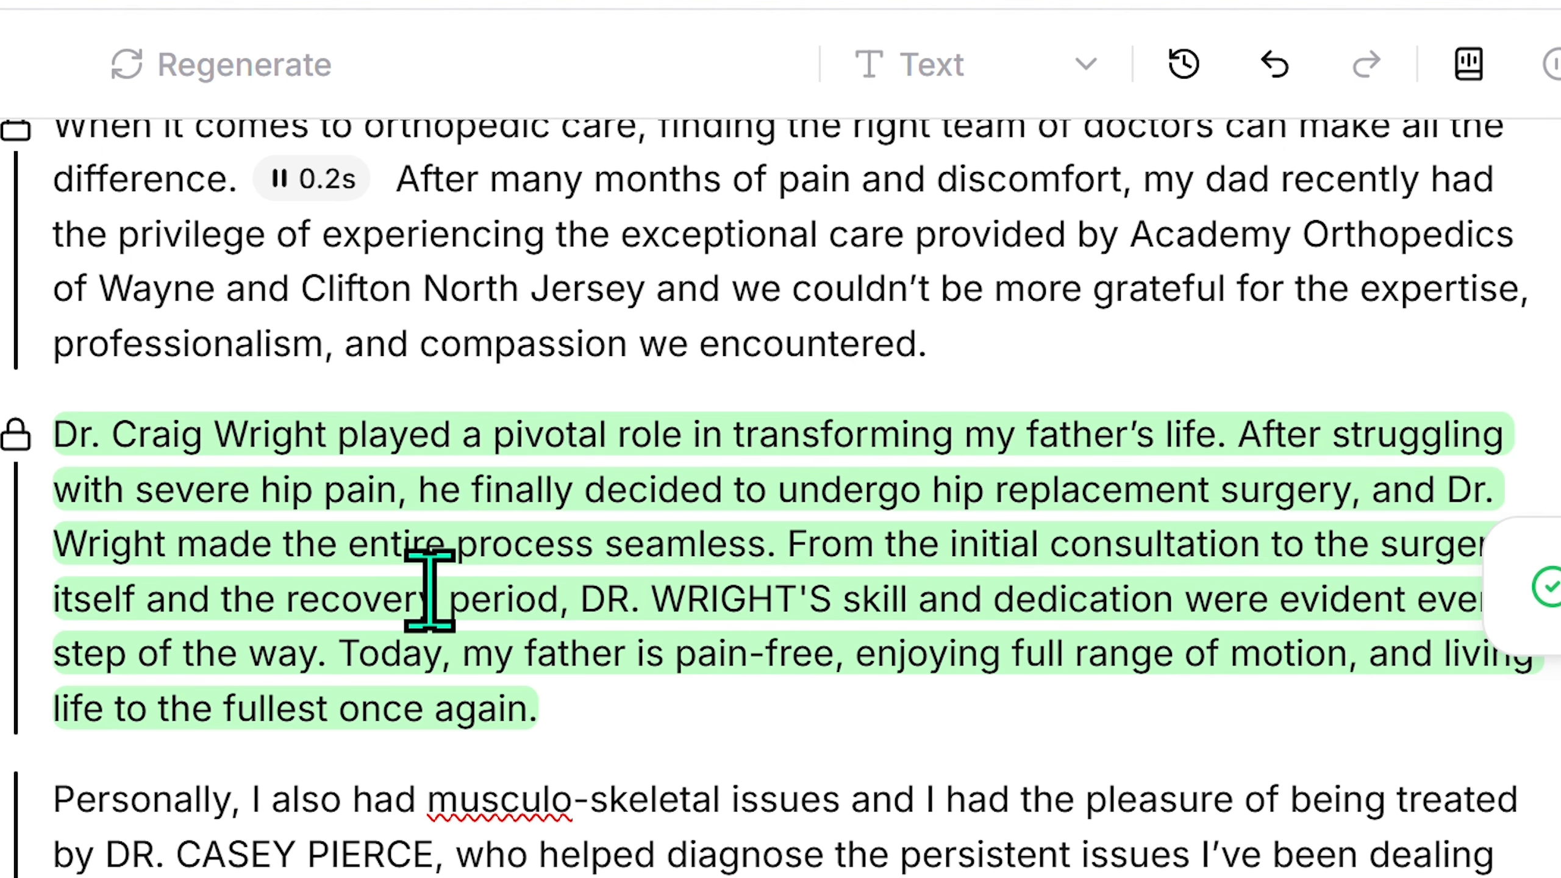
{"action": "scroll", "coordinate": [451, 587], "scroll_direction": "down", "scroll_amount": 5}
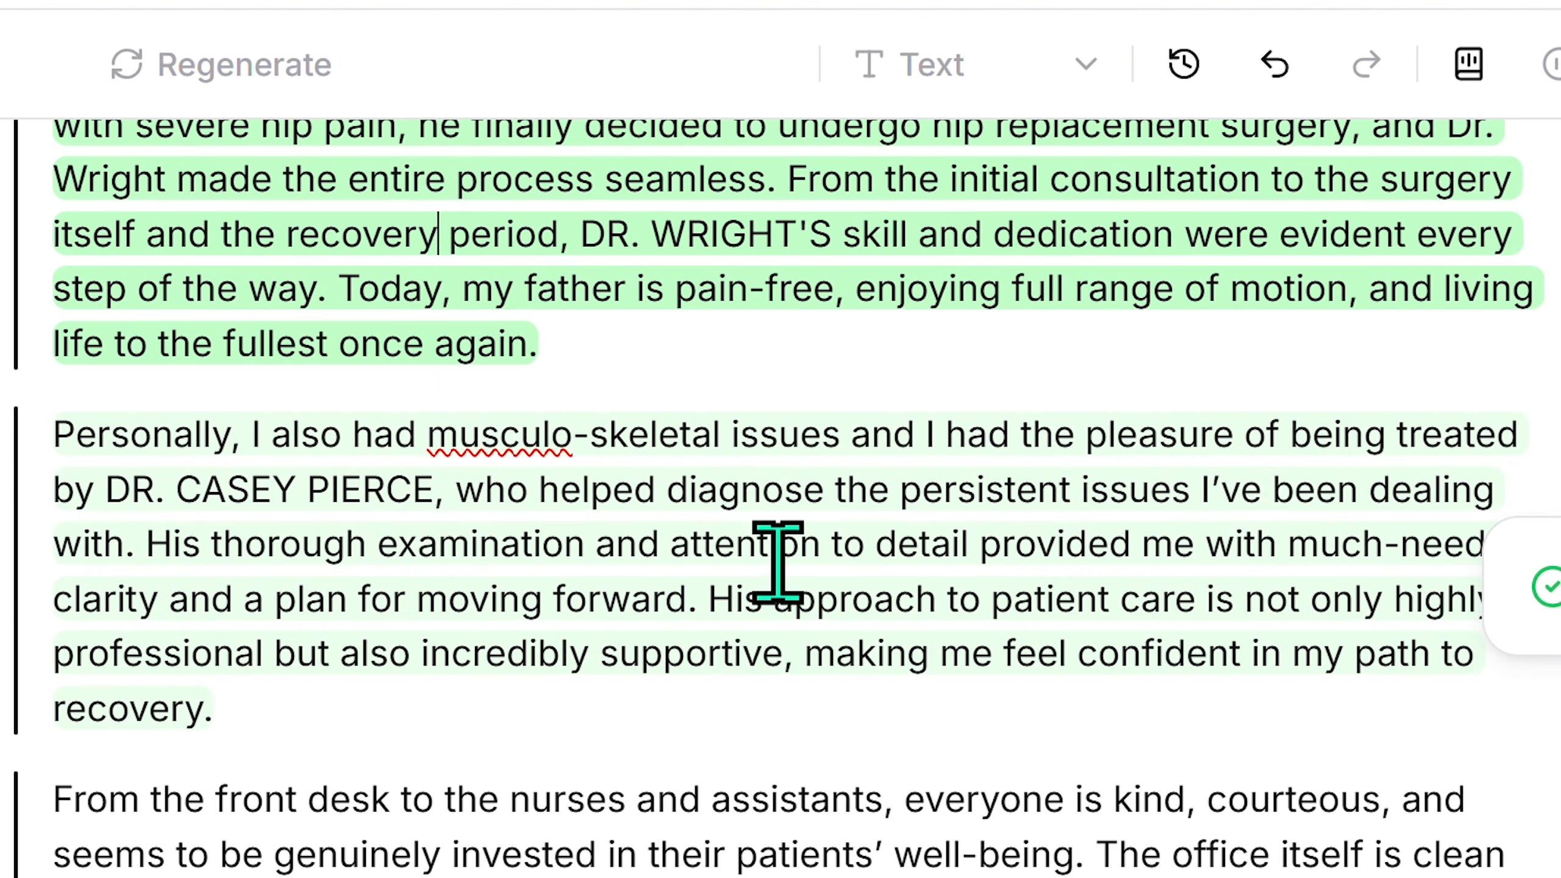
{"action": "left_click_drag", "start_coordinate": [97, 481], "coordinate": [154, 483]}
{"action": "scroll", "coordinate": [369, 446], "scroll_direction": "up", "scroll_amount": 5}
{"action": "left_click_drag", "start_coordinate": [582, 599], "coordinate": [630, 606]}
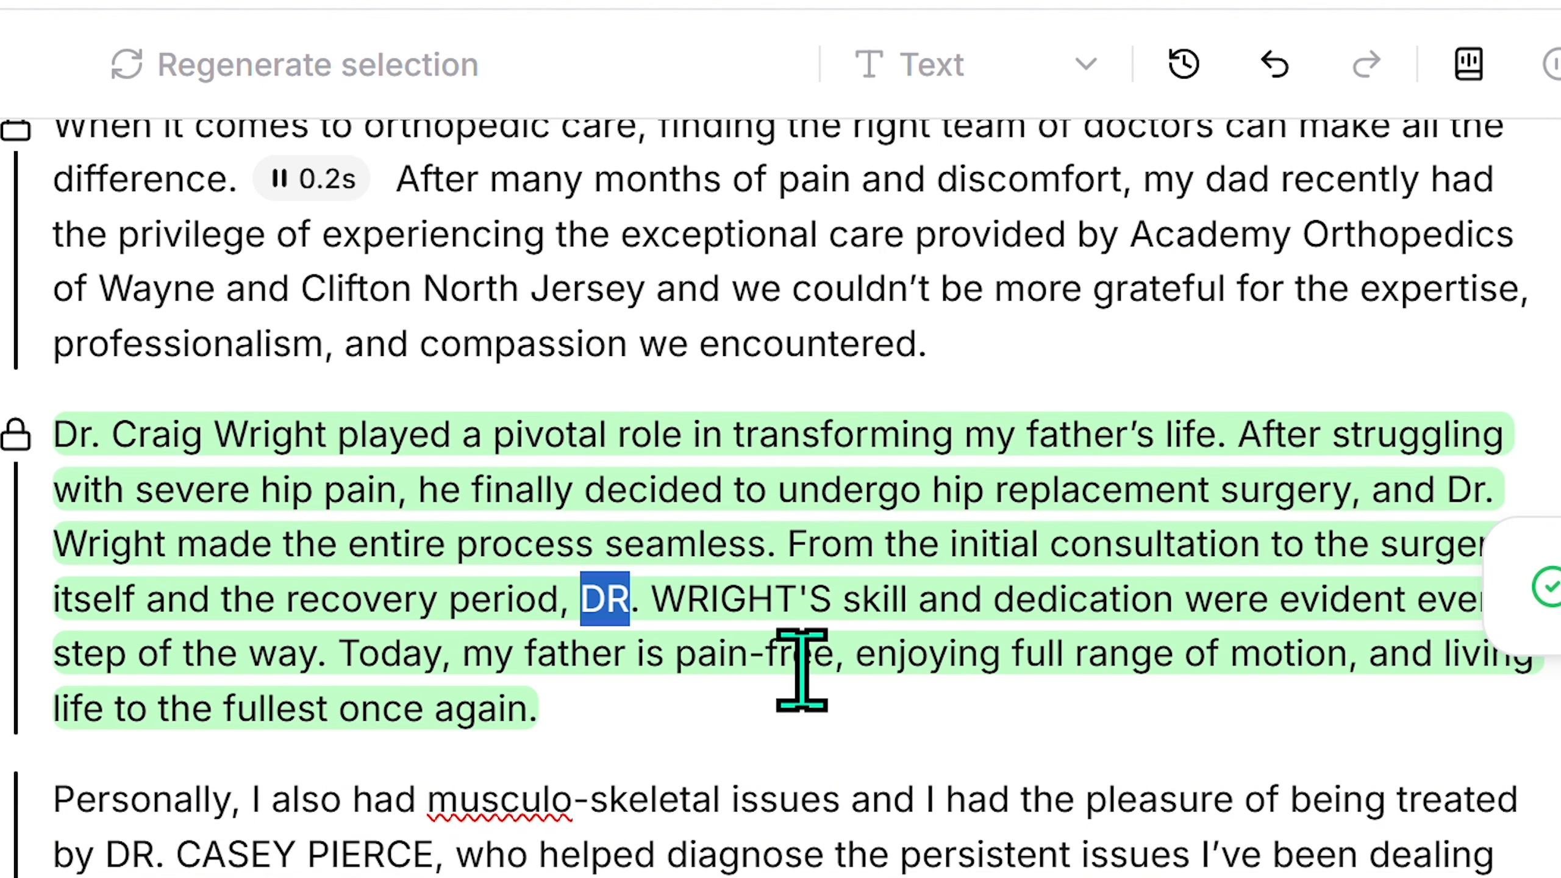
{"action": "left_click", "coordinate": [585, 602]}
{"action": "left_click_drag", "start_coordinate": [594, 607], "coordinate": [642, 600]}
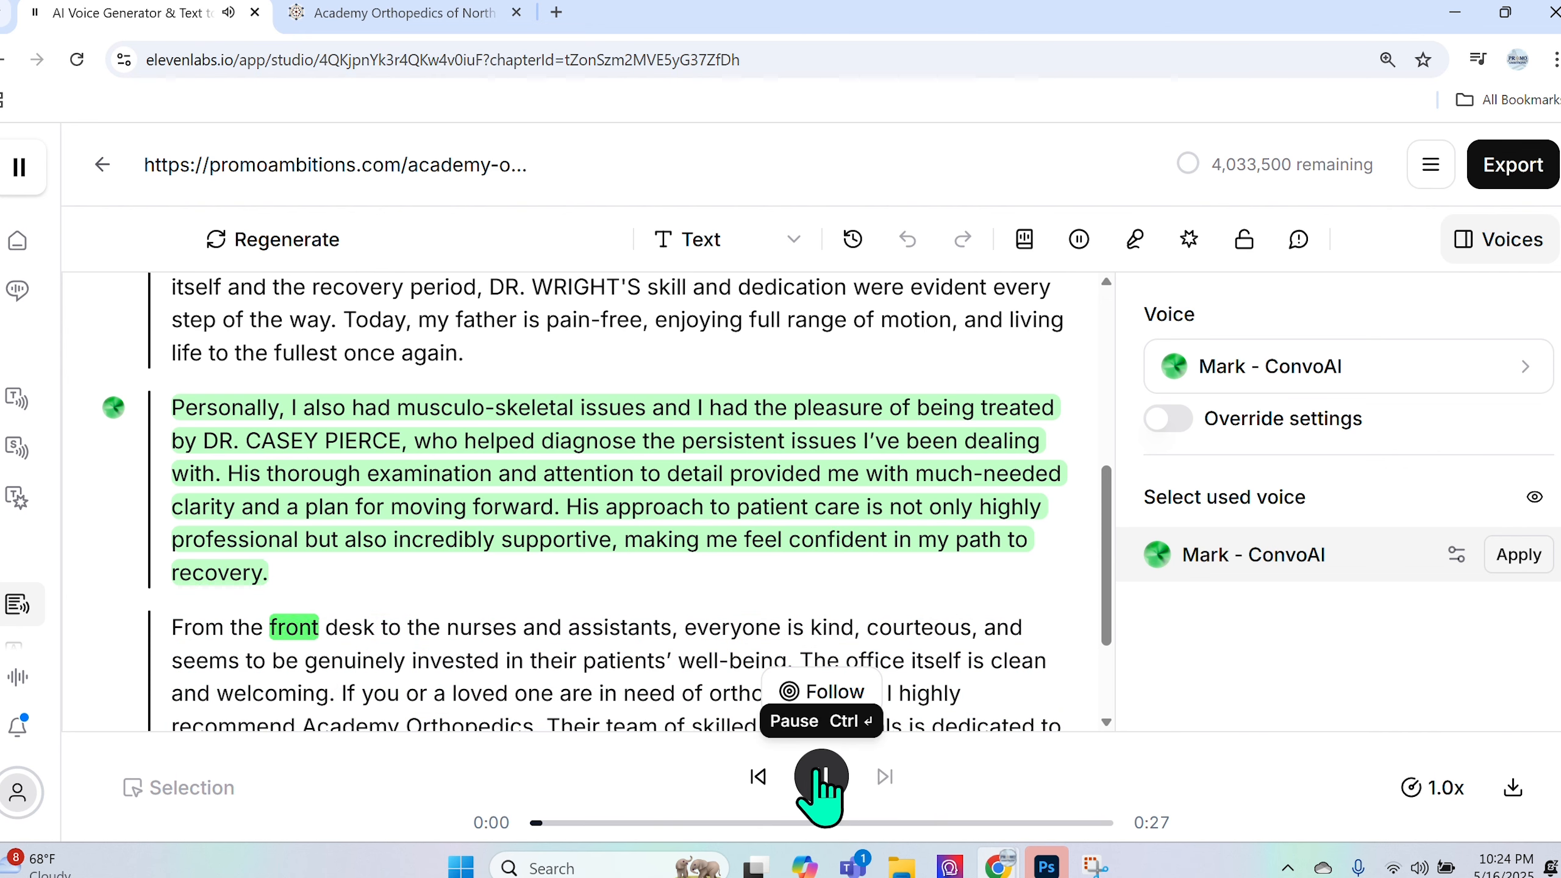
- Scroll down to follow playback through the front-desk paragraph to its final 'THANK YOU!'
{"action": "scroll", "coordinate": [720, 681], "scroll_direction": "down", "scroll_amount": 3}
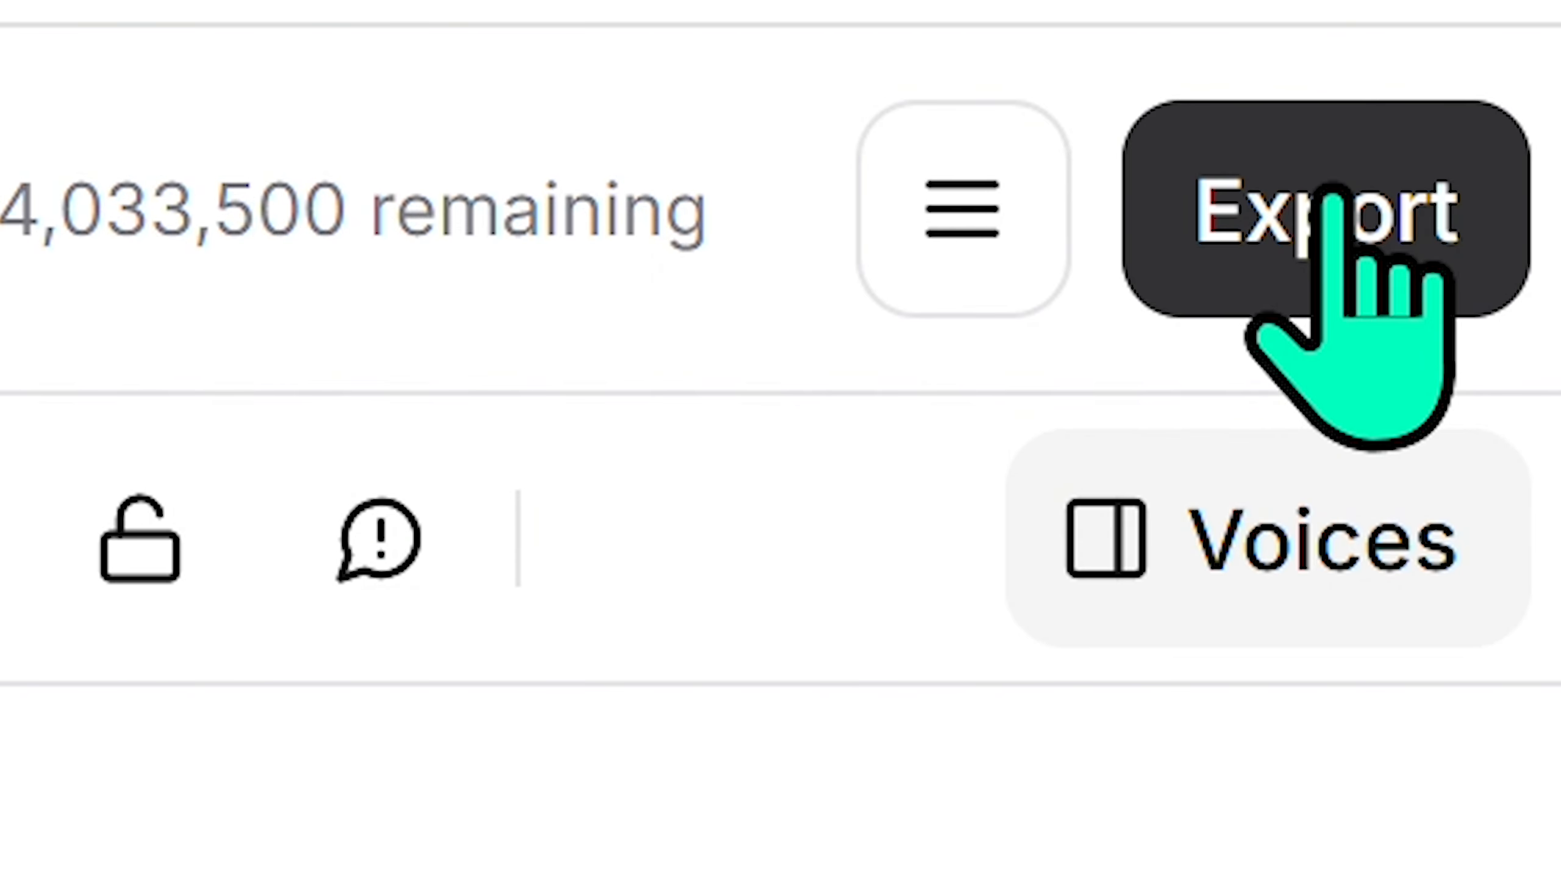
- Configure the audio export as a single file in MP3 format
{"action": "left_click", "coordinate": [1330, 196]}
{"action": "left_click", "coordinate": [1265, 248]}
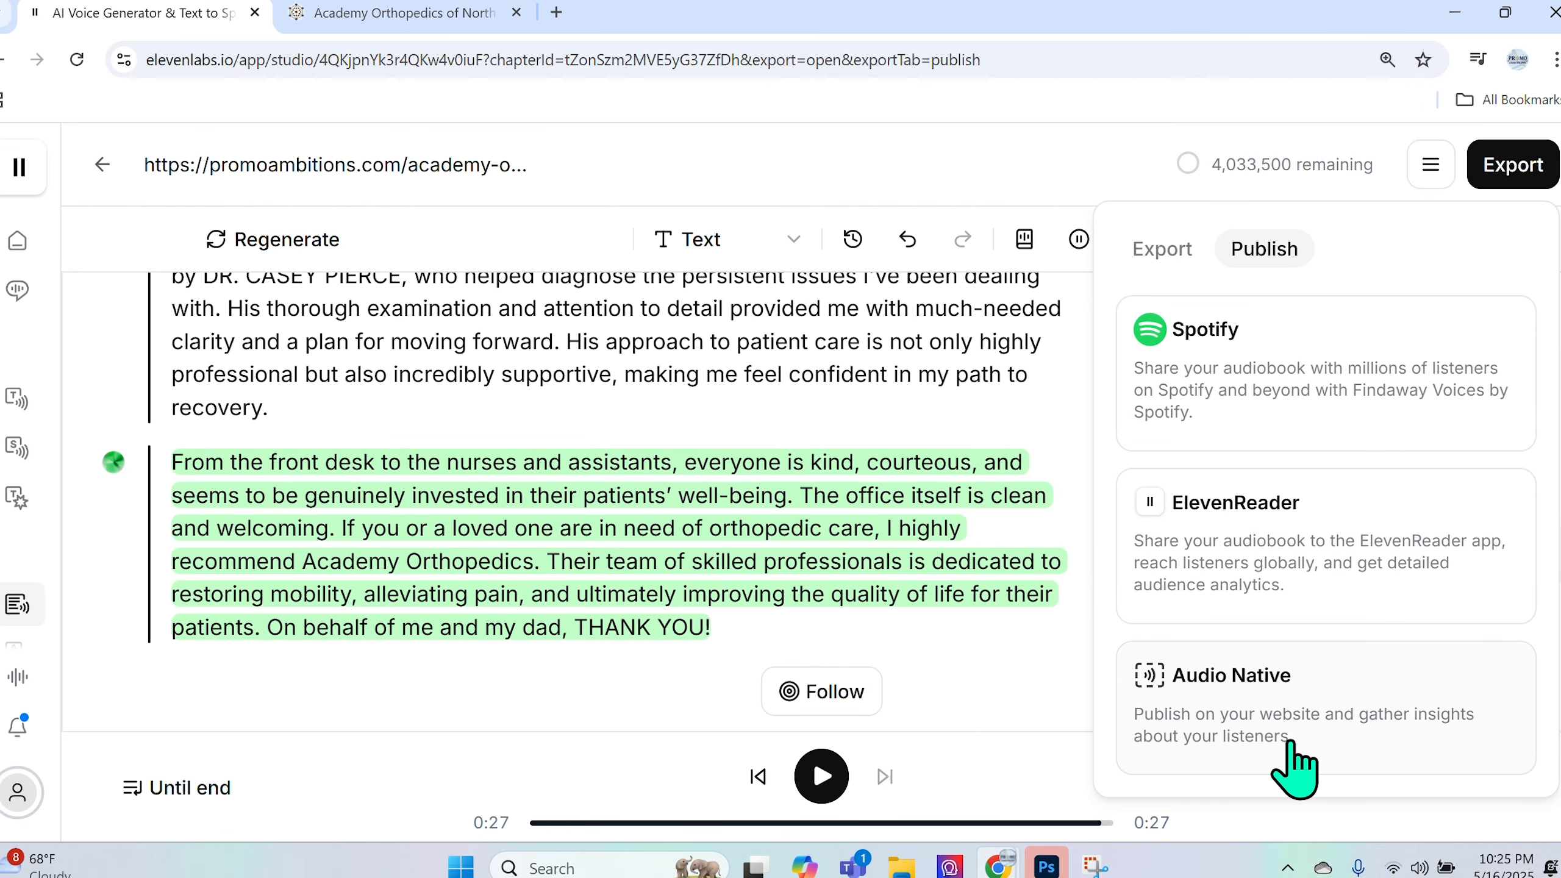
{"action": "left_click", "coordinate": [1161, 248]}
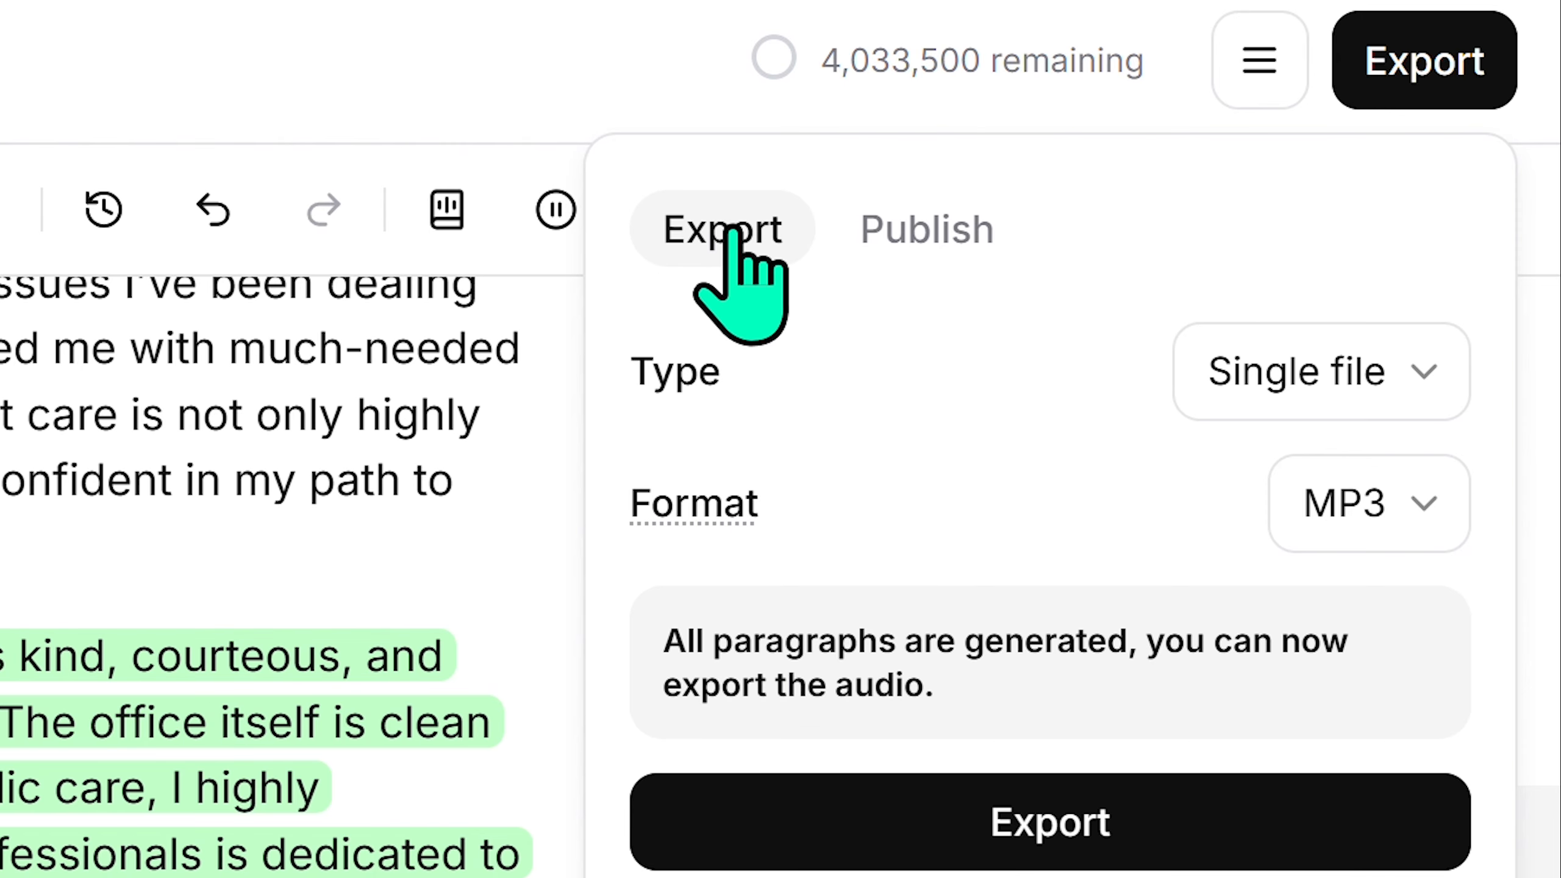
{"action": "left_click", "coordinate": [1358, 373]}
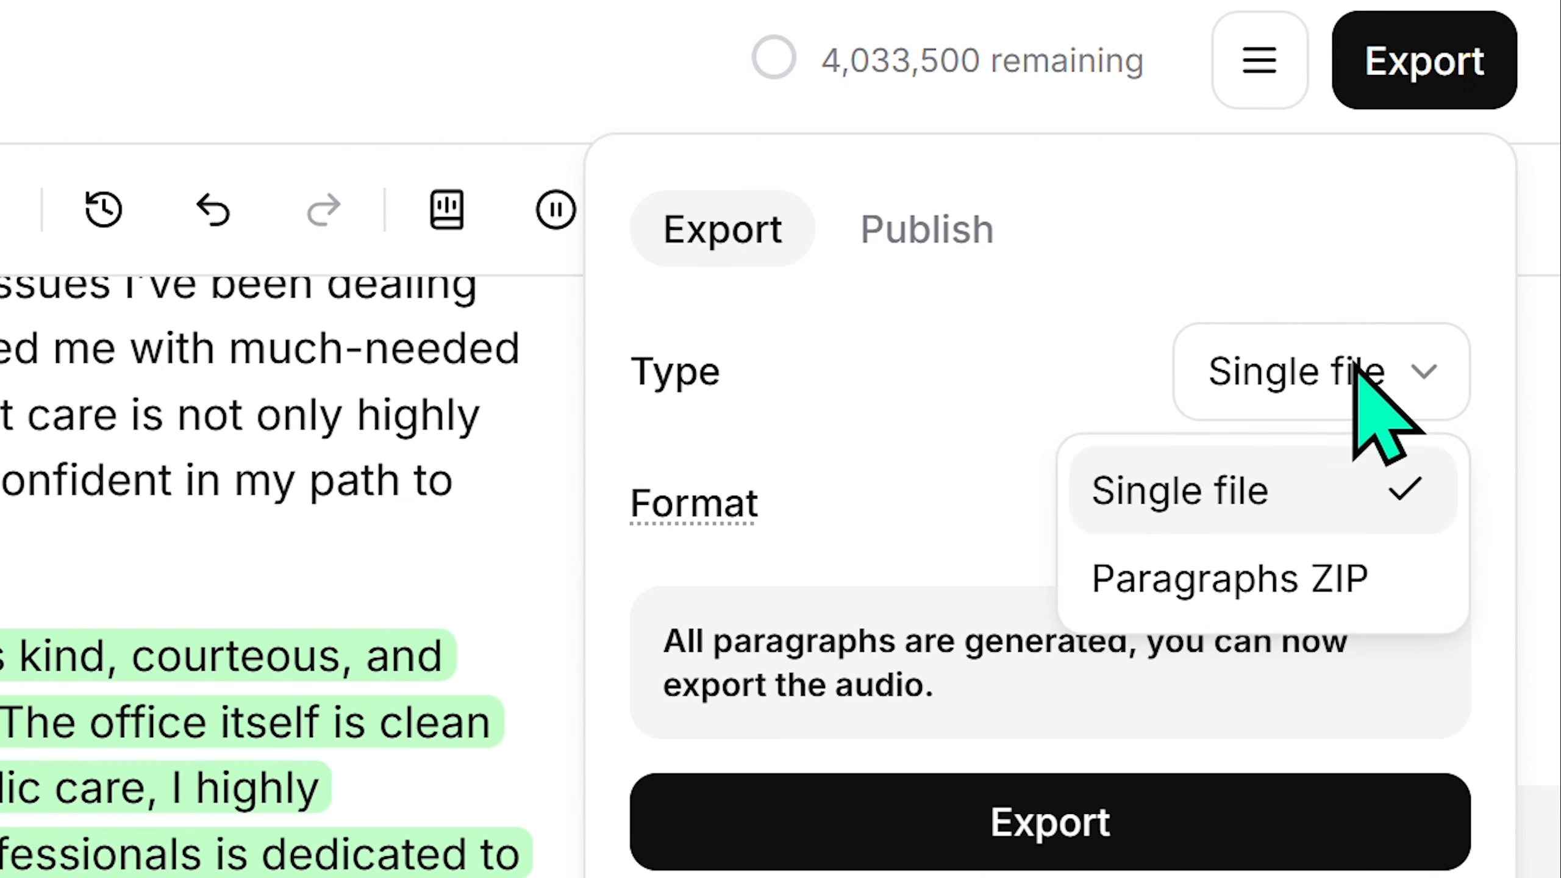
{"action": "left_click", "coordinate": [1234, 481]}
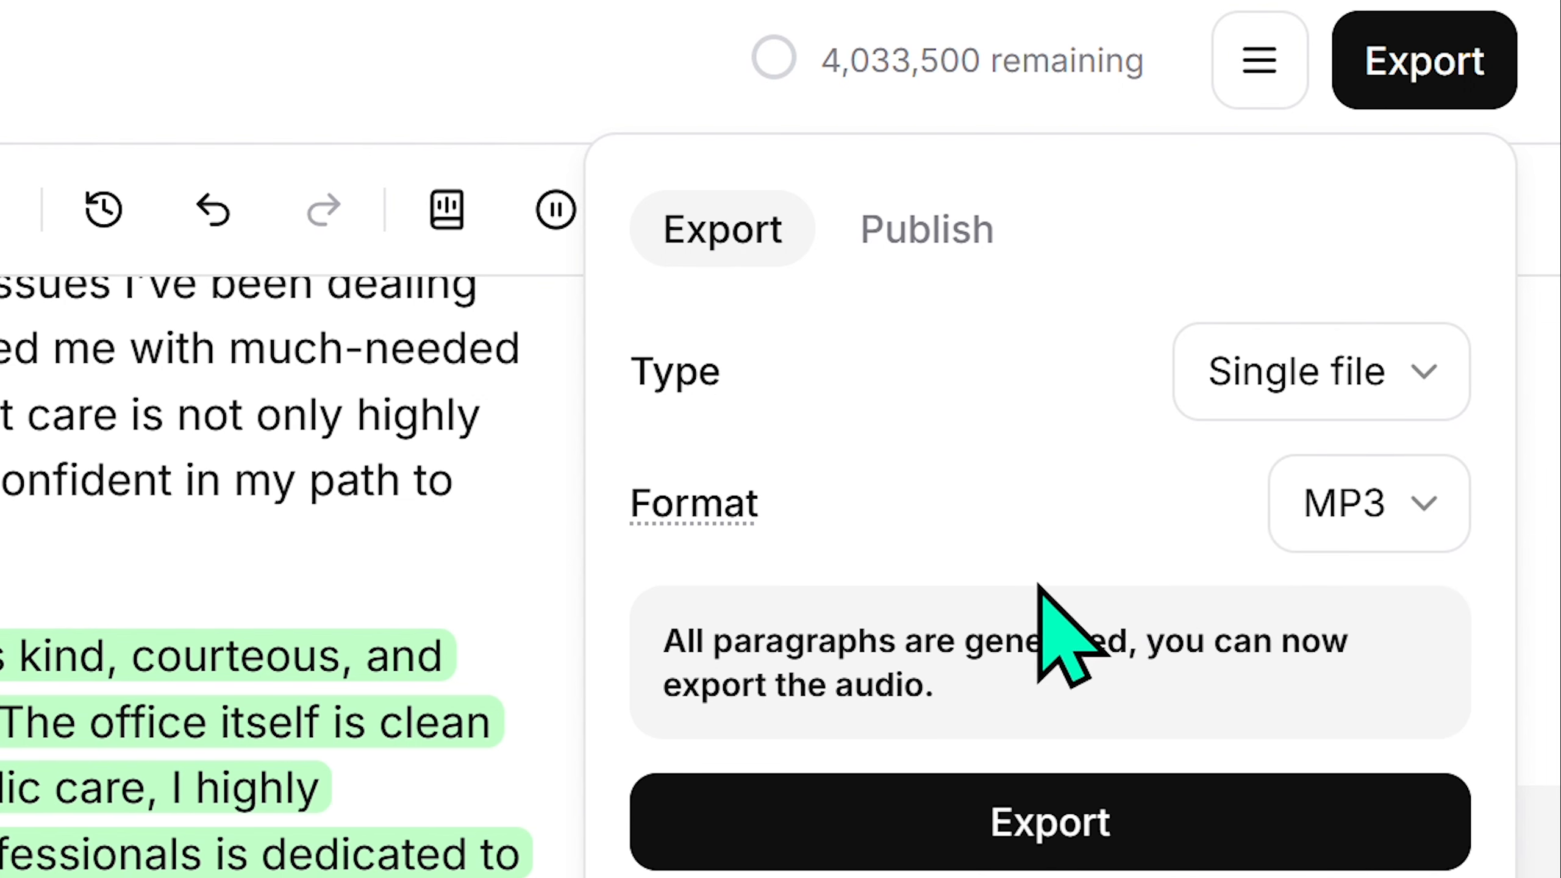
{"action": "left_click", "coordinate": [1407, 530]}
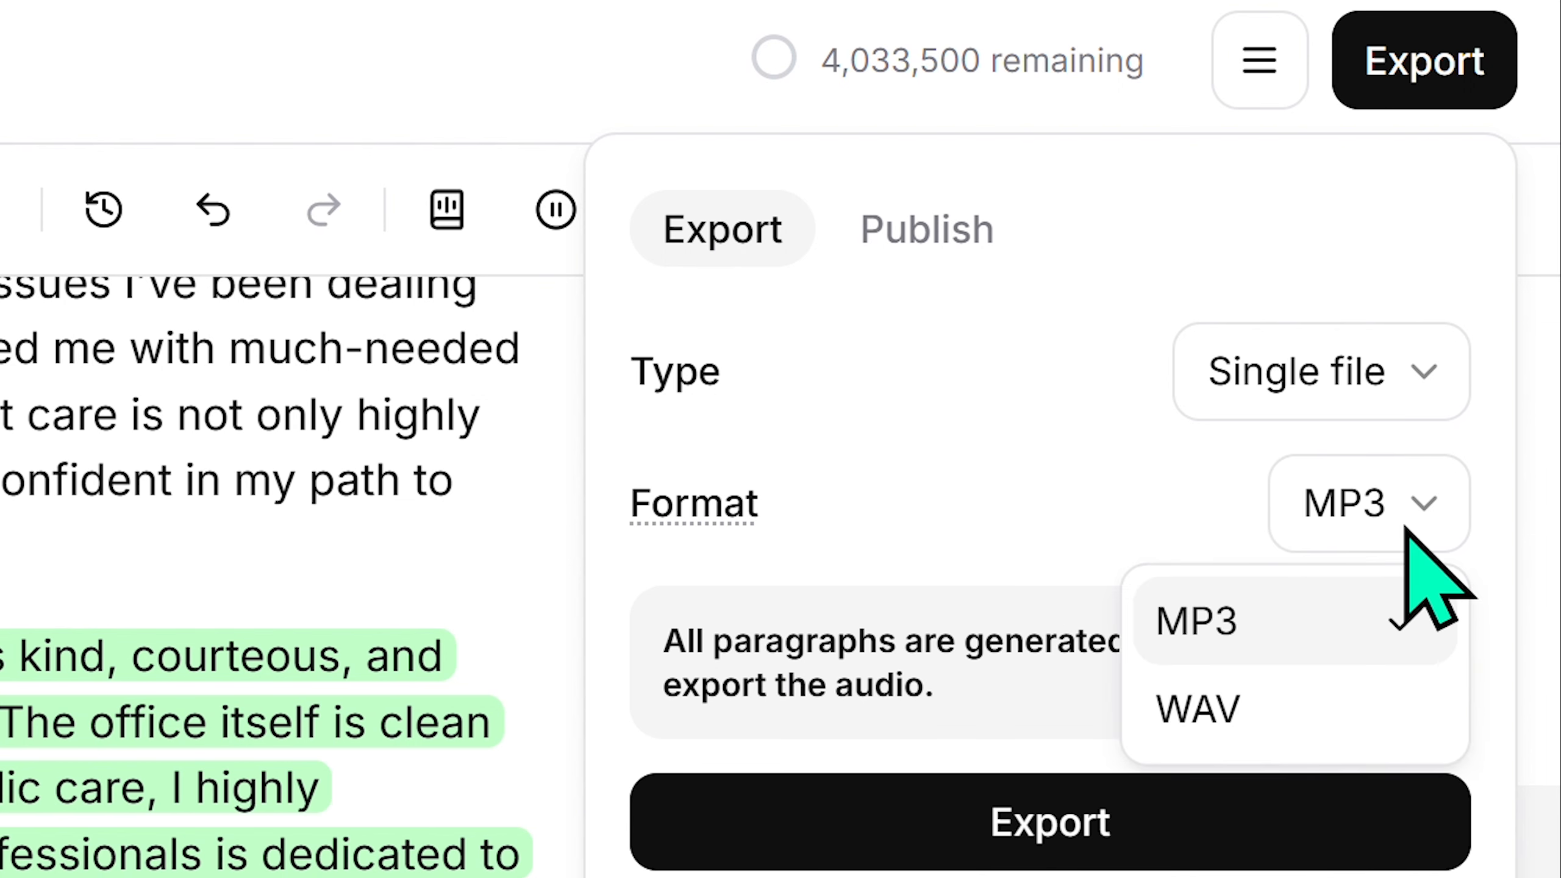
{"action": "left_click", "coordinate": [1274, 626]}
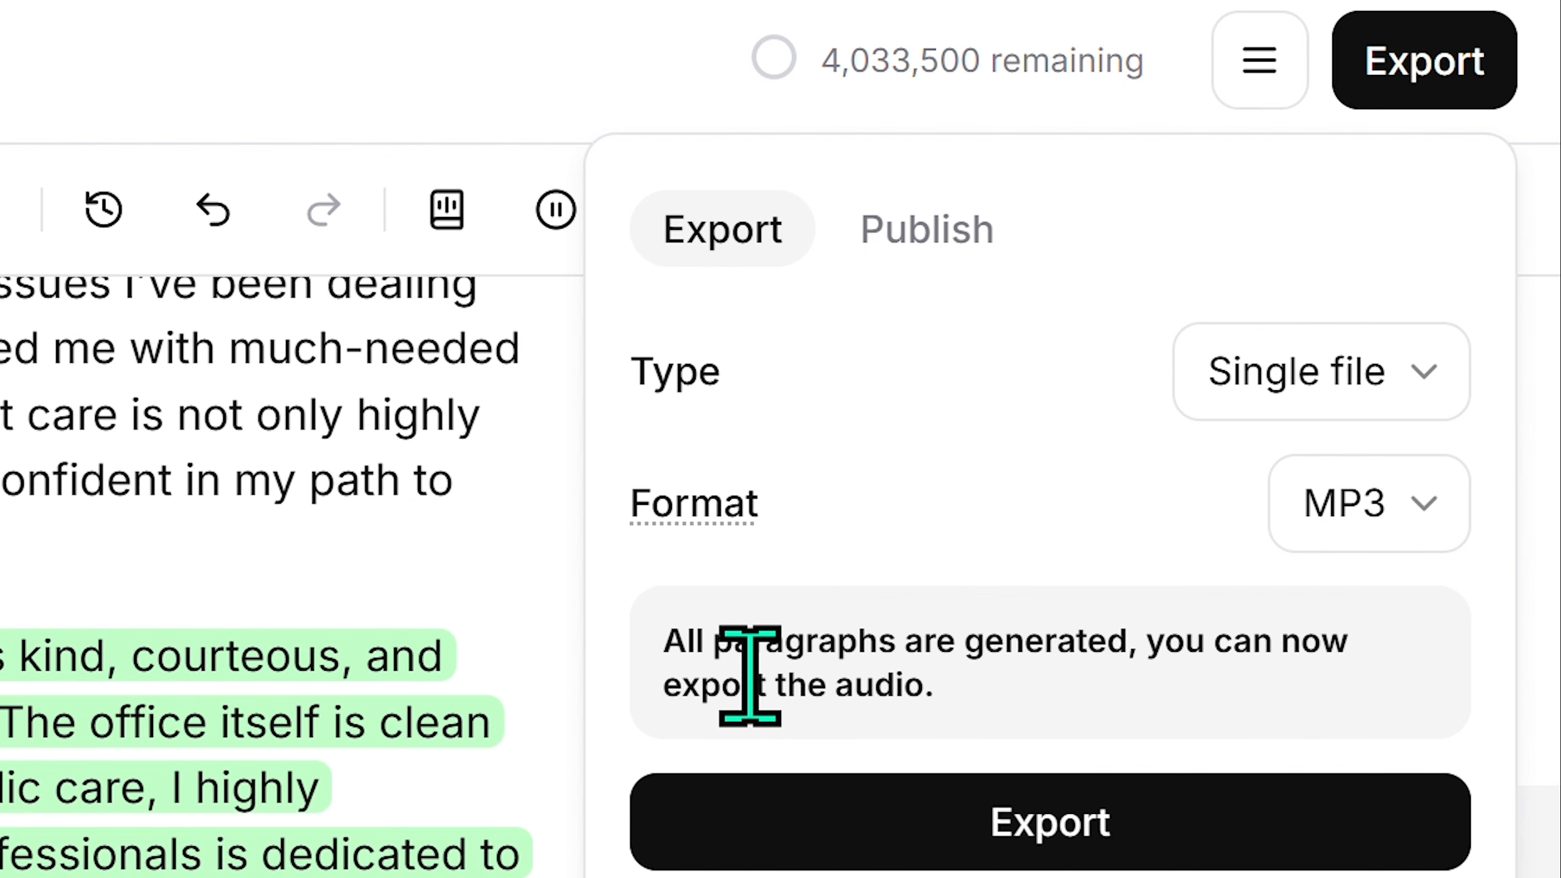
- Export the narration, download the MP3, and return to the post's Elementor editor
{"action": "left_click", "coordinate": [1051, 837]}
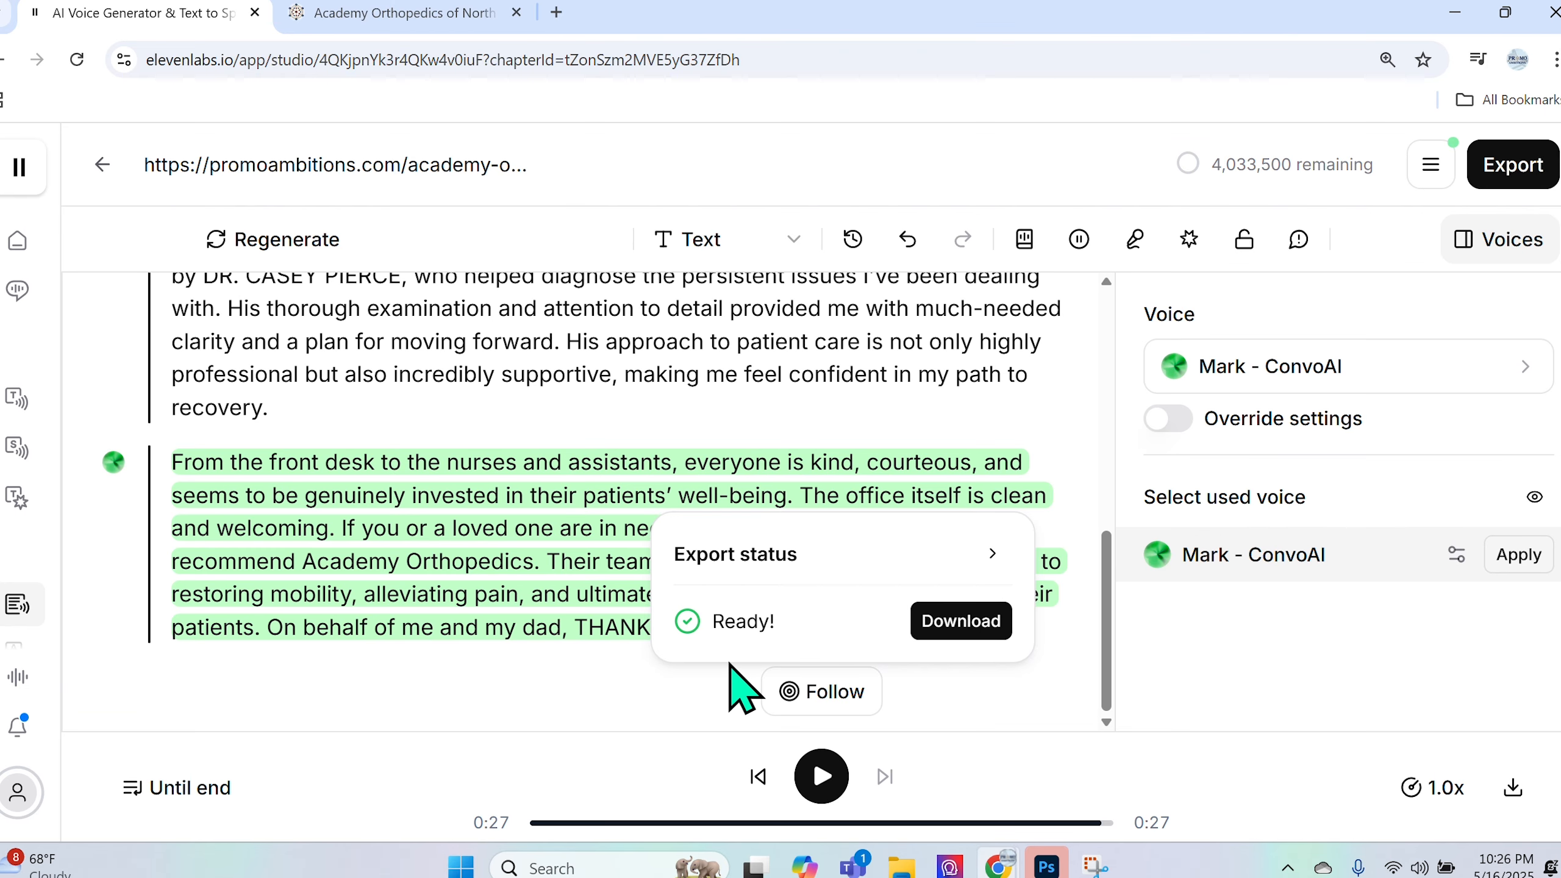
{"action": "left_click", "coordinate": [962, 623]}
{"action": "key", "text": "ctrl+Tab"}
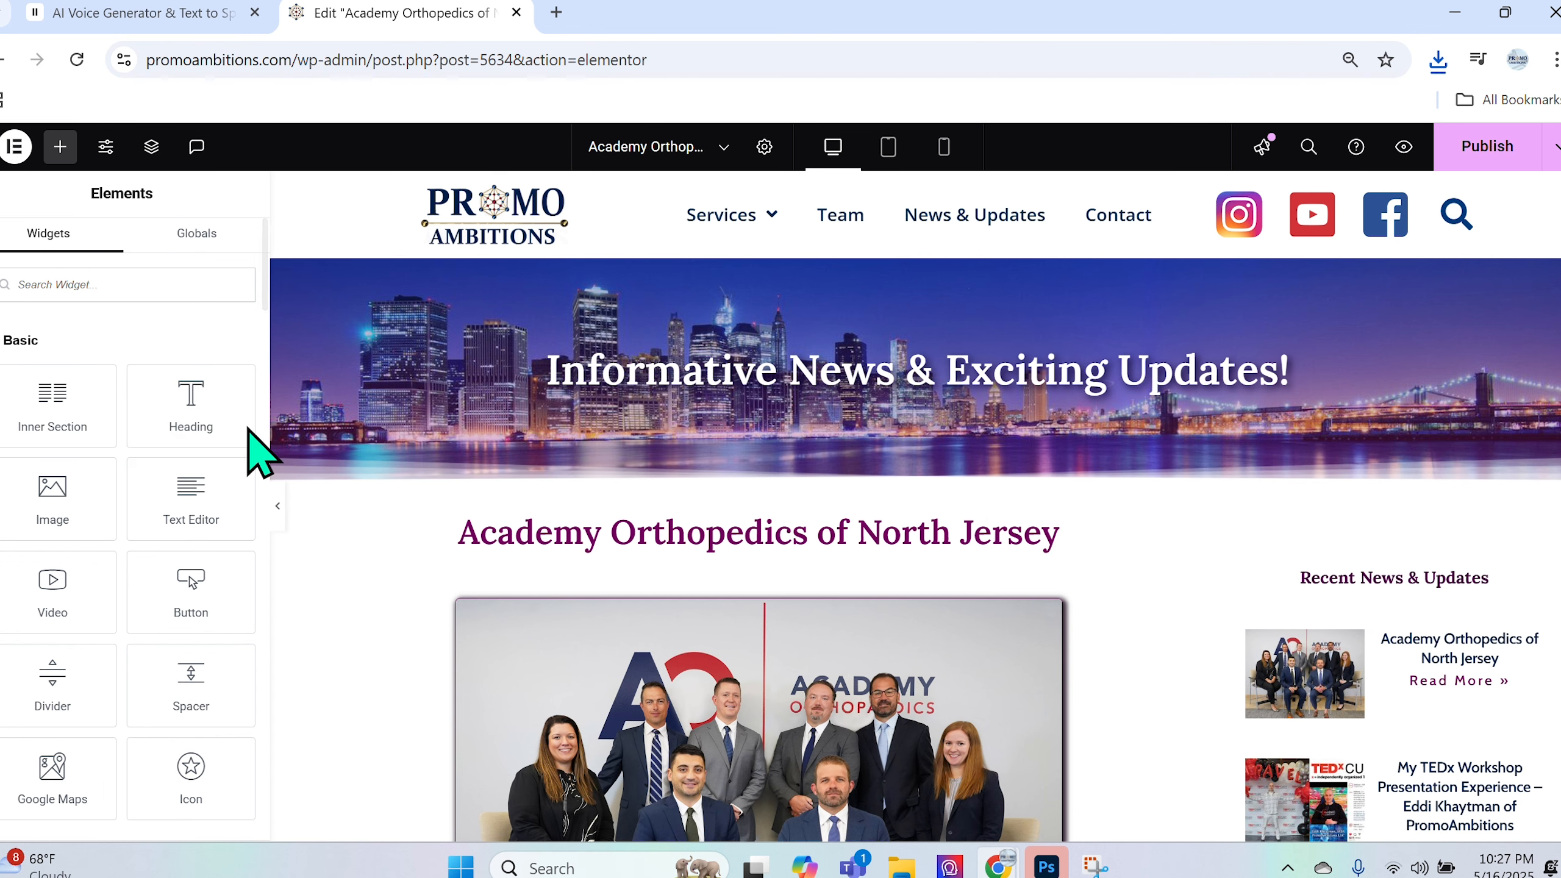
- Drop a WordPress Audio widget above the post's opening paragraph and choose the mp3-1.mp3 file for it
{"action": "scroll", "coordinate": [289, 455], "scroll_direction": "down", "scroll_amount": 5}
{"action": "scroll", "coordinate": [62, 617], "scroll_direction": "down", "scroll_amount": 15}
{"action": "scroll", "coordinate": [64, 621], "scroll_direction": "down", "scroll_amount": 10}
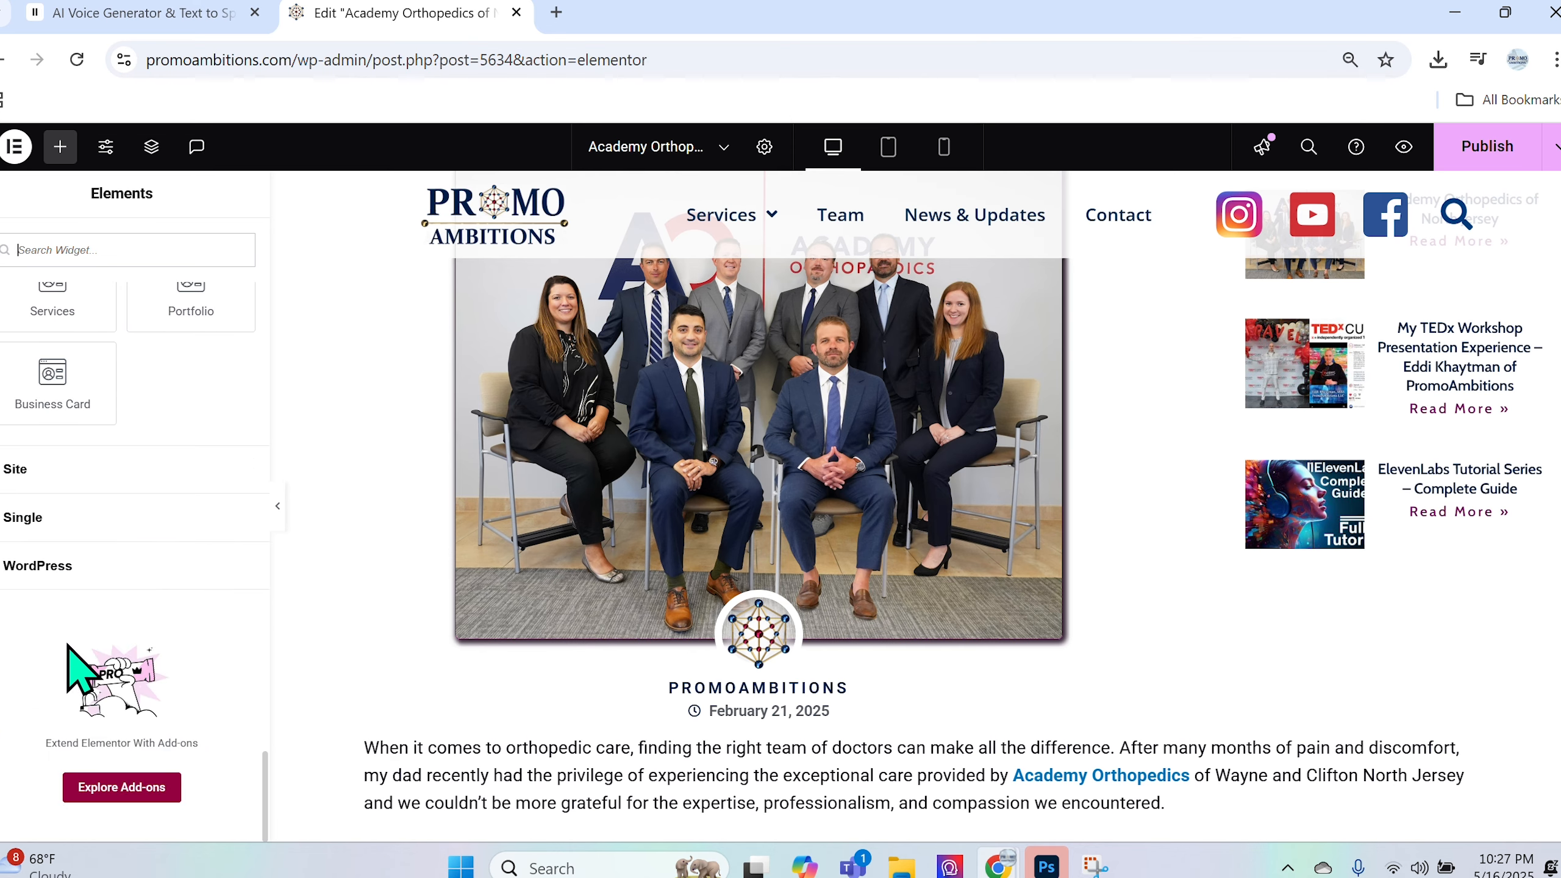
{"action": "left_click", "coordinate": [59, 569]}
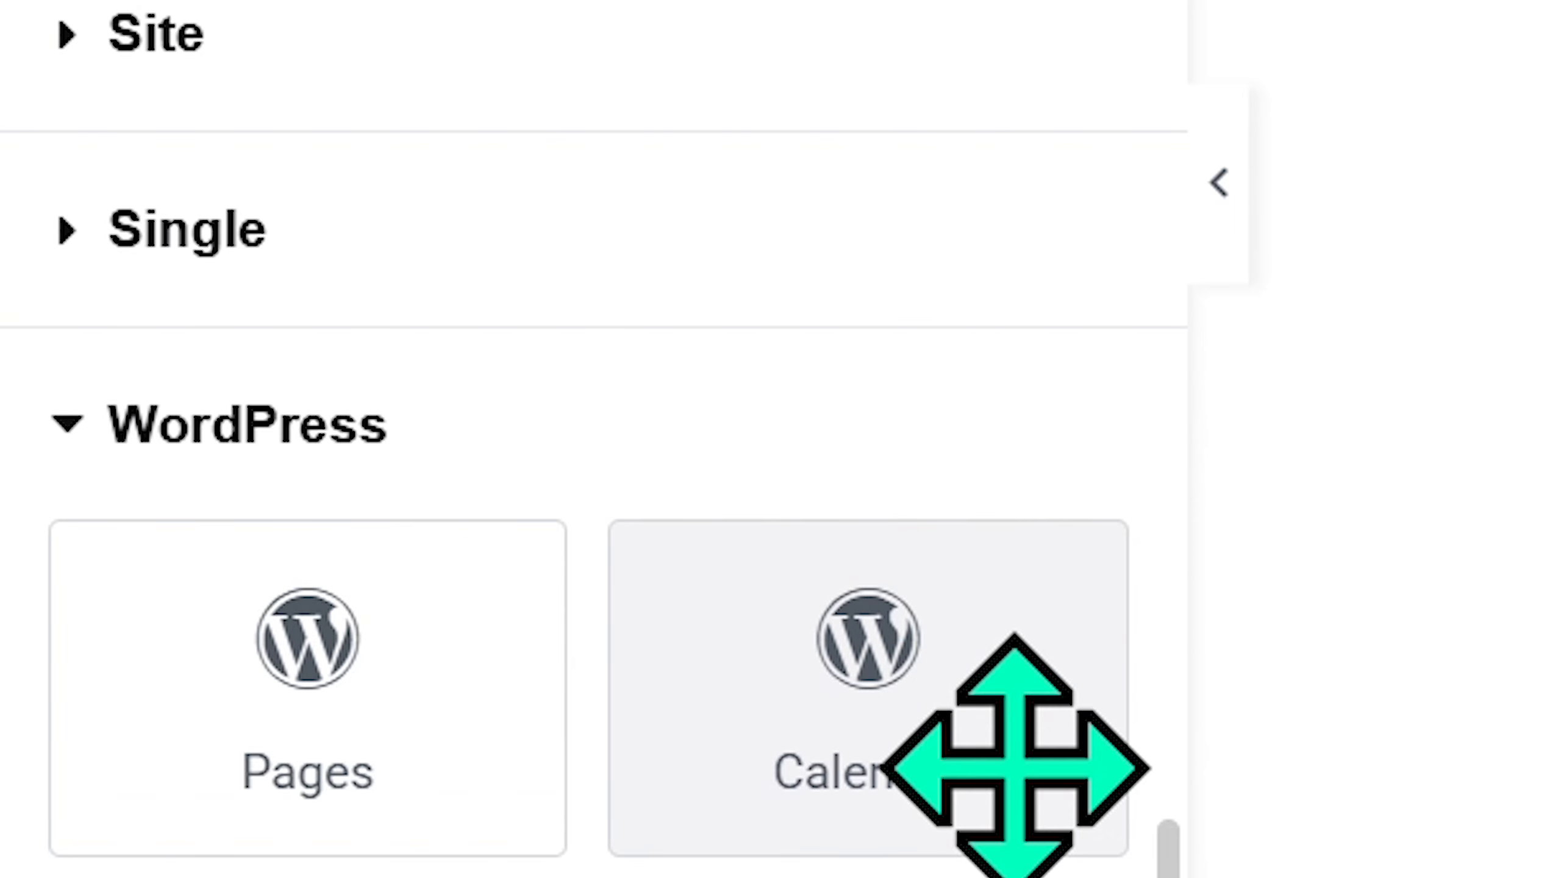
{"action": "scroll", "coordinate": [1013, 766], "scroll_direction": "down", "scroll_amount": 5}
{"action": "left_click_drag", "start_coordinate": [179, 730], "coordinate": [821, 753]}
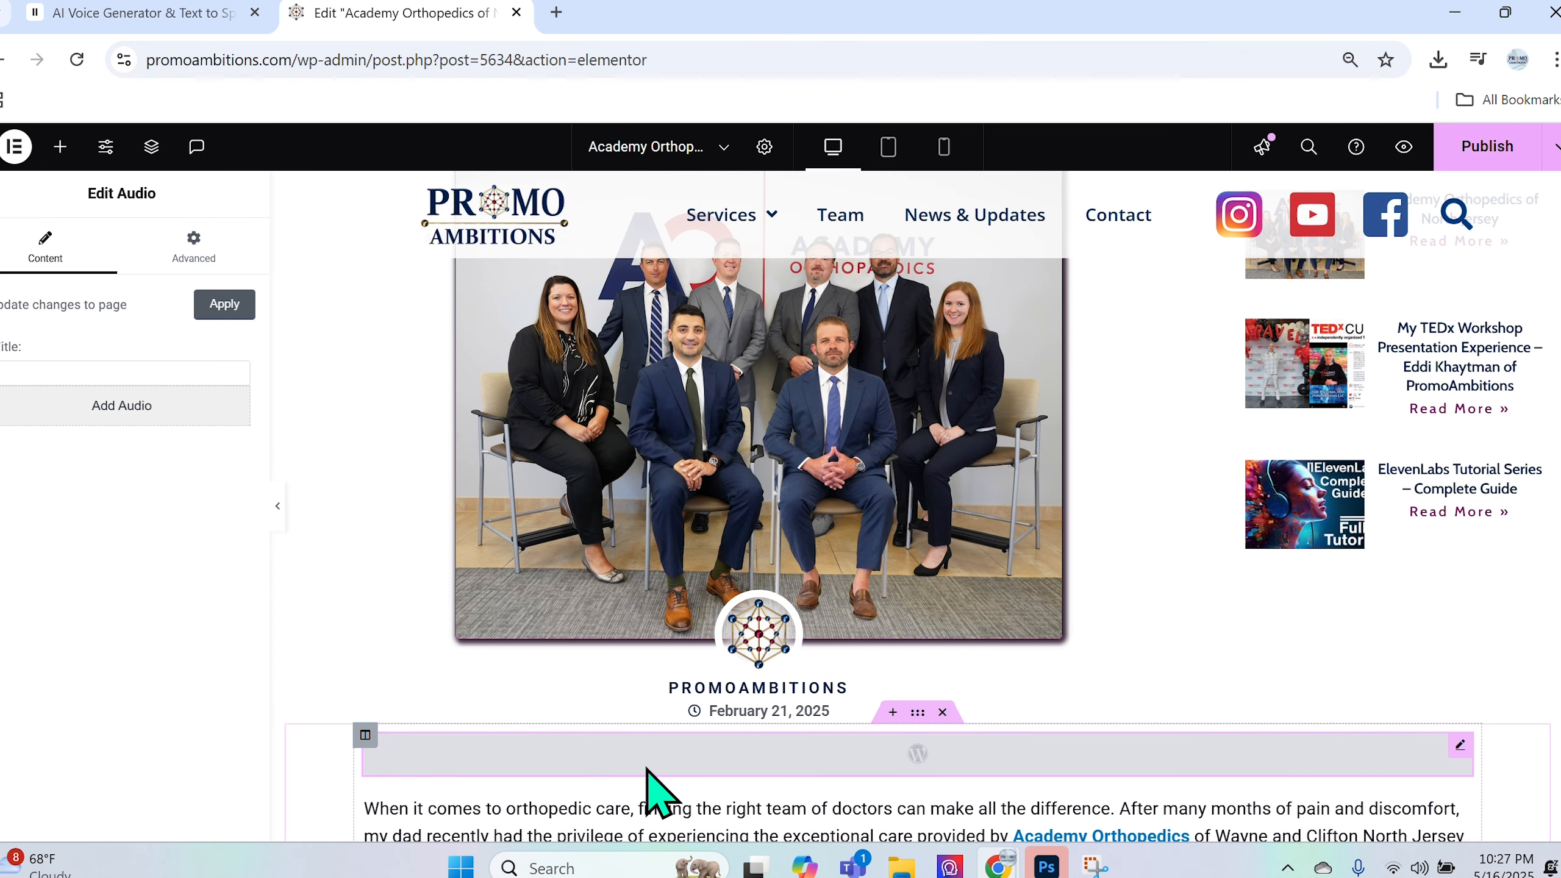
{"action": "left_click", "coordinate": [98, 406]}
{"action": "left_click", "coordinate": [872, 492]}
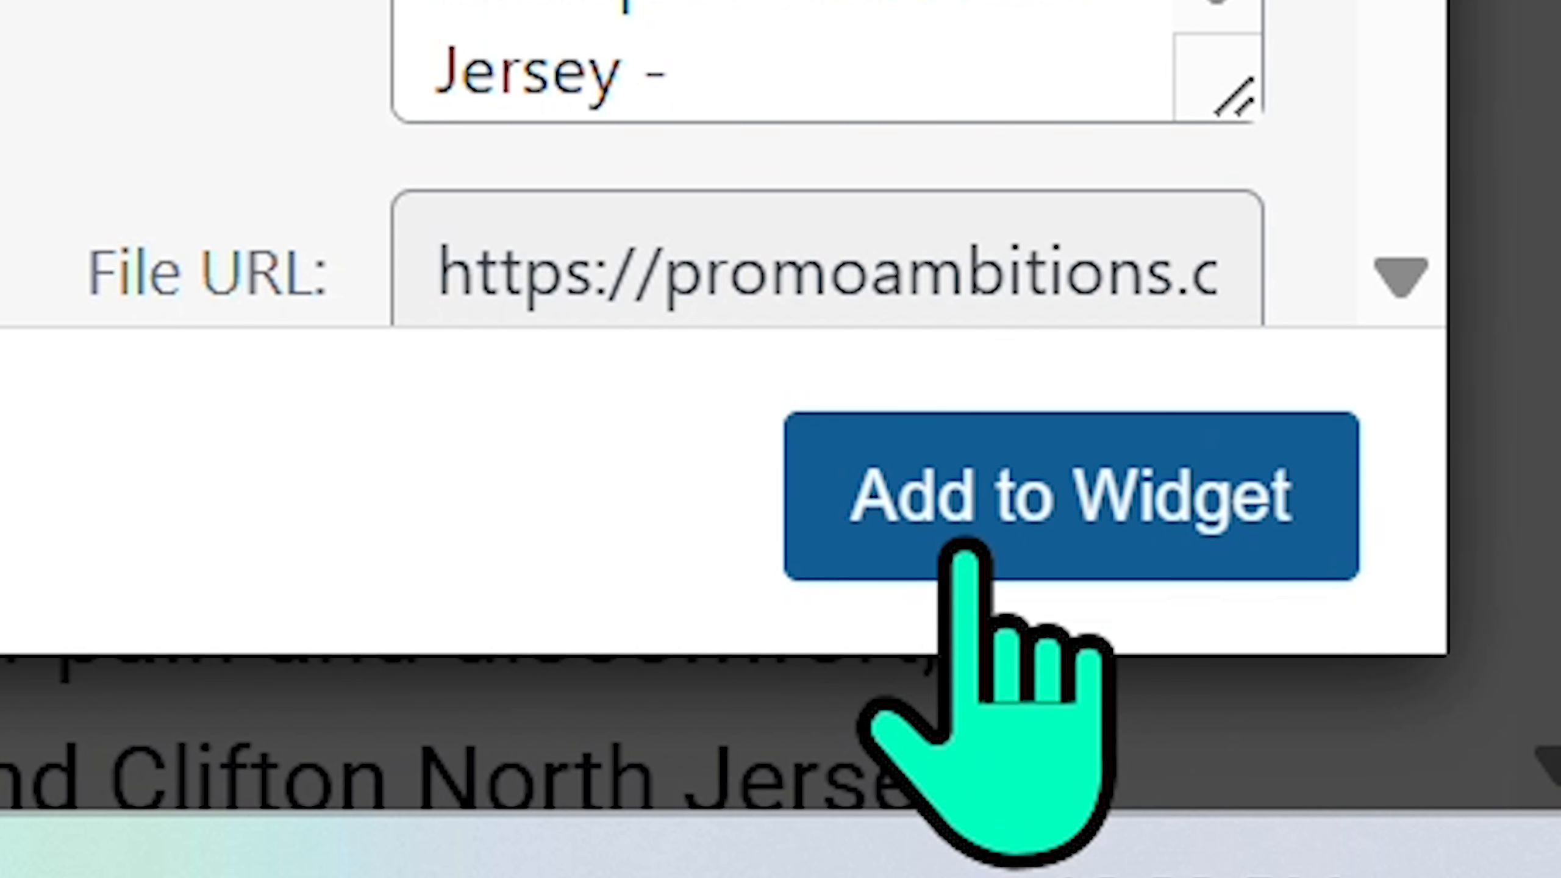
- Attach the audio, title the player 'Press Play To Listen to the Article...', and publish the post
{"action": "left_click", "coordinate": [964, 546]}
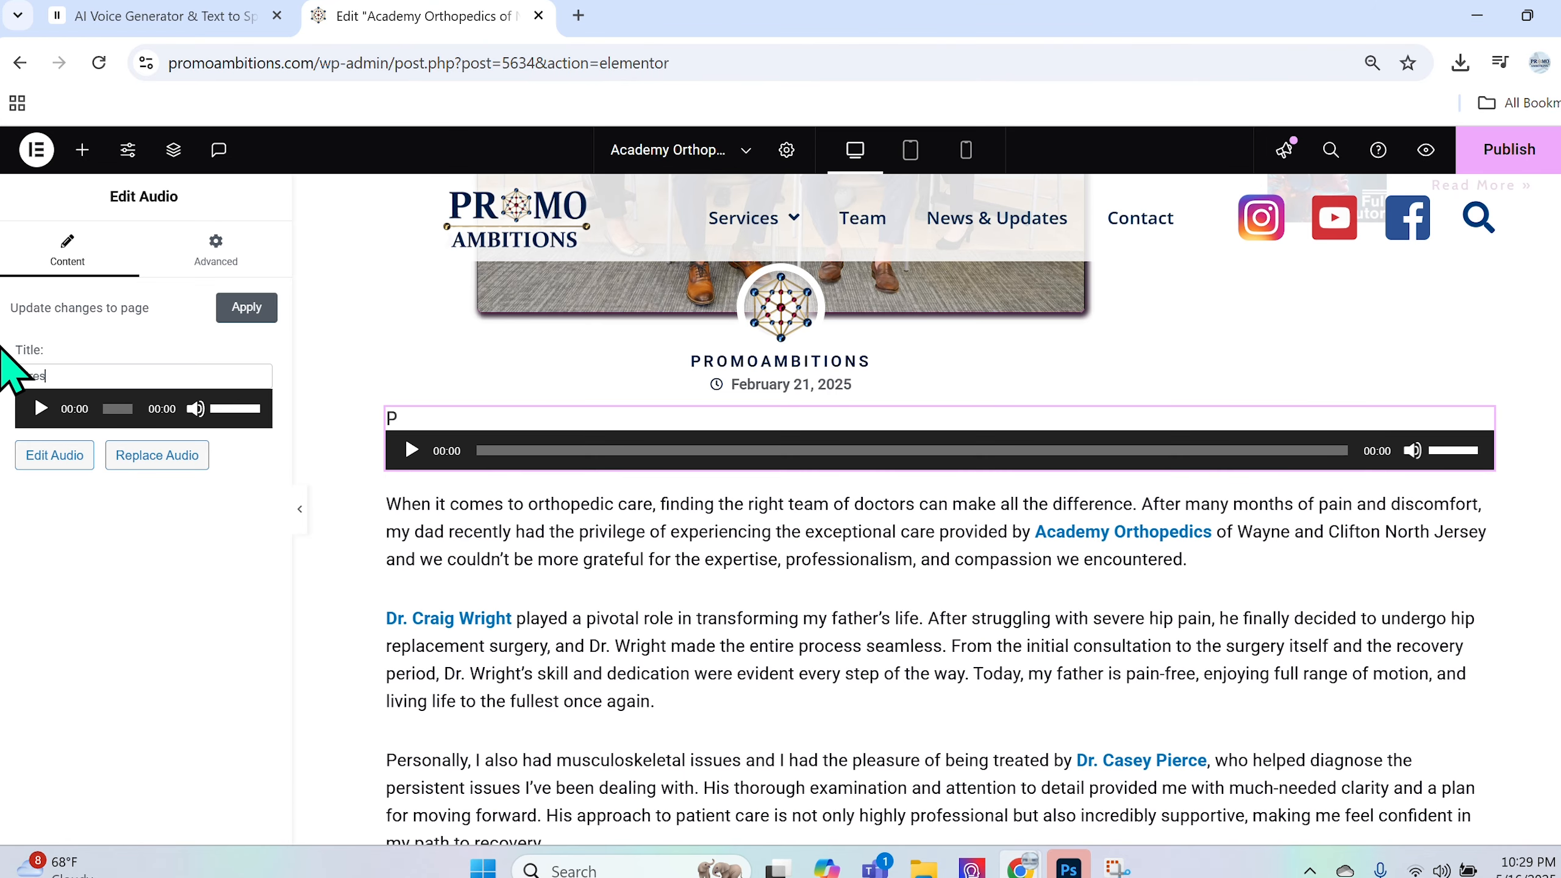
{"action": "type", "text": "Press Play To Listen to"}
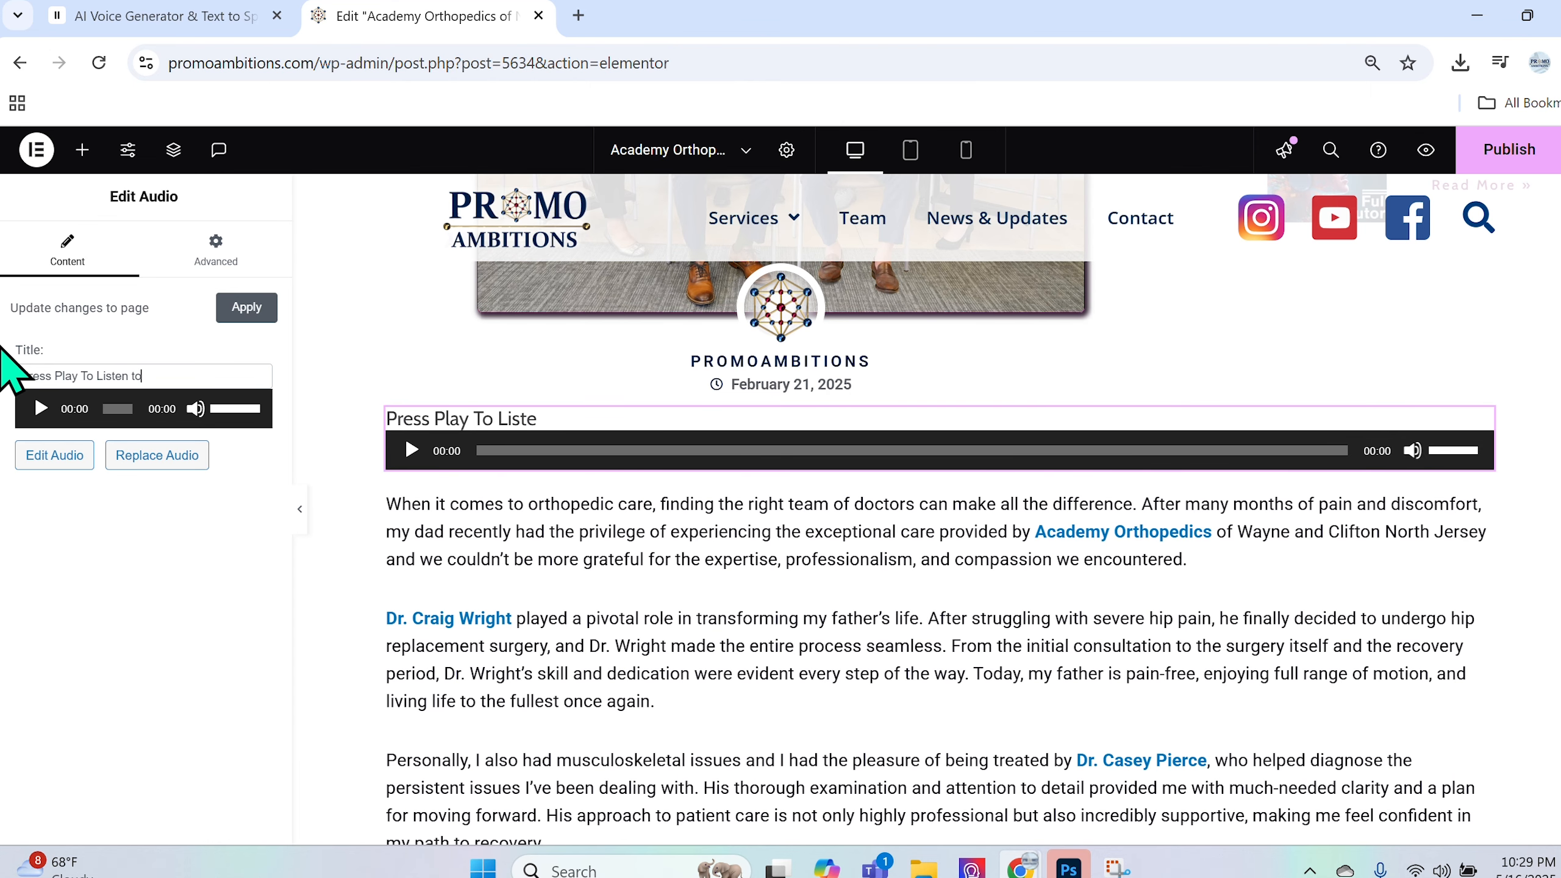
{"action": "type", "text": " the Article!"}
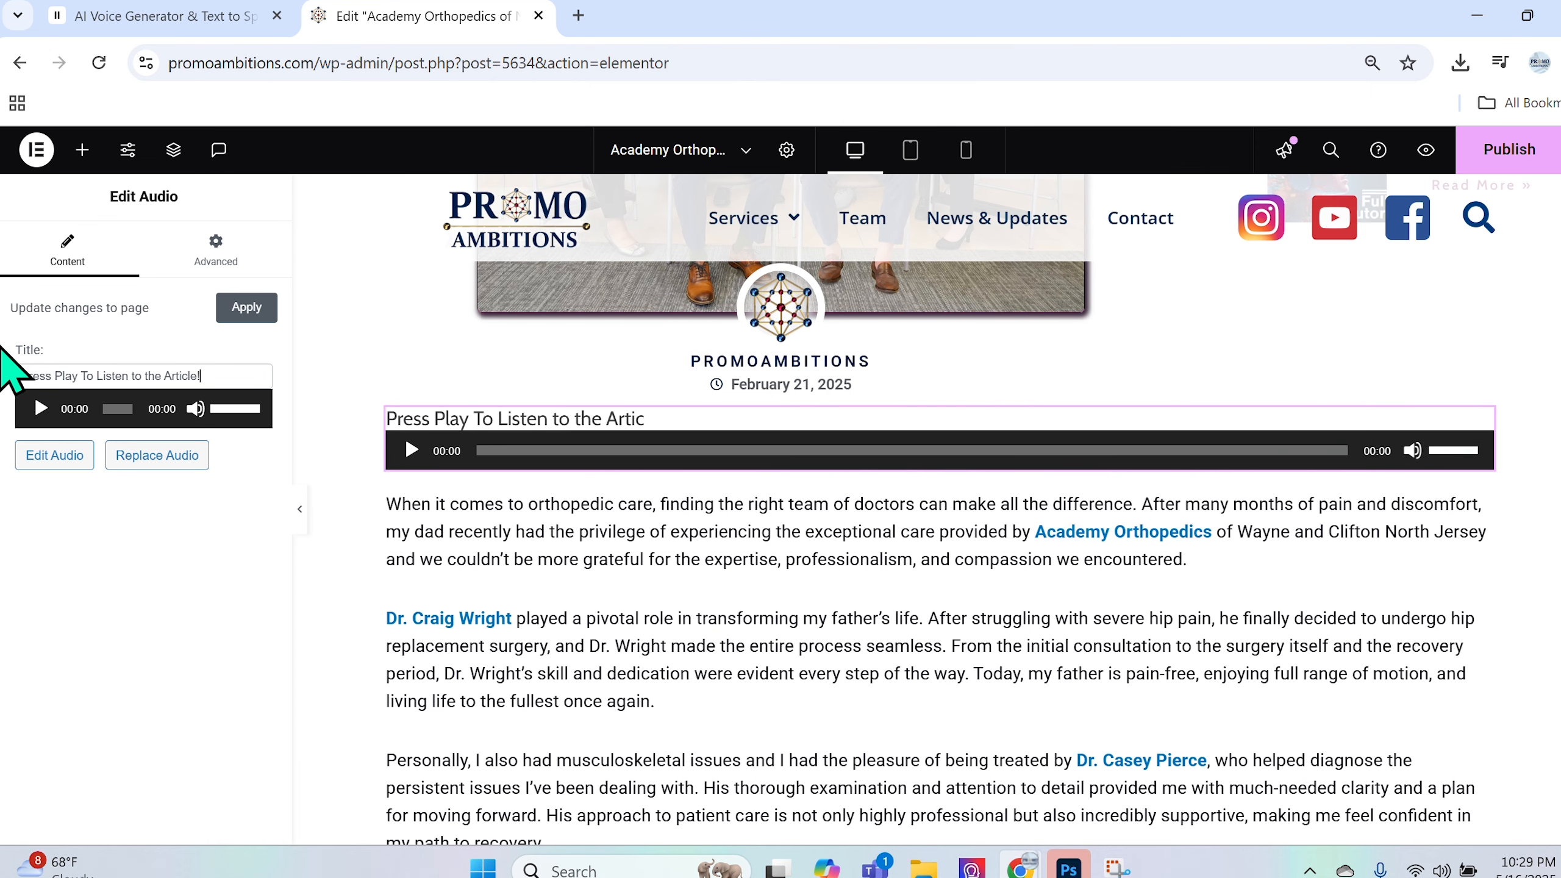
{"action": "key", "text": "BackSpace"}
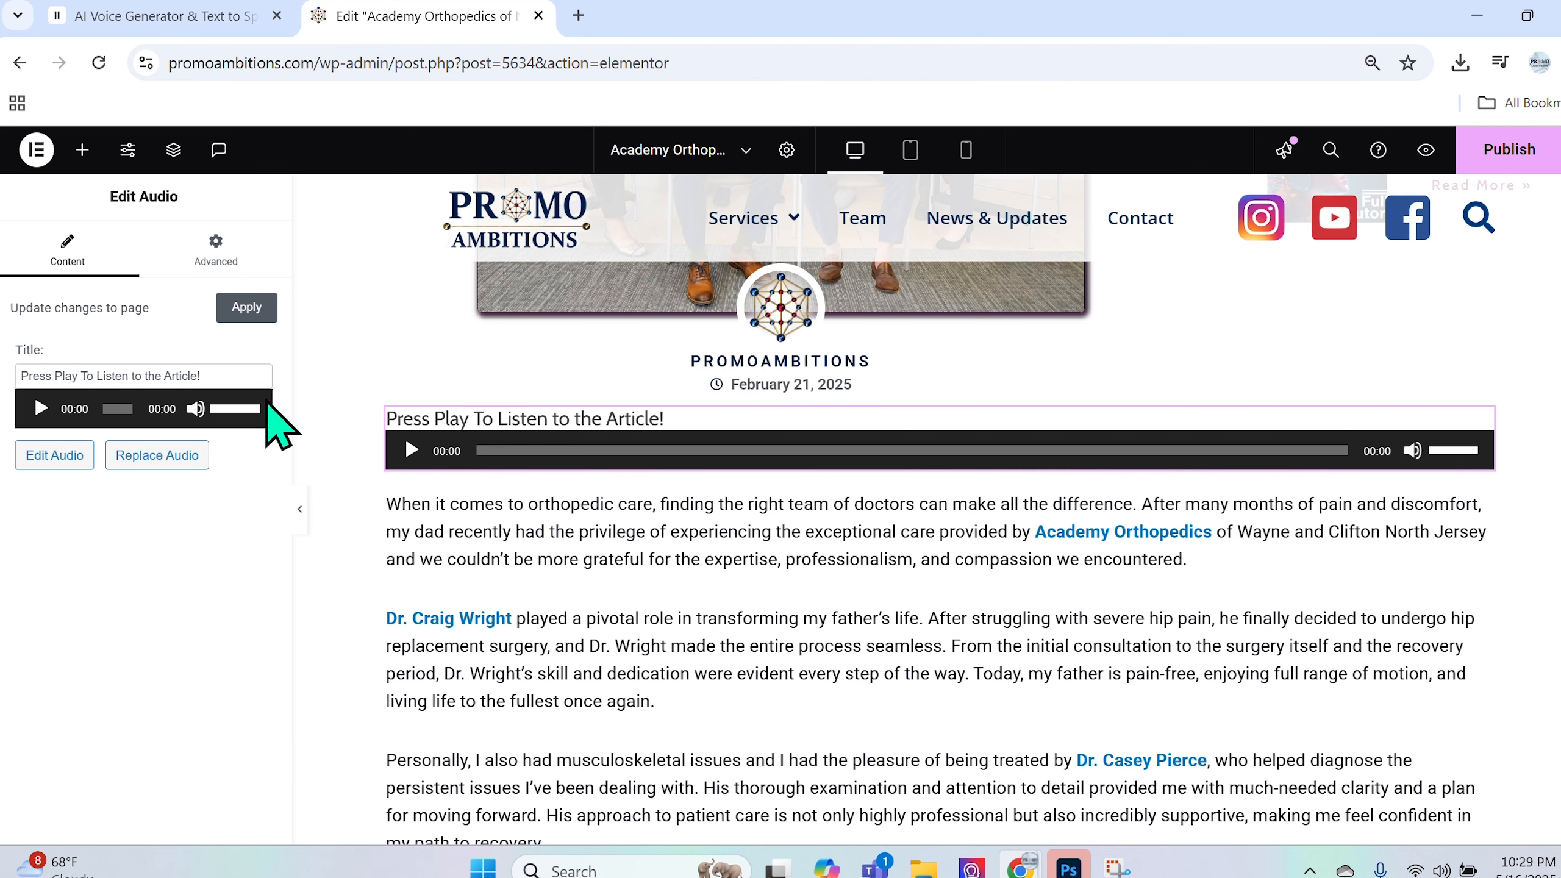
{"action": "type", "text": "..."}
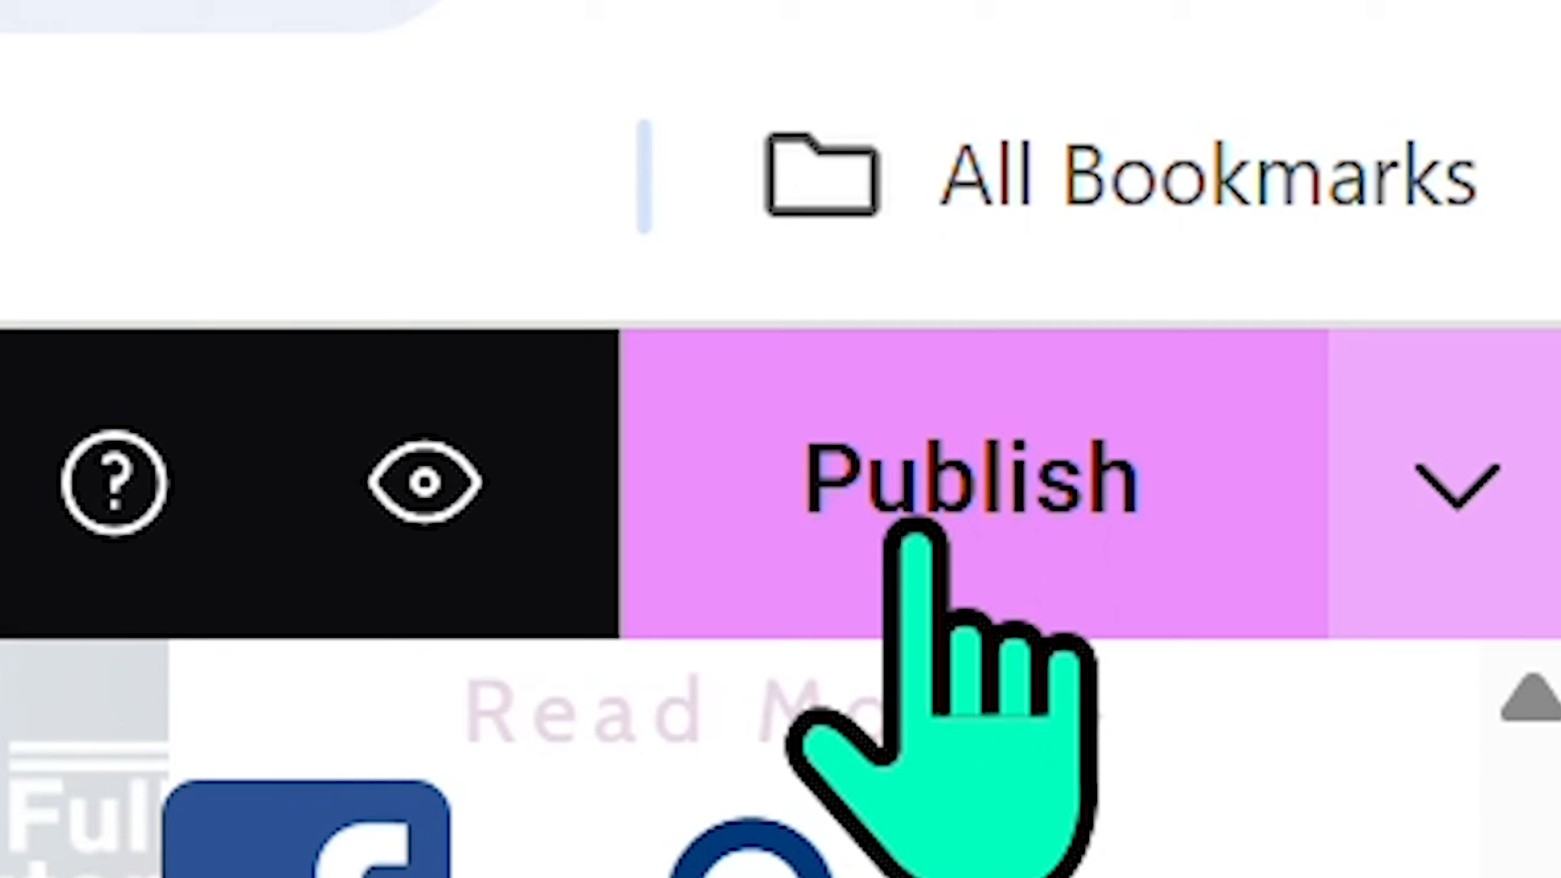
{"action": "left_click", "coordinate": [1500, 161]}
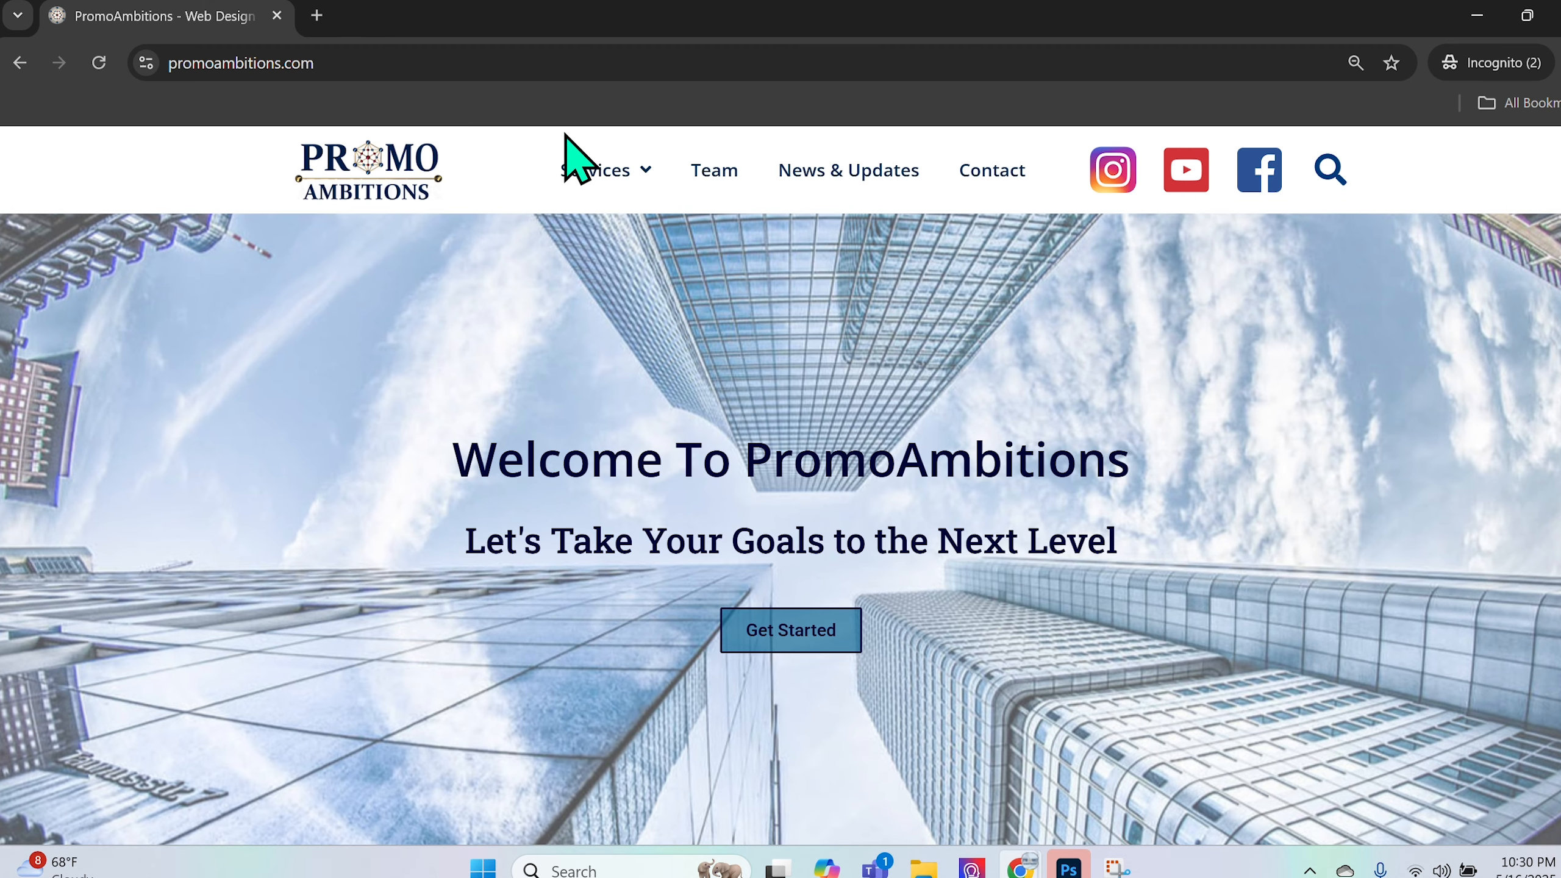
- From News & Updates, open the Academy Orthopedics of North Jersey post and scroll to its audio player
{"action": "mouse_move", "coordinate": [612, 198]}
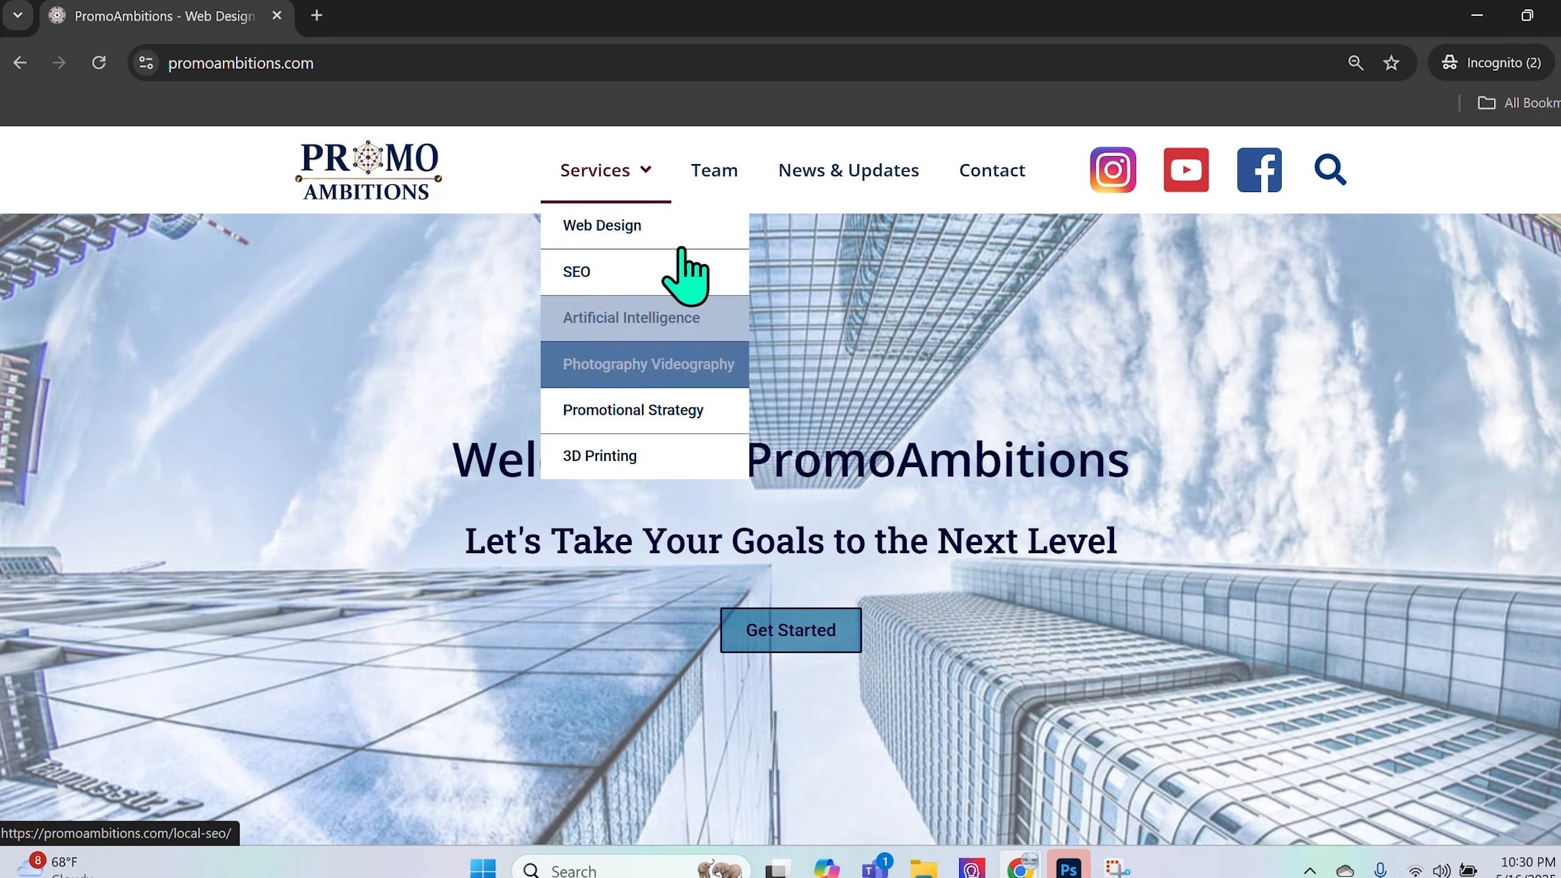
{"action": "left_click", "coordinate": [869, 187]}
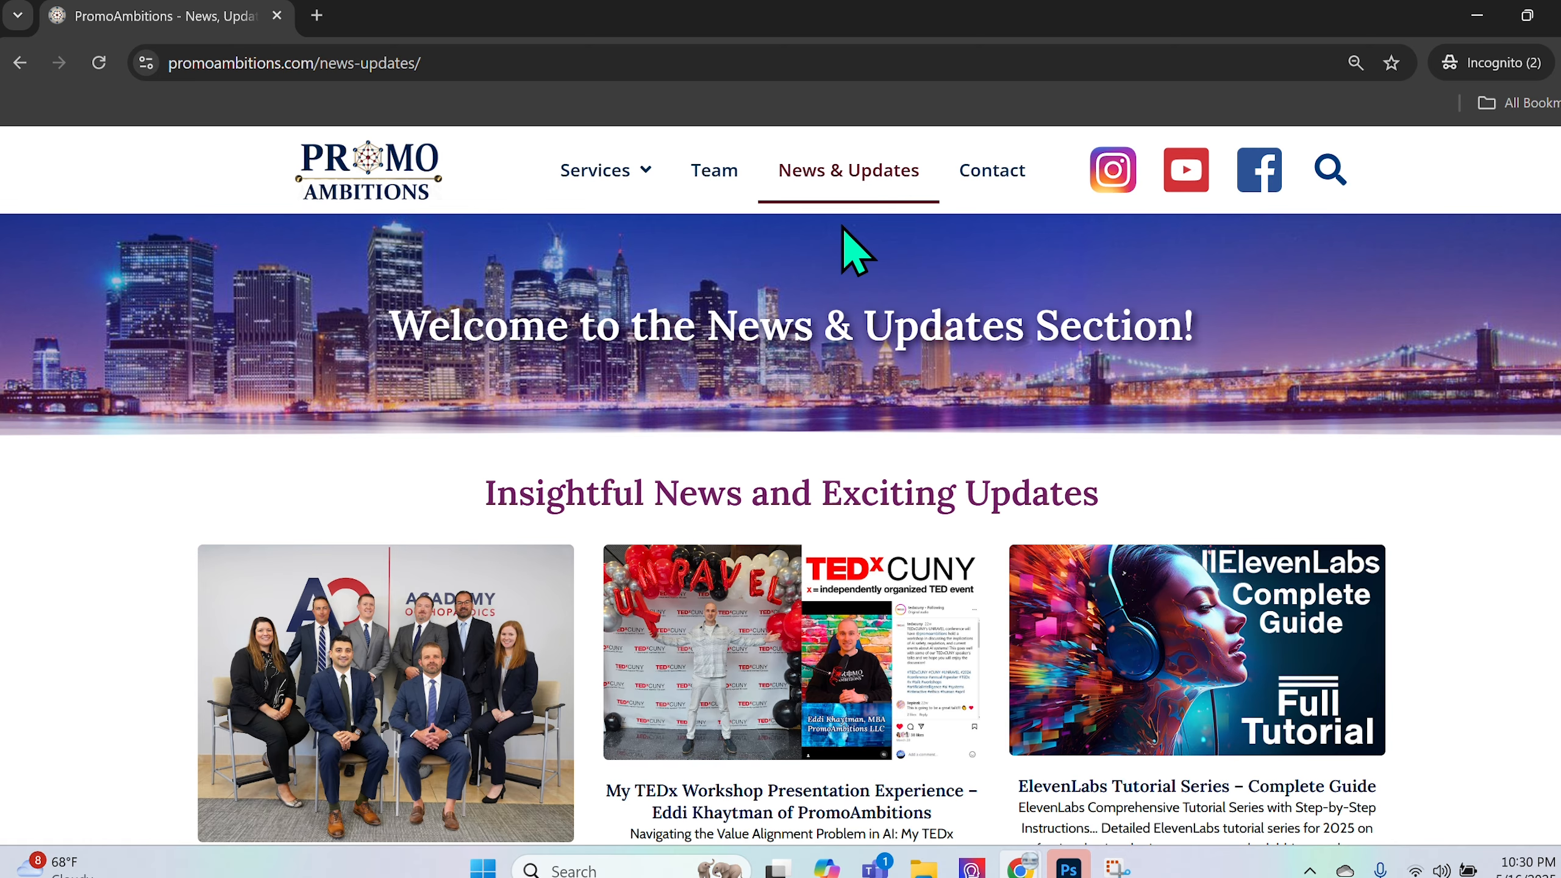
{"action": "scroll", "coordinate": [724, 429], "scroll_direction": "down", "scroll_amount": 5}
{"action": "left_click", "coordinate": [462, 406]}
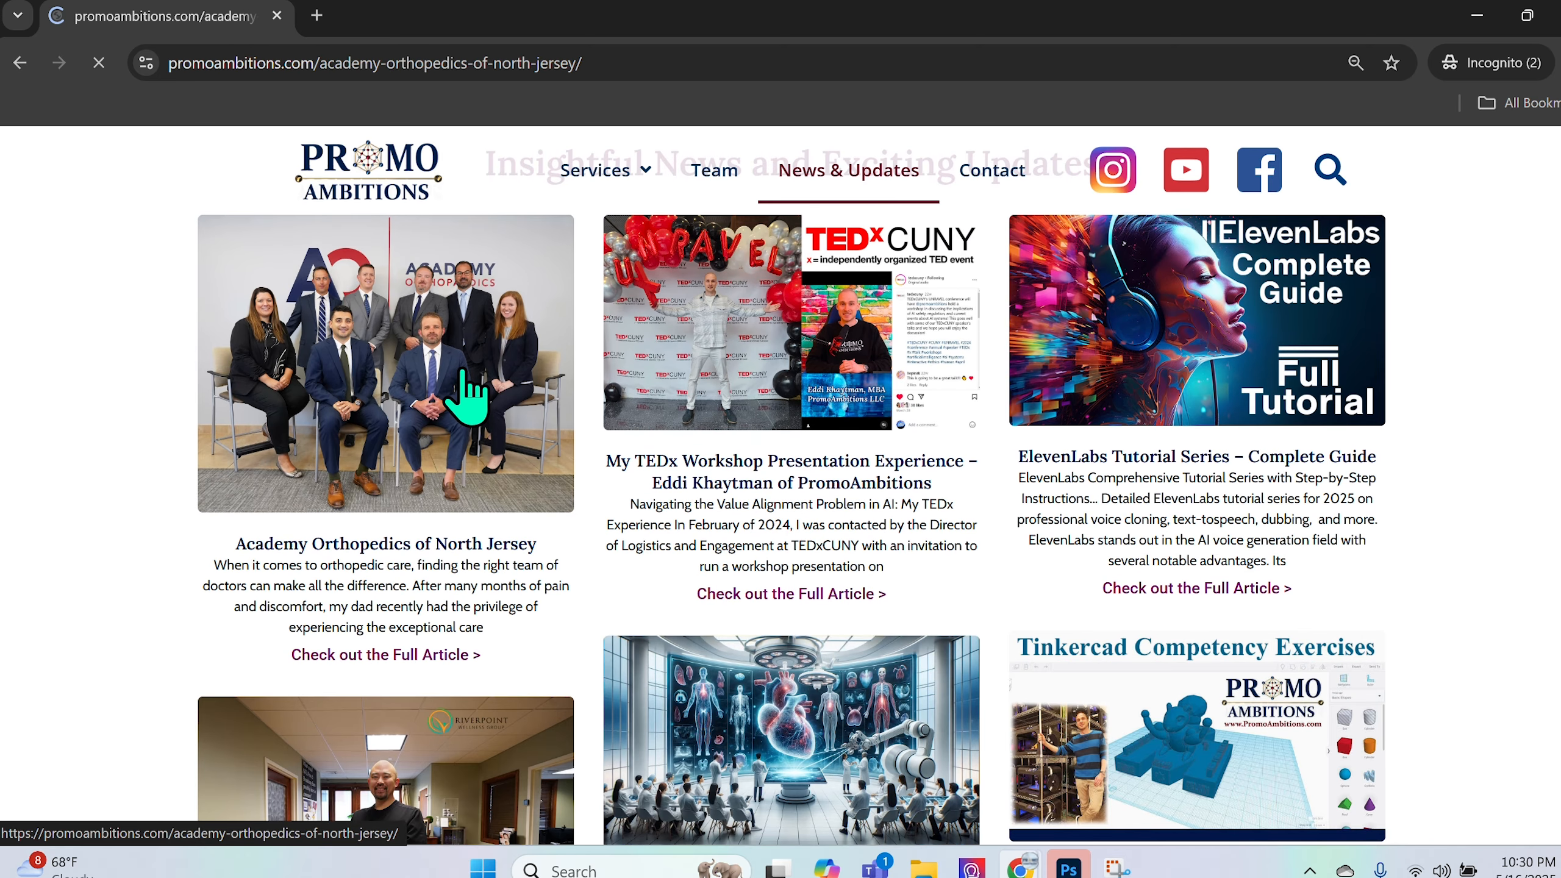
{"action": "scroll", "coordinate": [742, 463], "scroll_direction": "down", "scroll_amount": 10}
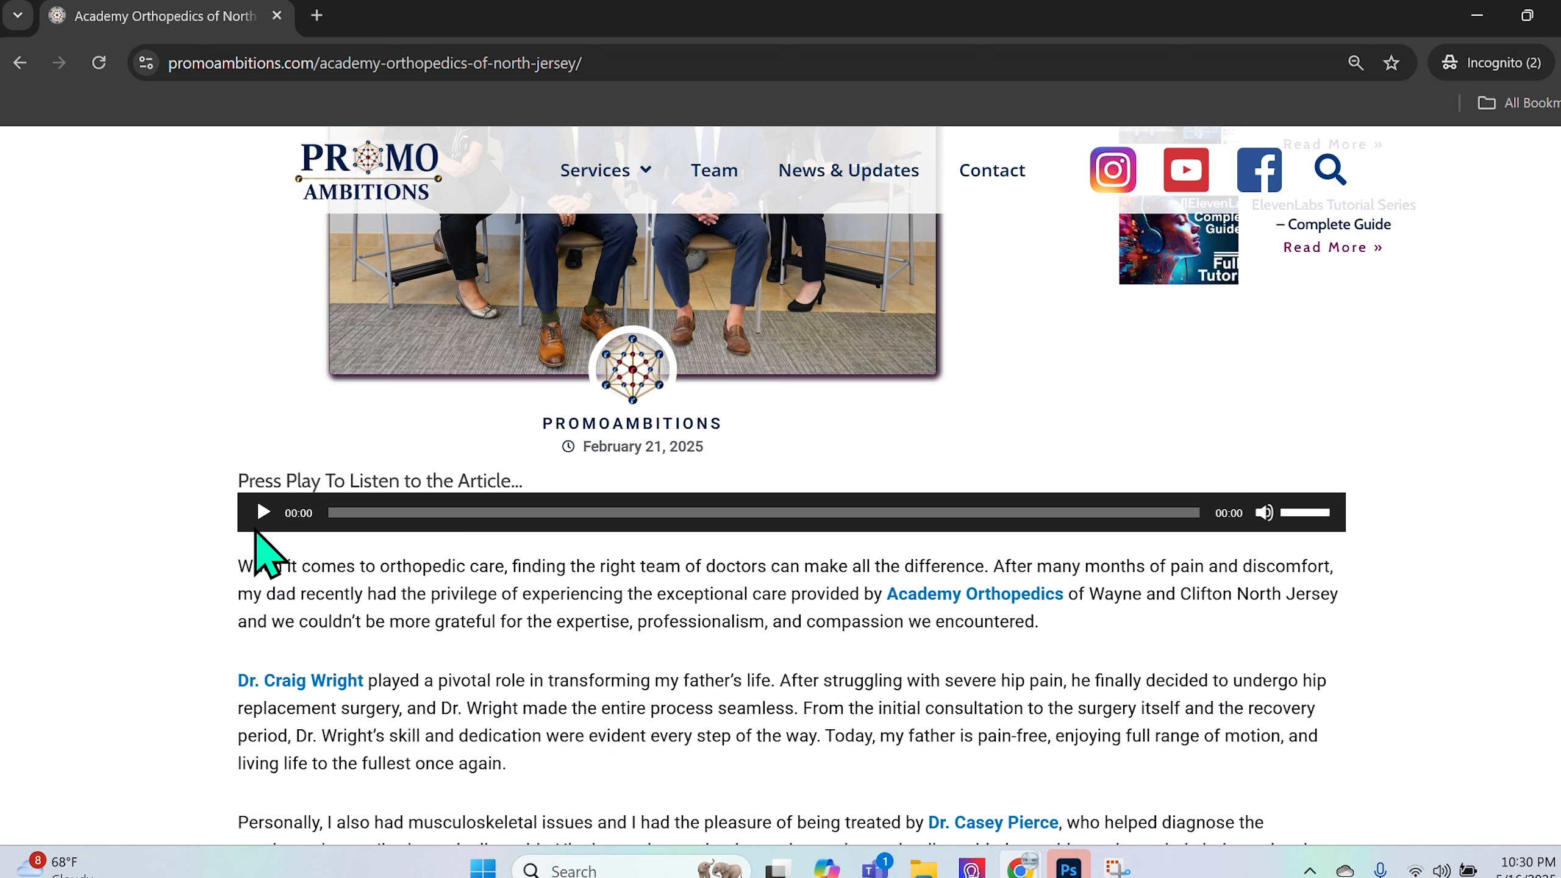
- Play the post's embedded narration and scroll through the article while it plays
{"action": "left_click", "coordinate": [263, 512]}
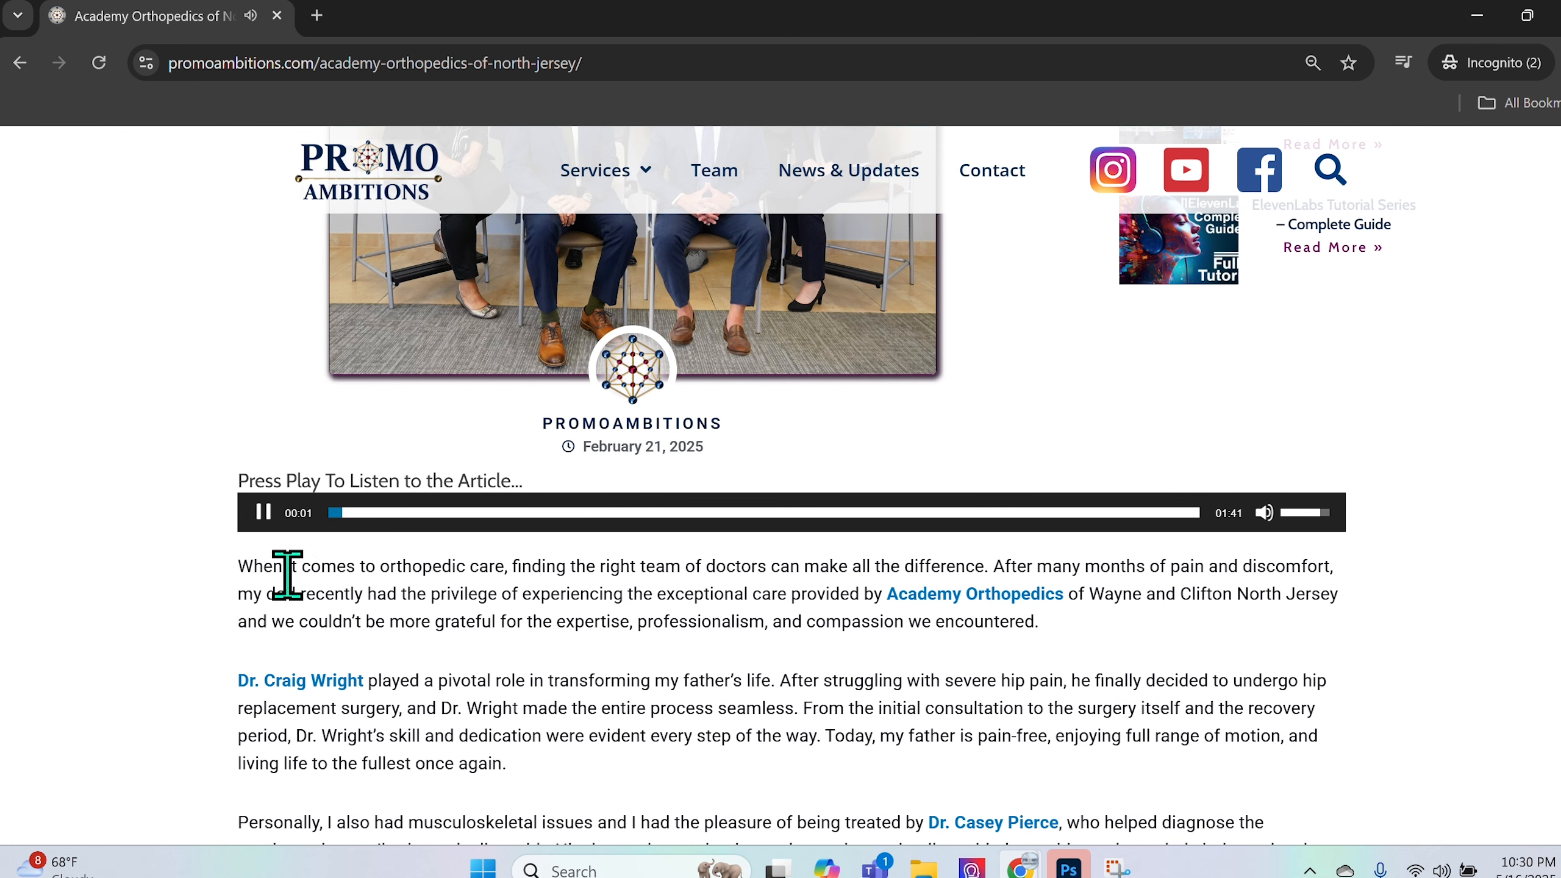
{"action": "scroll", "coordinate": [312, 623], "scroll_direction": "down", "scroll_amount": 3}
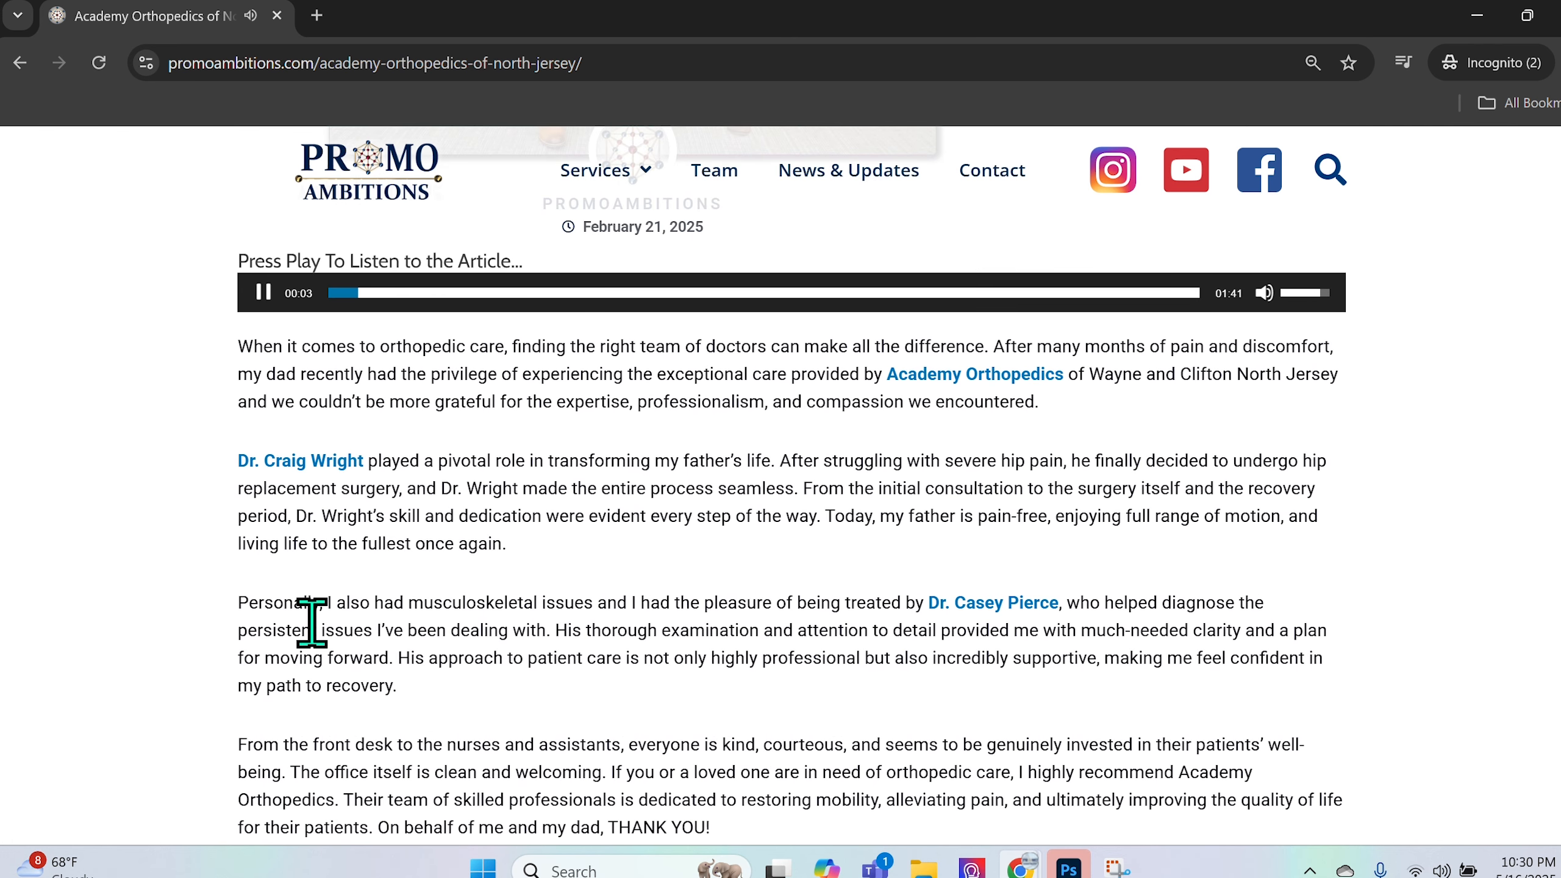
{"action": "scroll", "coordinate": [311, 623], "scroll_direction": "up", "scroll_amount": 6}
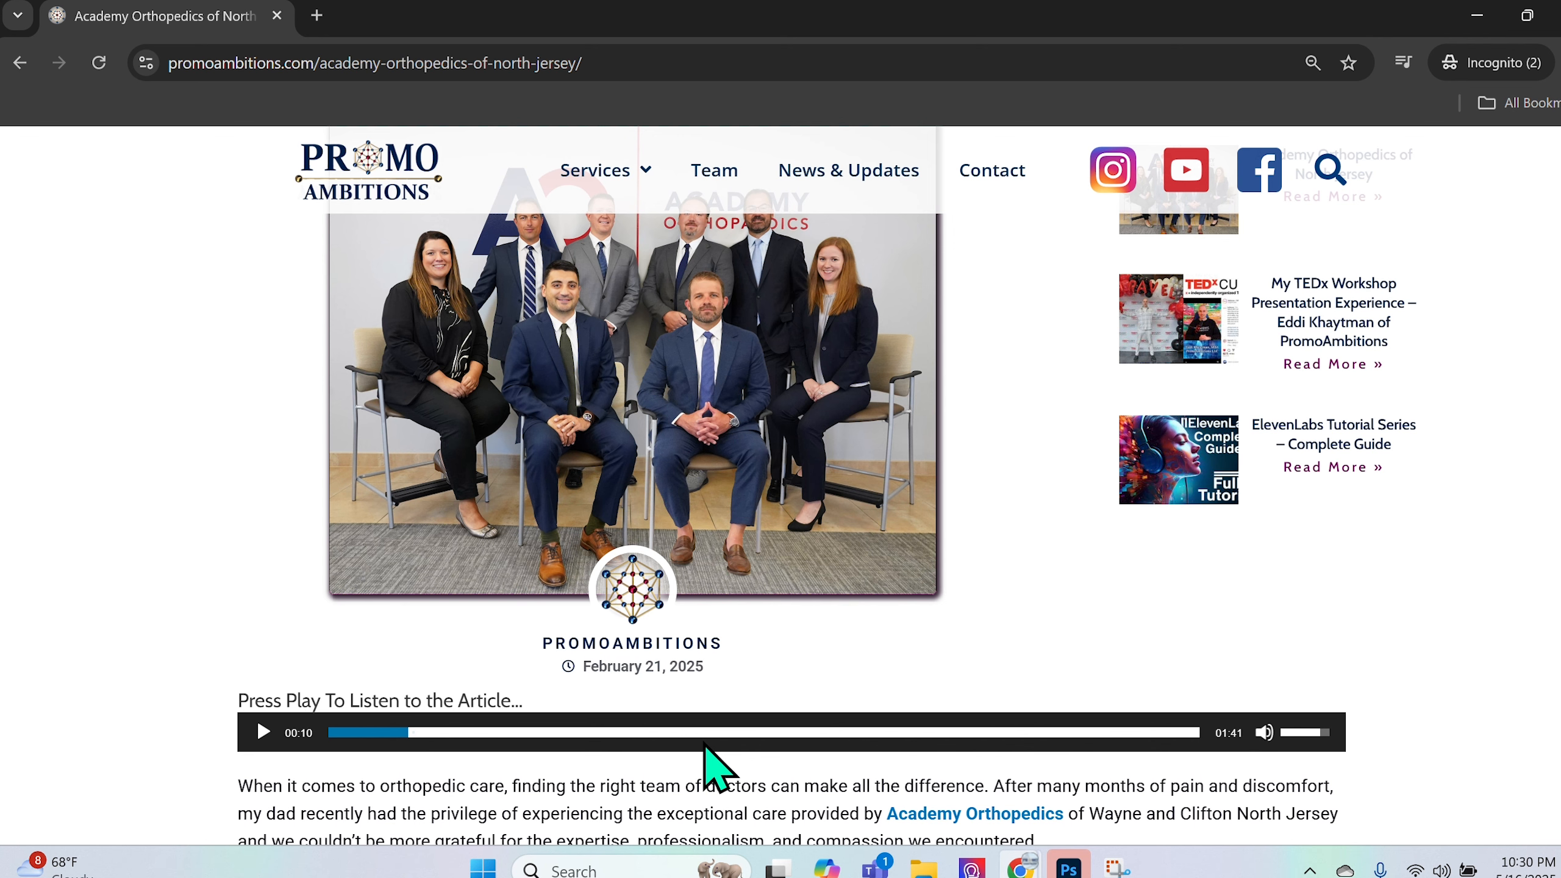
{"action": "scroll", "coordinate": [854, 772], "scroll_direction": "up", "scroll_amount": 3}
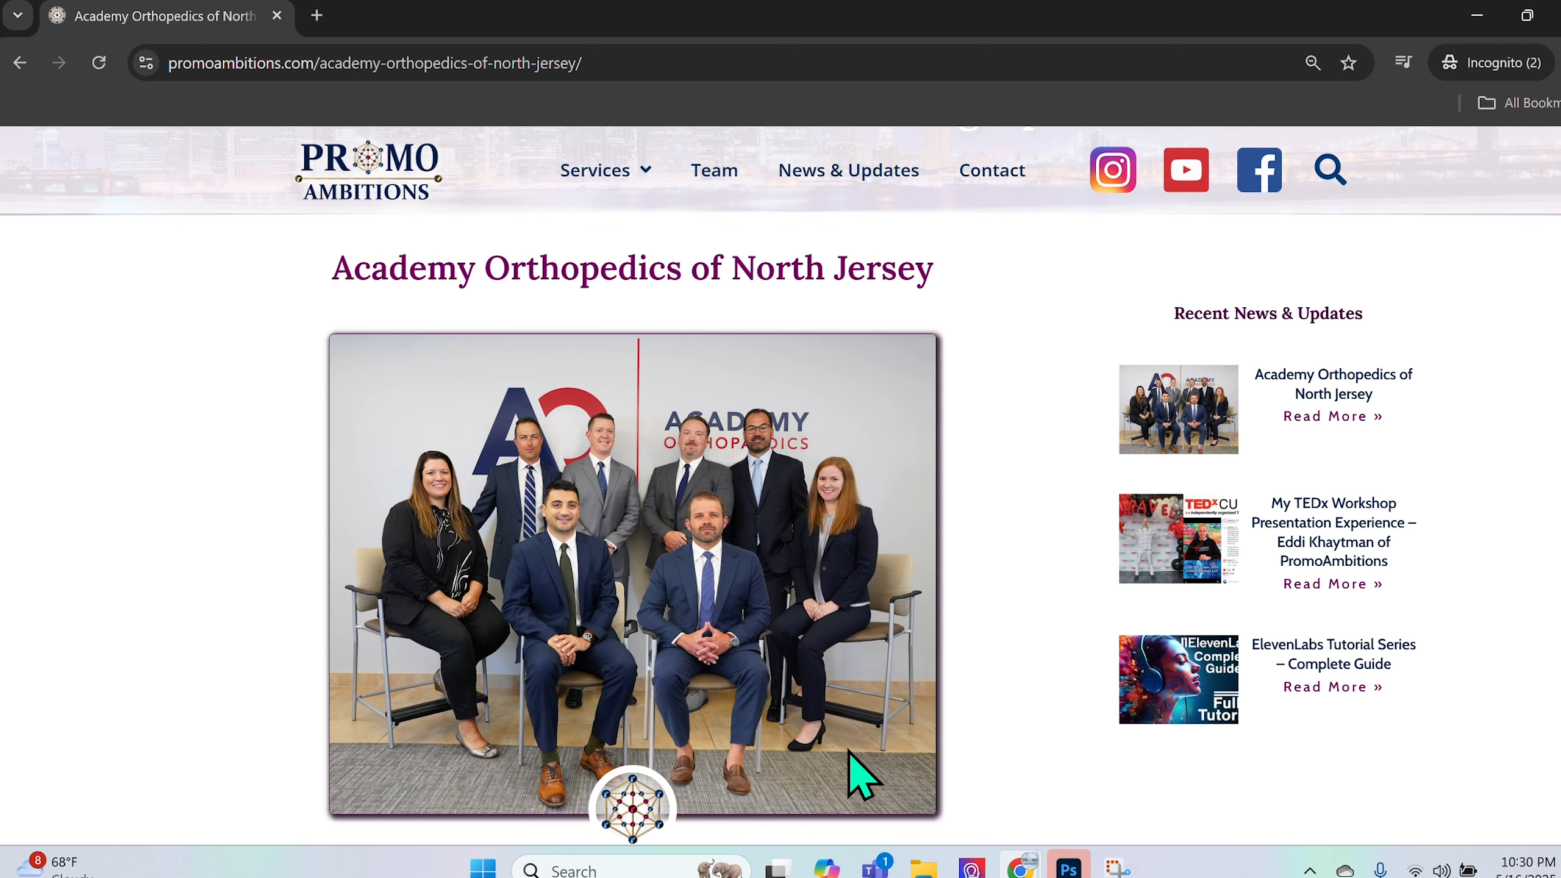
{"action": "scroll", "coordinate": [861, 776], "scroll_direction": "up", "scroll_amount": 3}
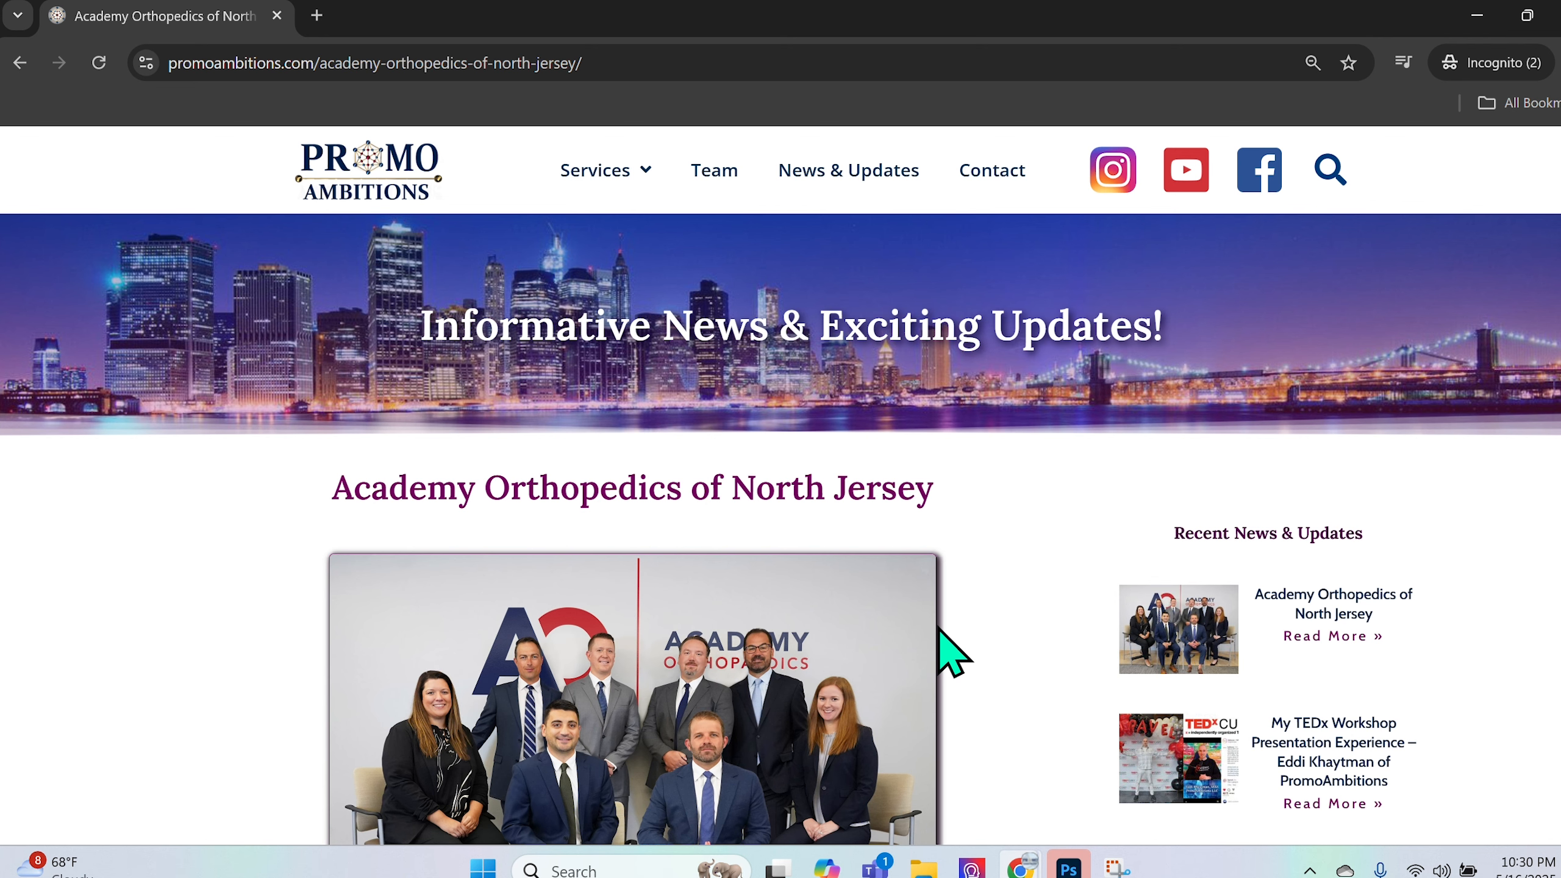
{"action": "scroll", "coordinate": [951, 653], "scroll_direction": "down", "scroll_amount": 7}
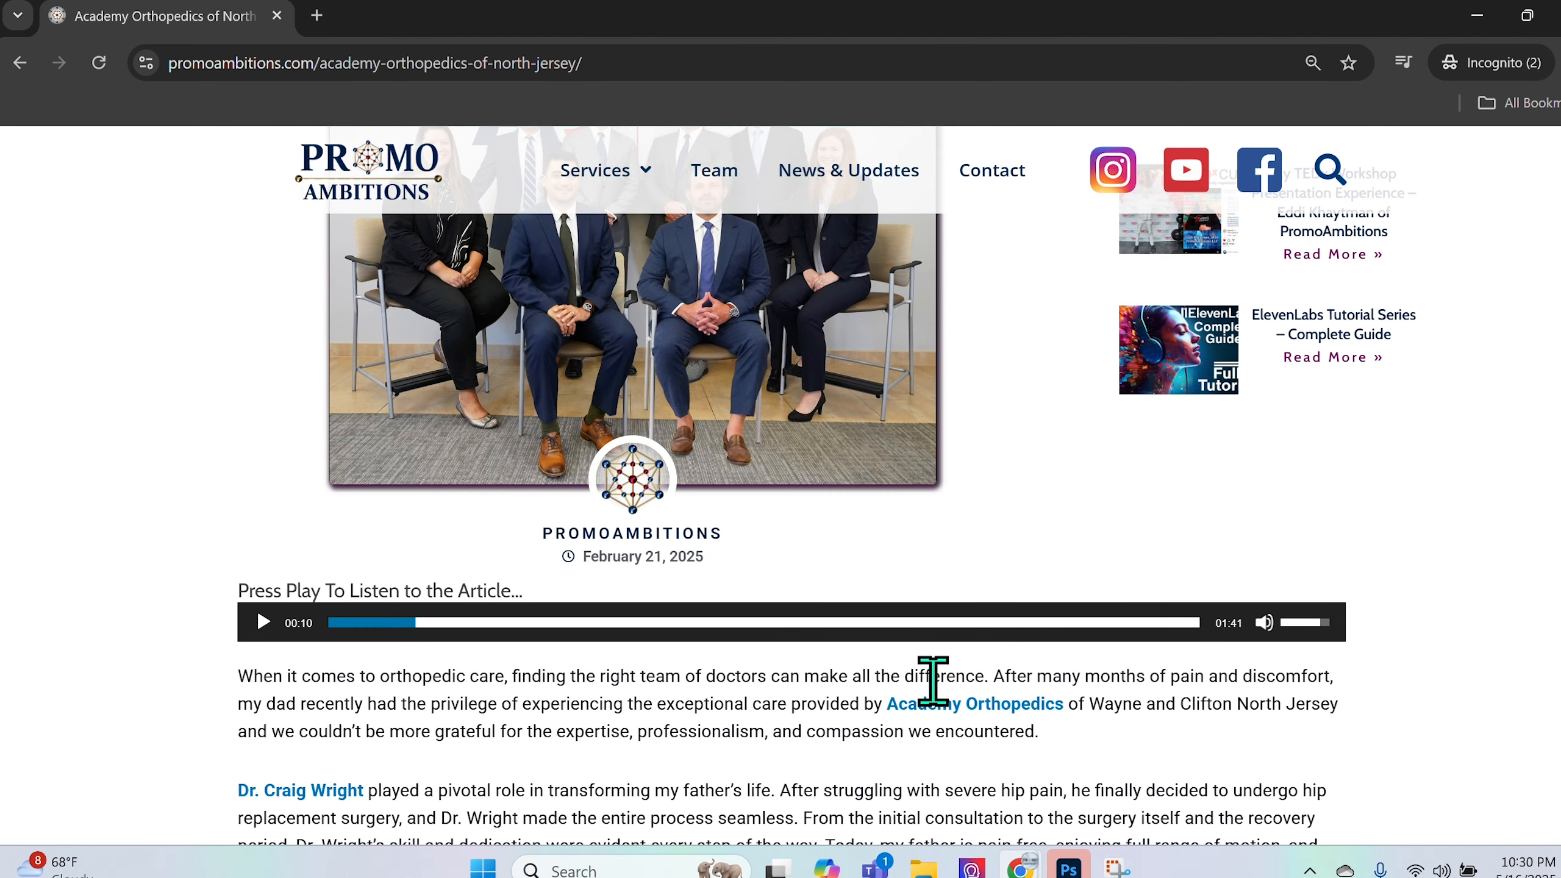
{"action": "scroll", "coordinate": [933, 681], "scroll_direction": "down", "scroll_amount": 1}
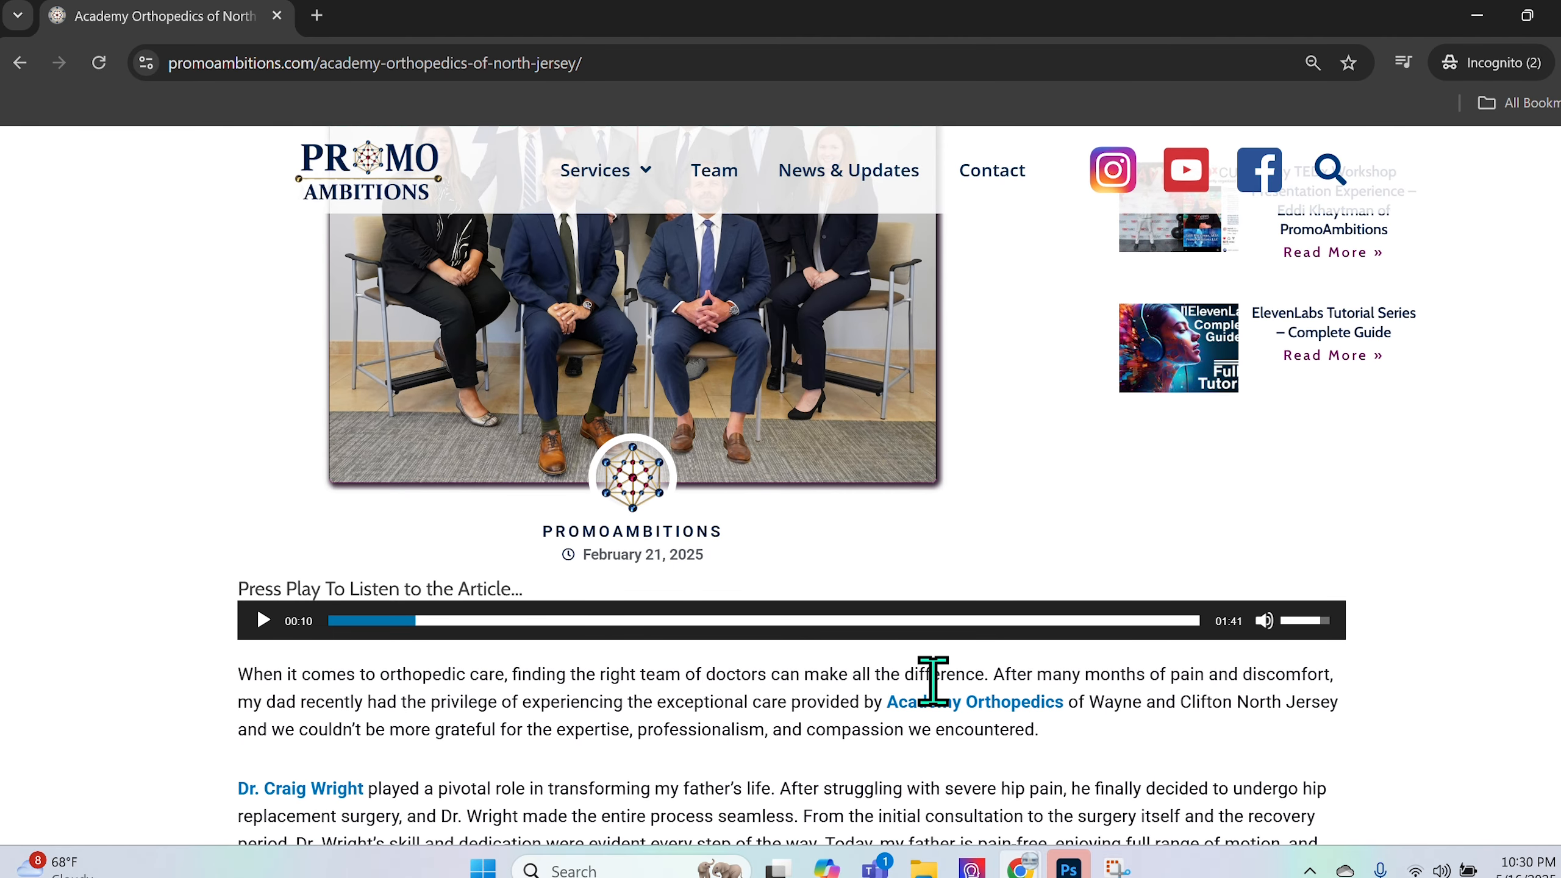
{"action": "scroll", "coordinate": [933, 681], "scroll_direction": "down", "scroll_amount": 3}
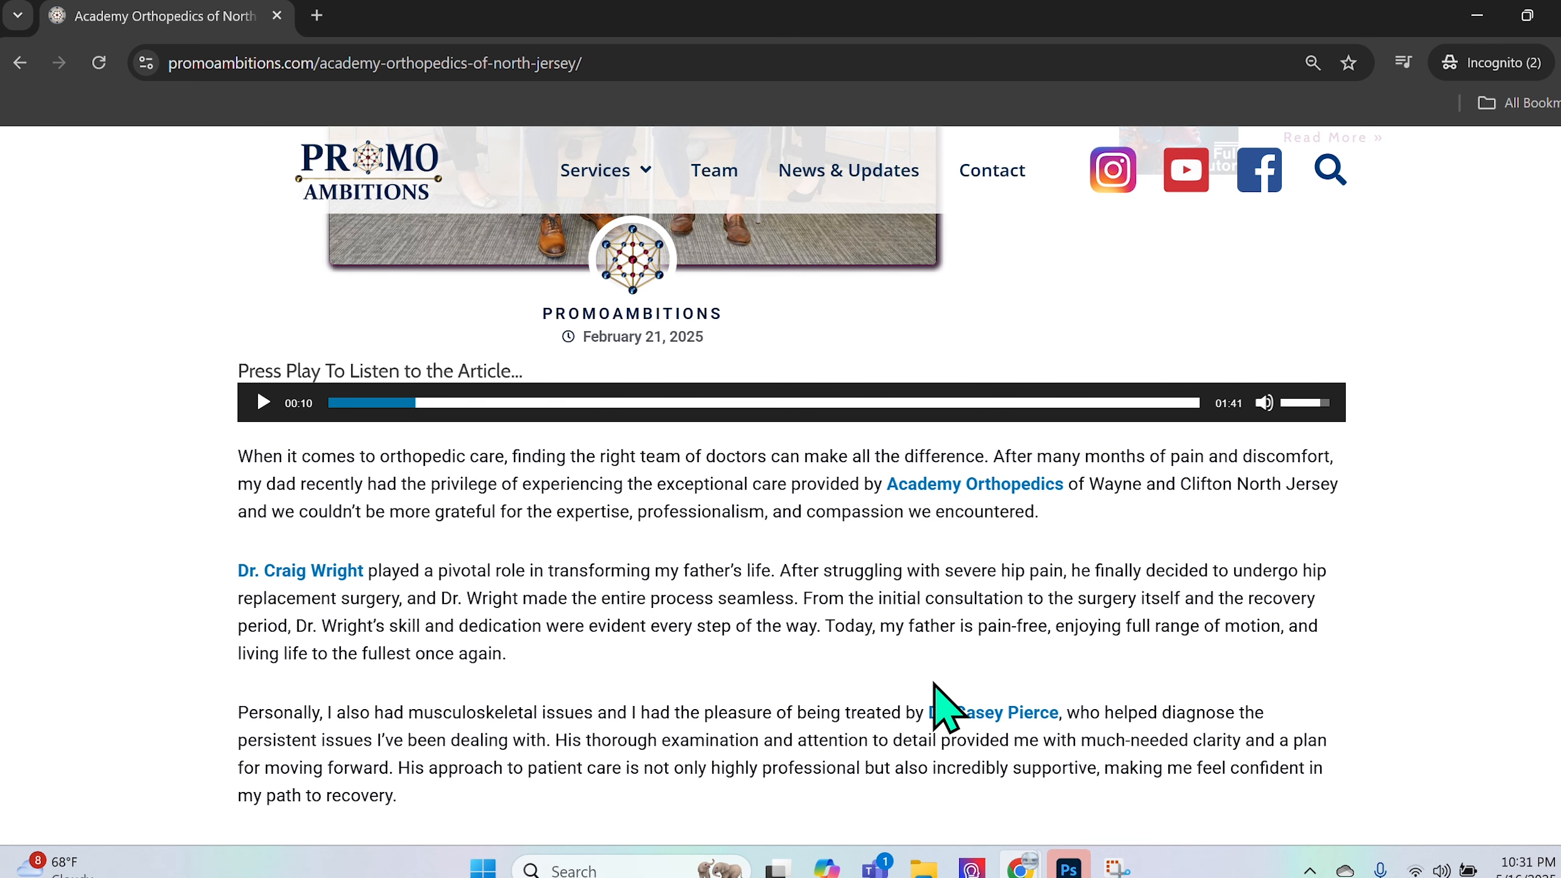
- Go back to News & Updates, open the ElevenLabs Tutorial Series – Complete Guide post, and browse its videos
{"action": "left_click", "coordinate": [867, 178]}
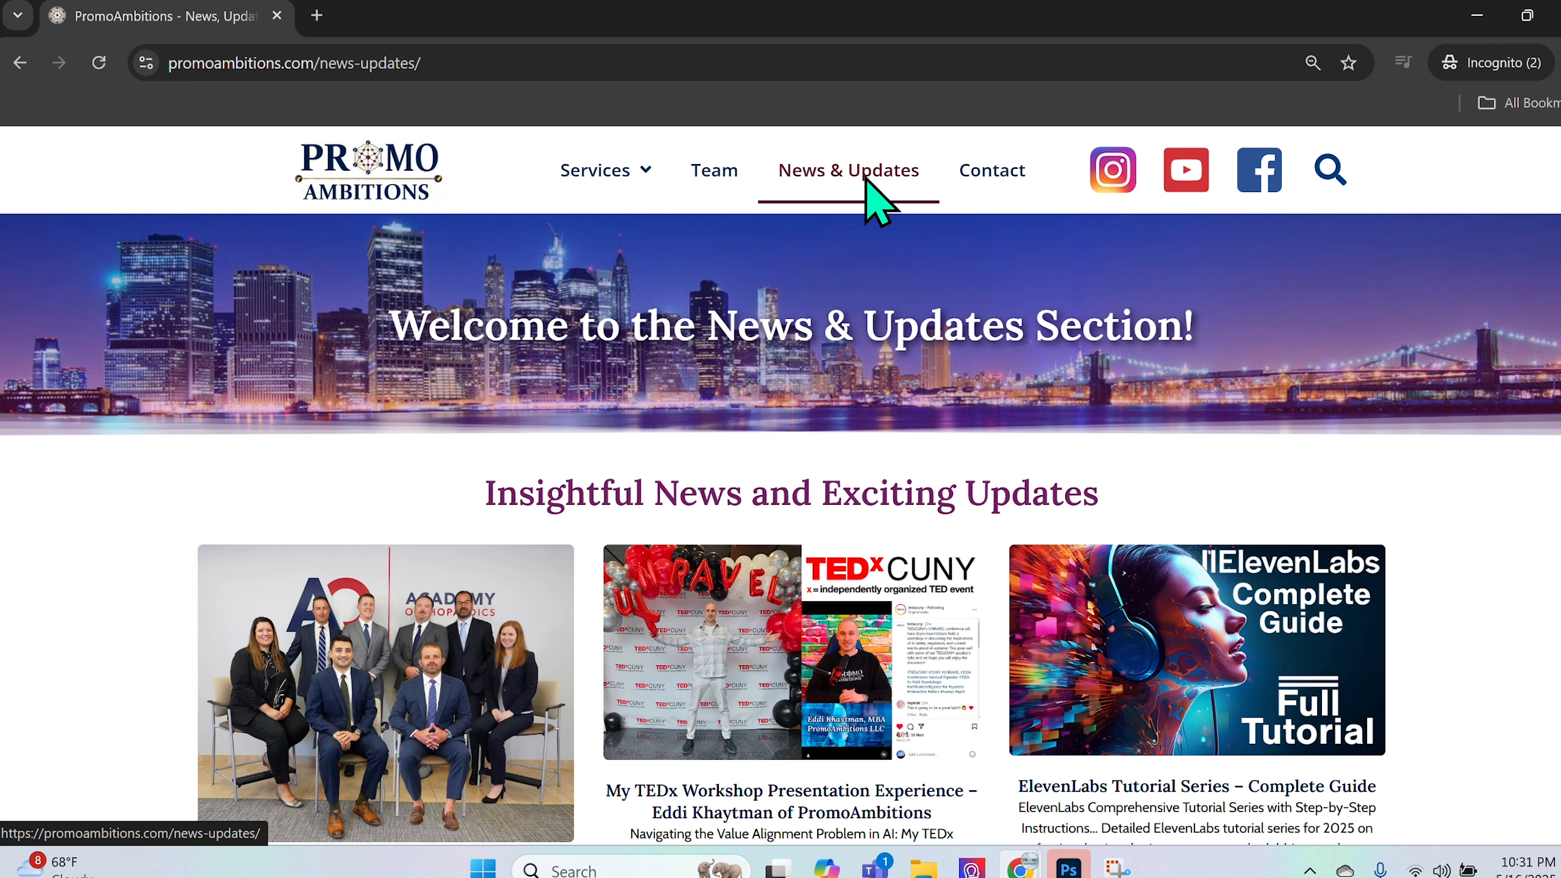
{"action": "left_click", "coordinate": [1327, 729]}
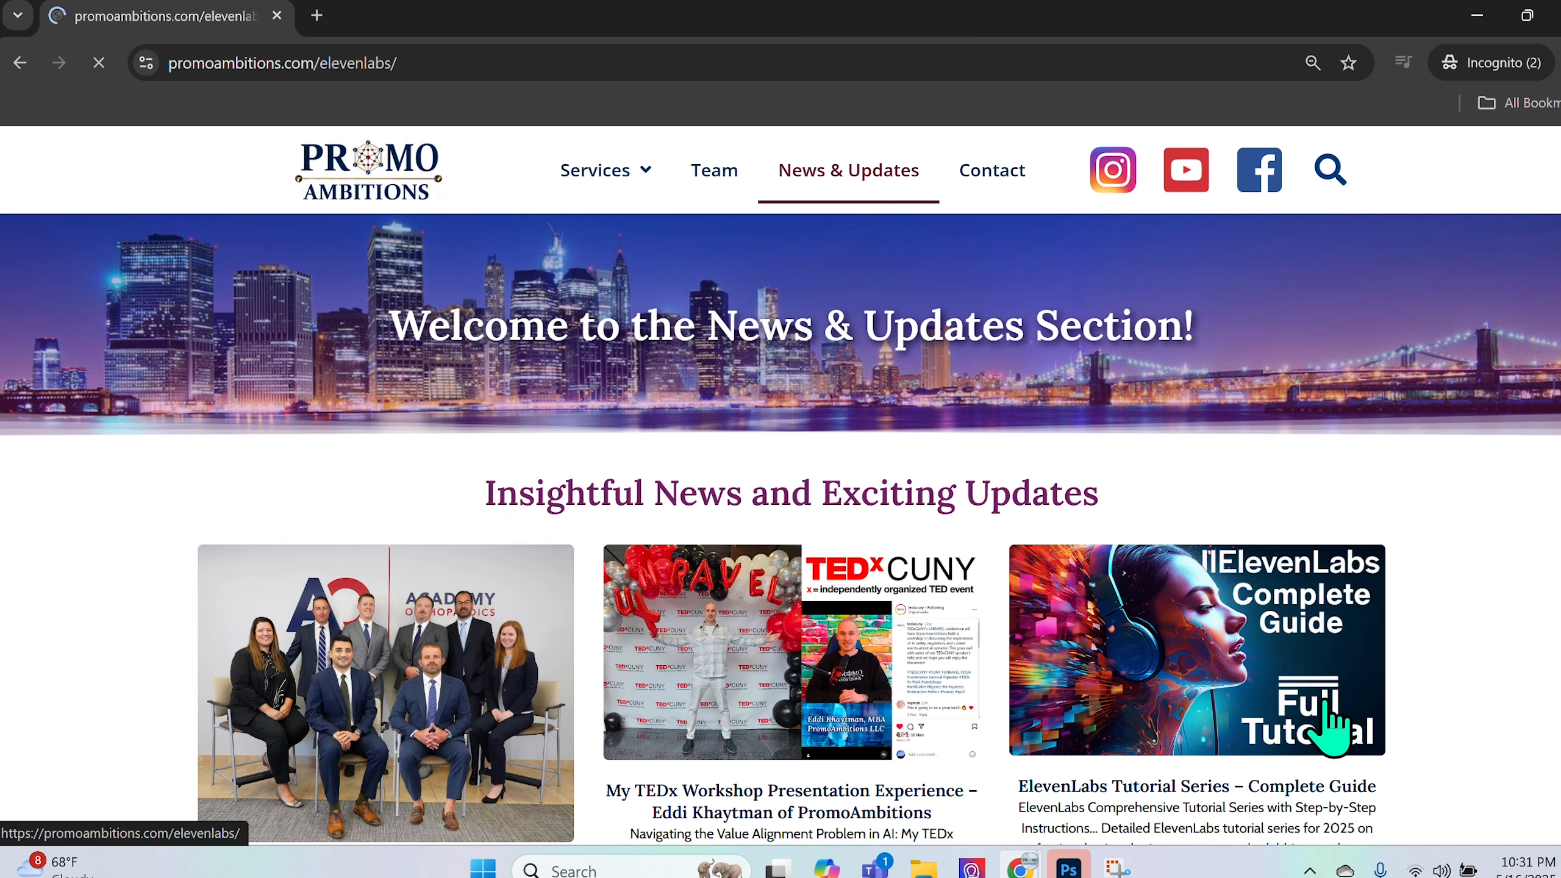
{"action": "scroll", "coordinate": [424, 703], "scroll_direction": "down", "scroll_amount": 15}
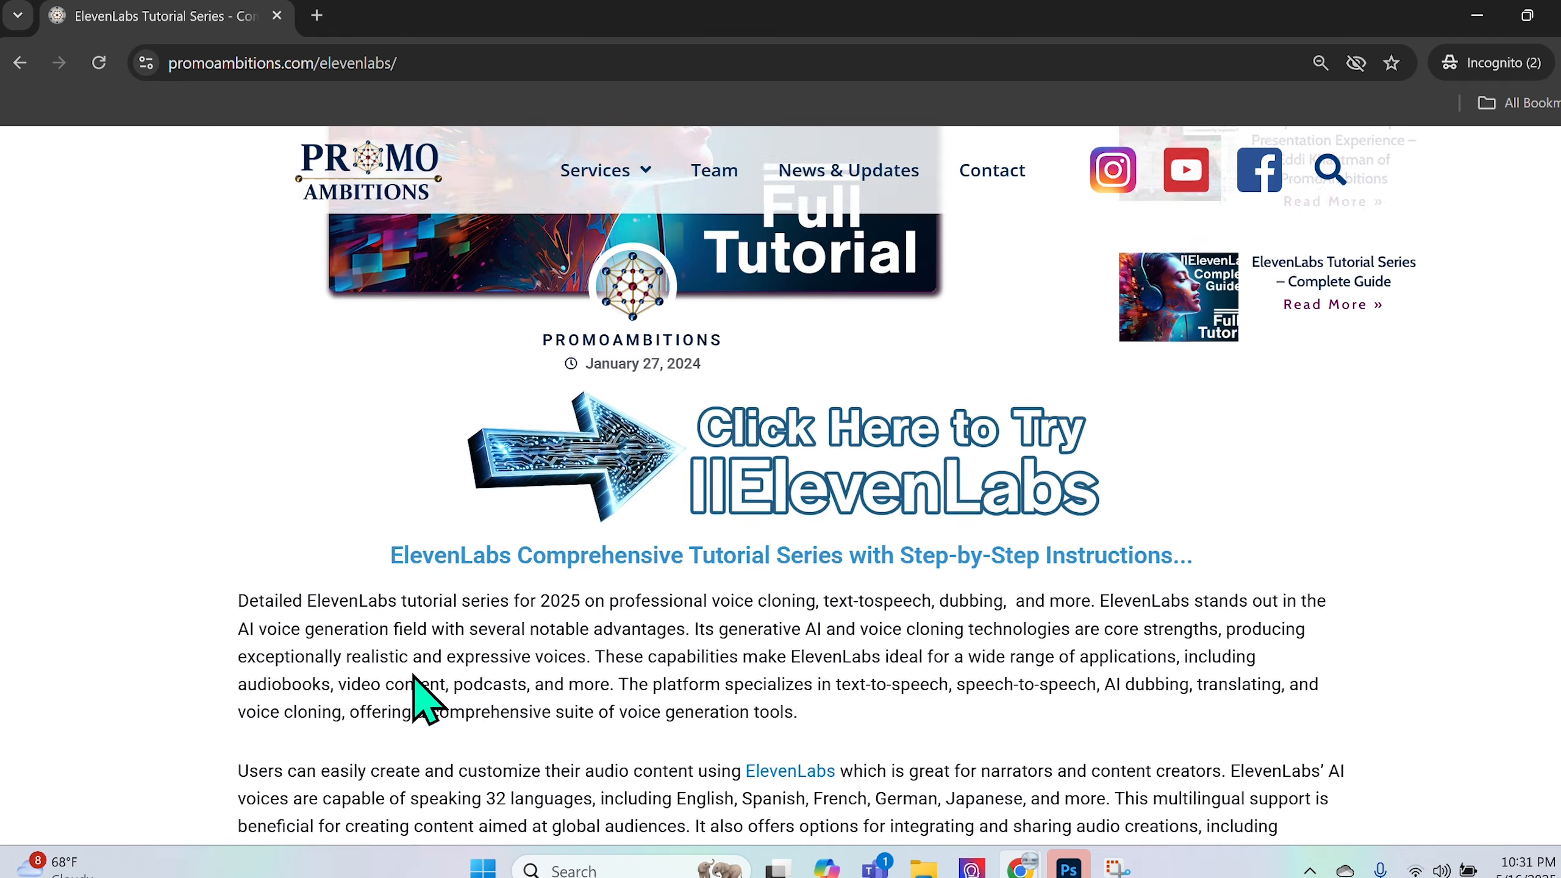
{"action": "scroll", "coordinate": [413, 675], "scroll_direction": "down", "scroll_amount": 6}
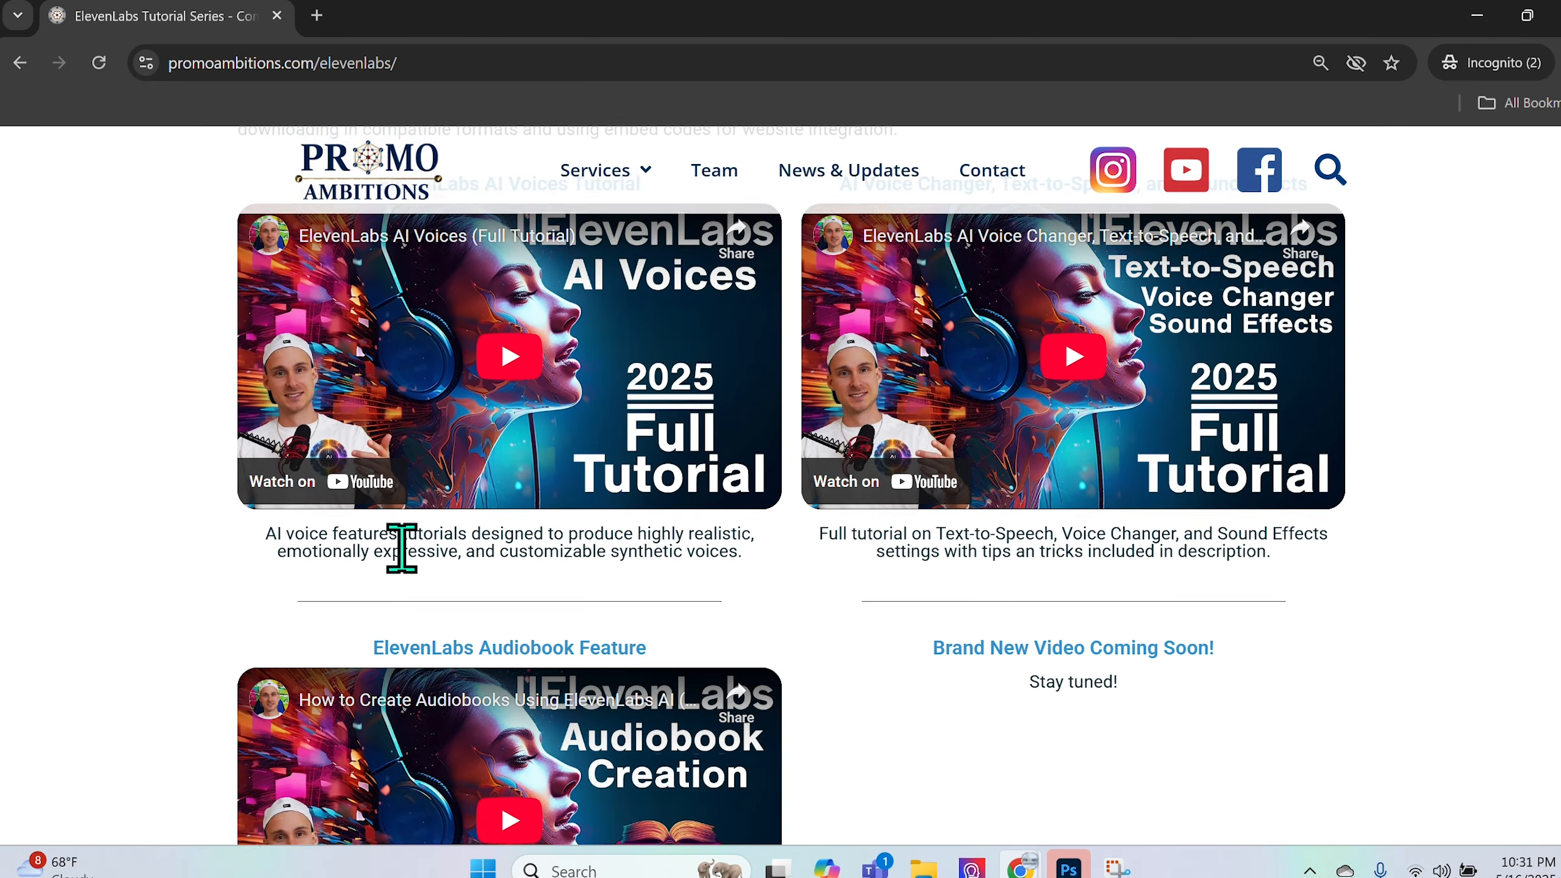
{"action": "scroll", "coordinate": [878, 701], "scroll_direction": "down", "scroll_amount": 12}
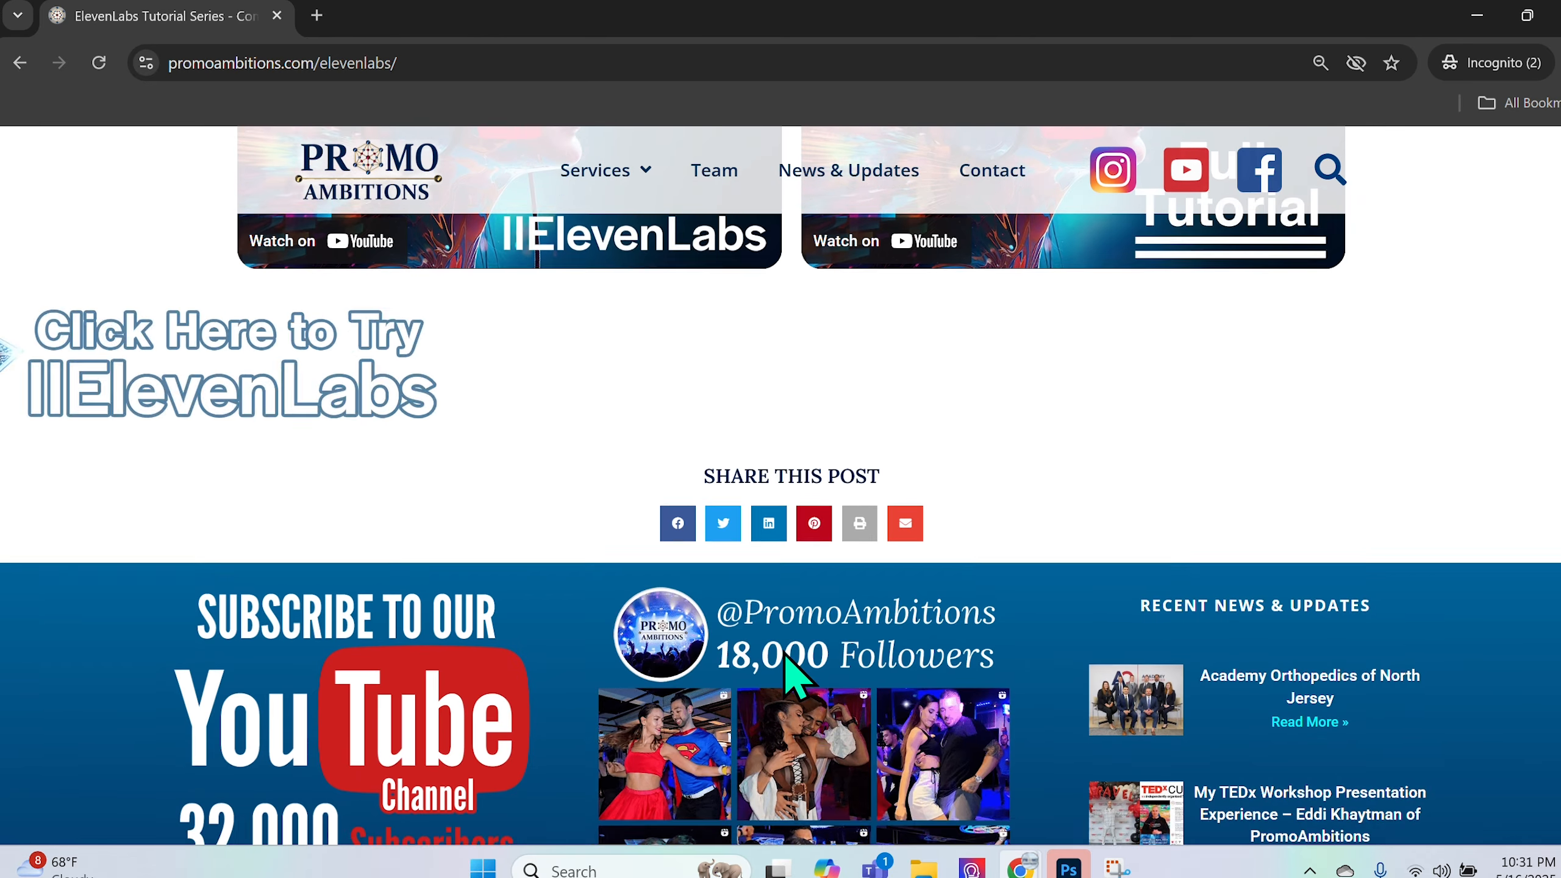
{"action": "scroll", "coordinate": [866, 707], "scroll_direction": "up", "scroll_amount": 13}
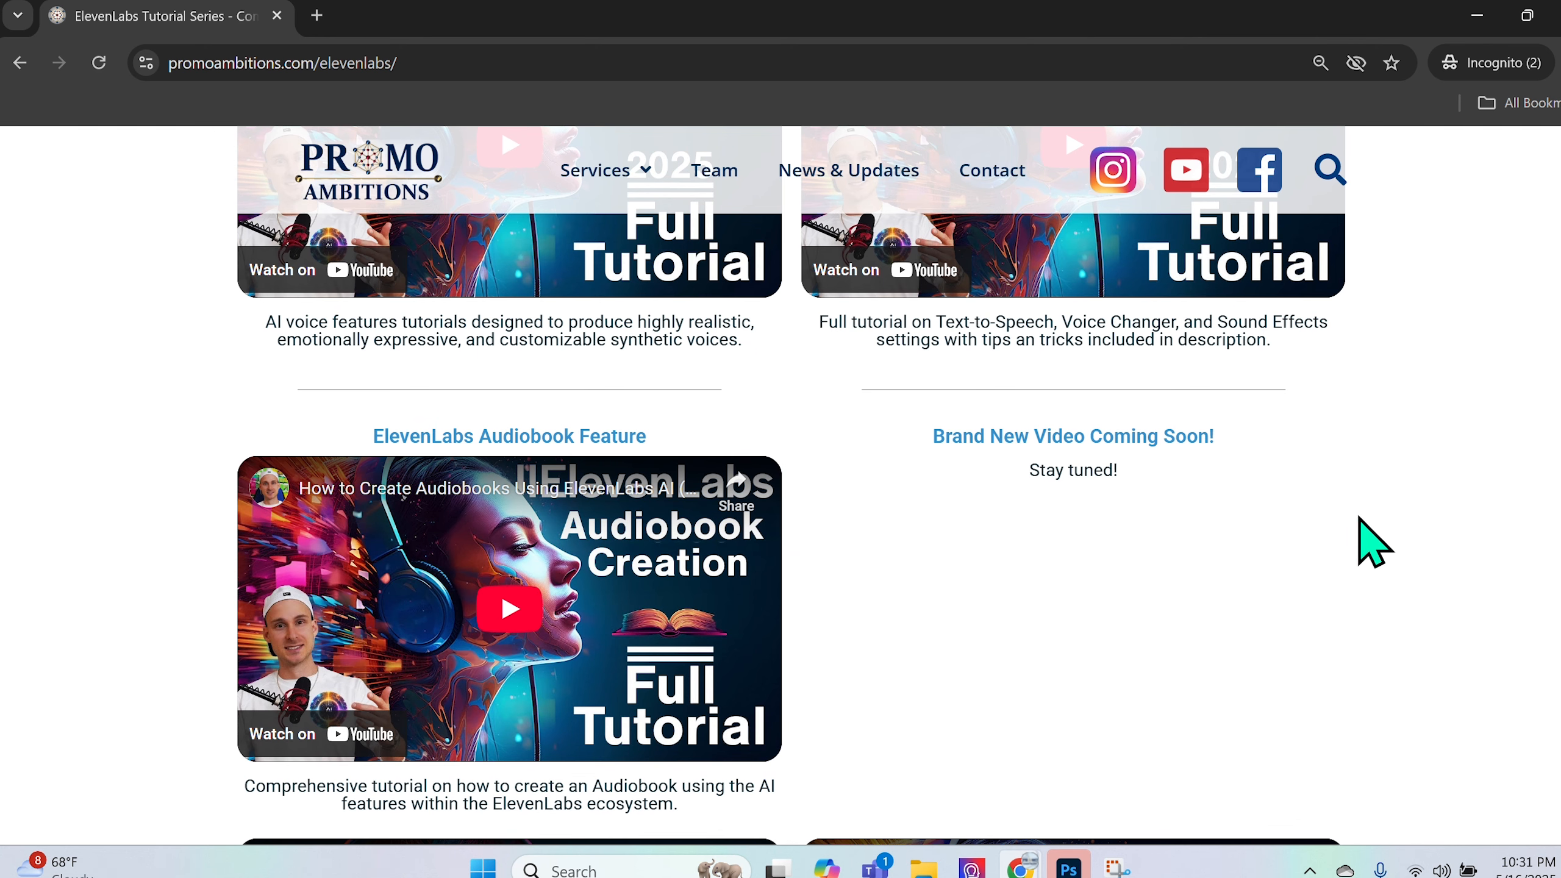
{"action": "scroll", "coordinate": [1066, 746], "scroll_direction": "up", "scroll_amount": 1}
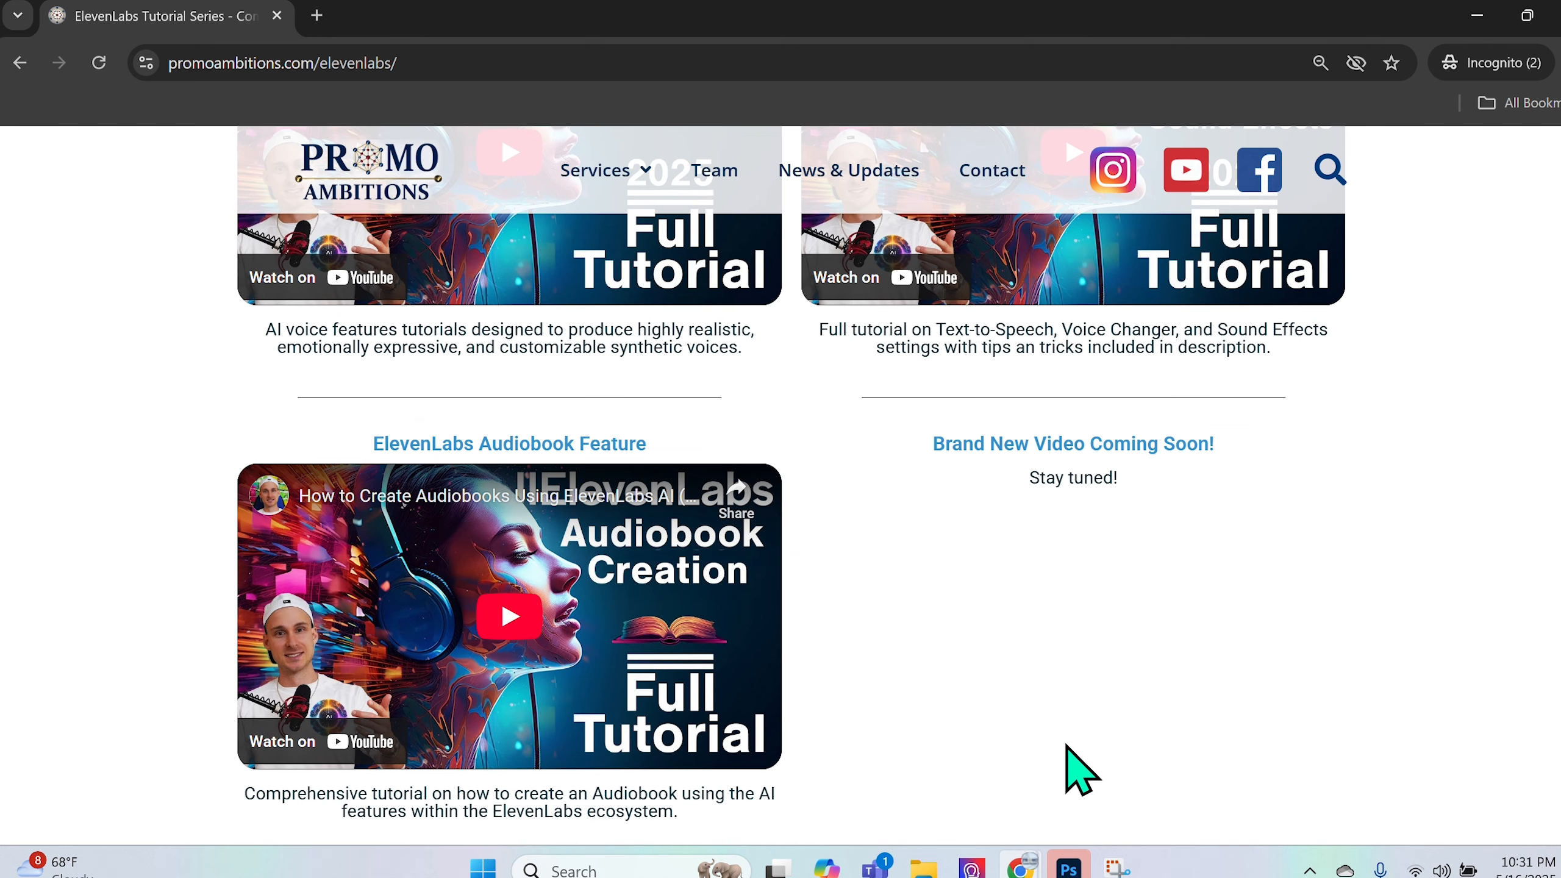
{"action": "scroll", "coordinate": [1068, 746], "scroll_direction": "up", "scroll_amount": 10}
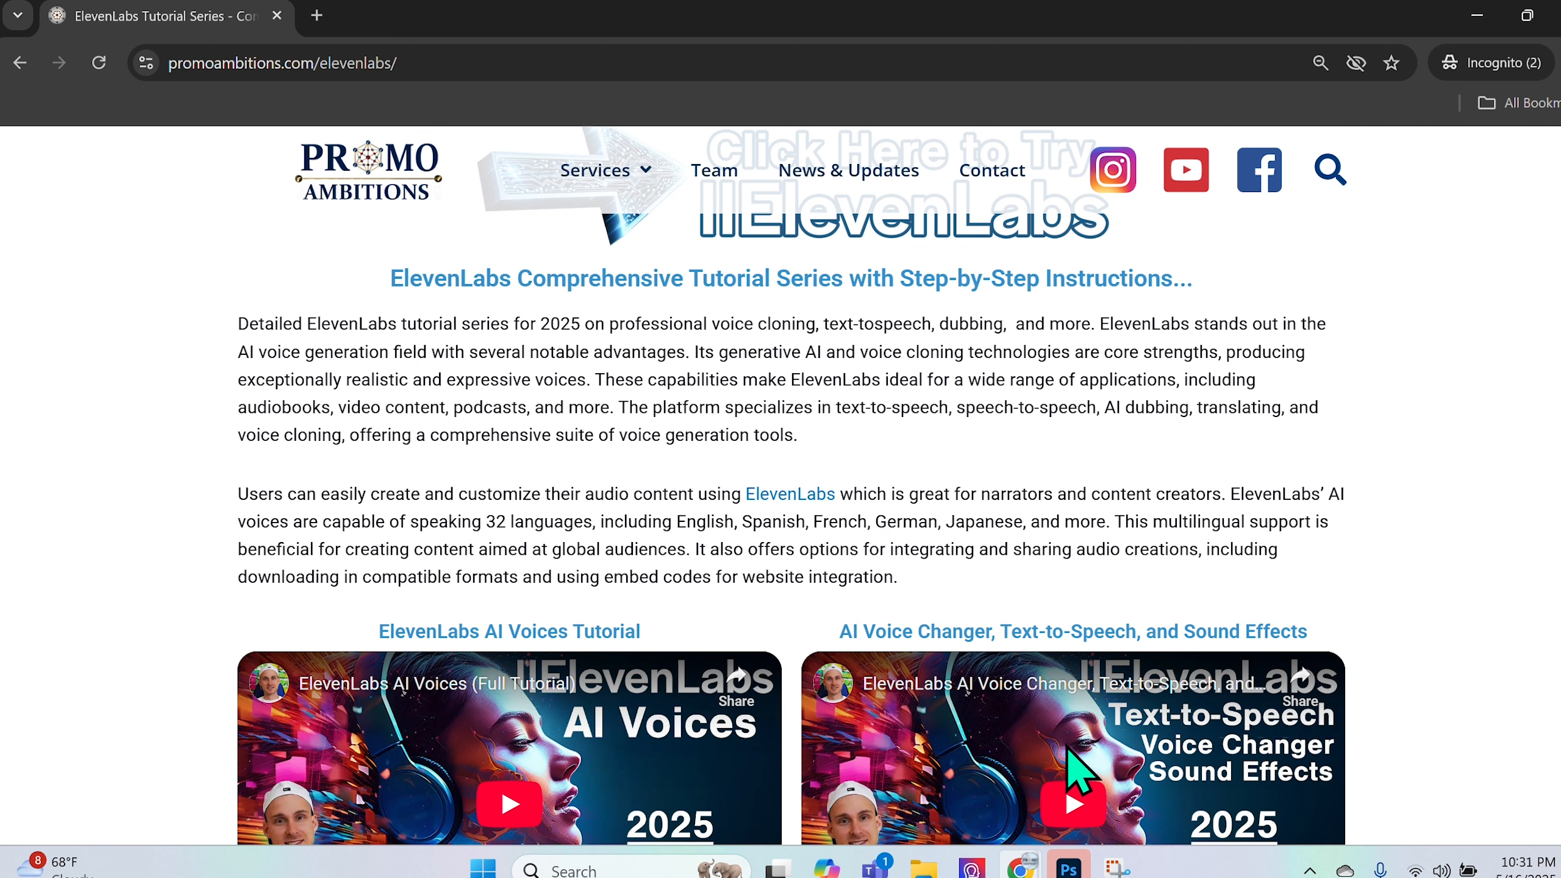